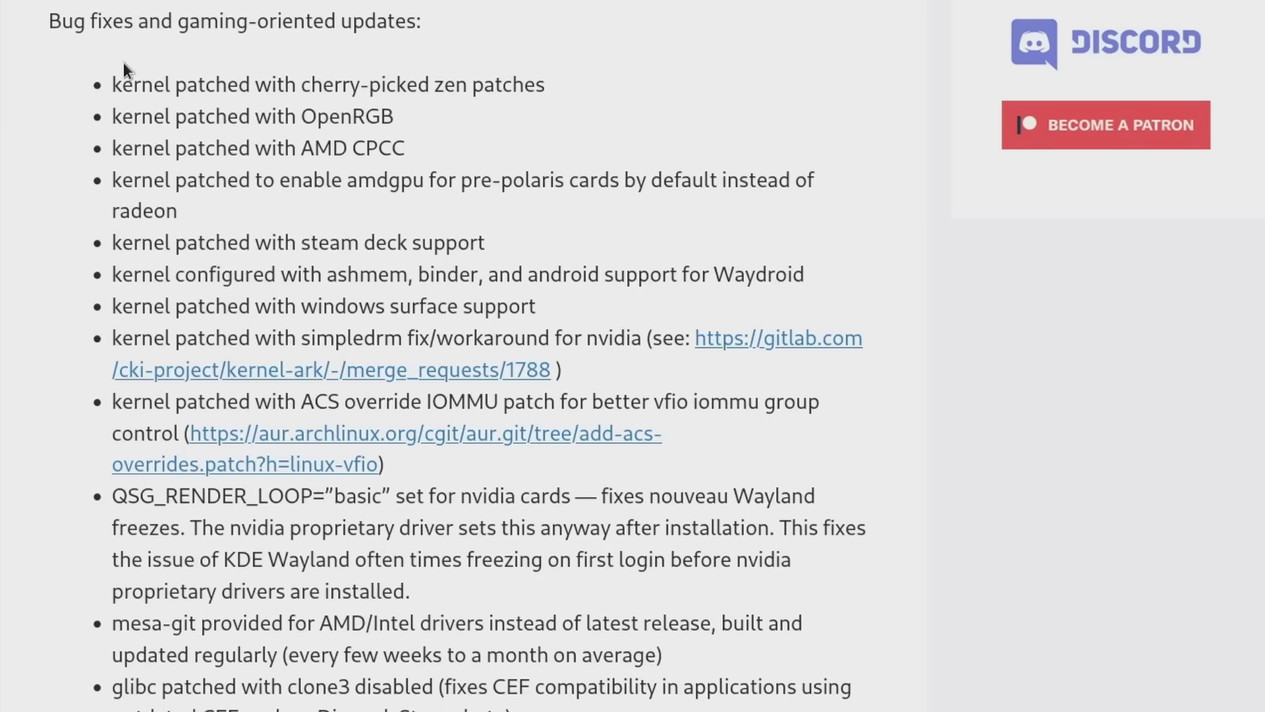
Step: Scroll through the open Nobara page and bring the Firefox window forward
drag(124, 62, 390, 296)
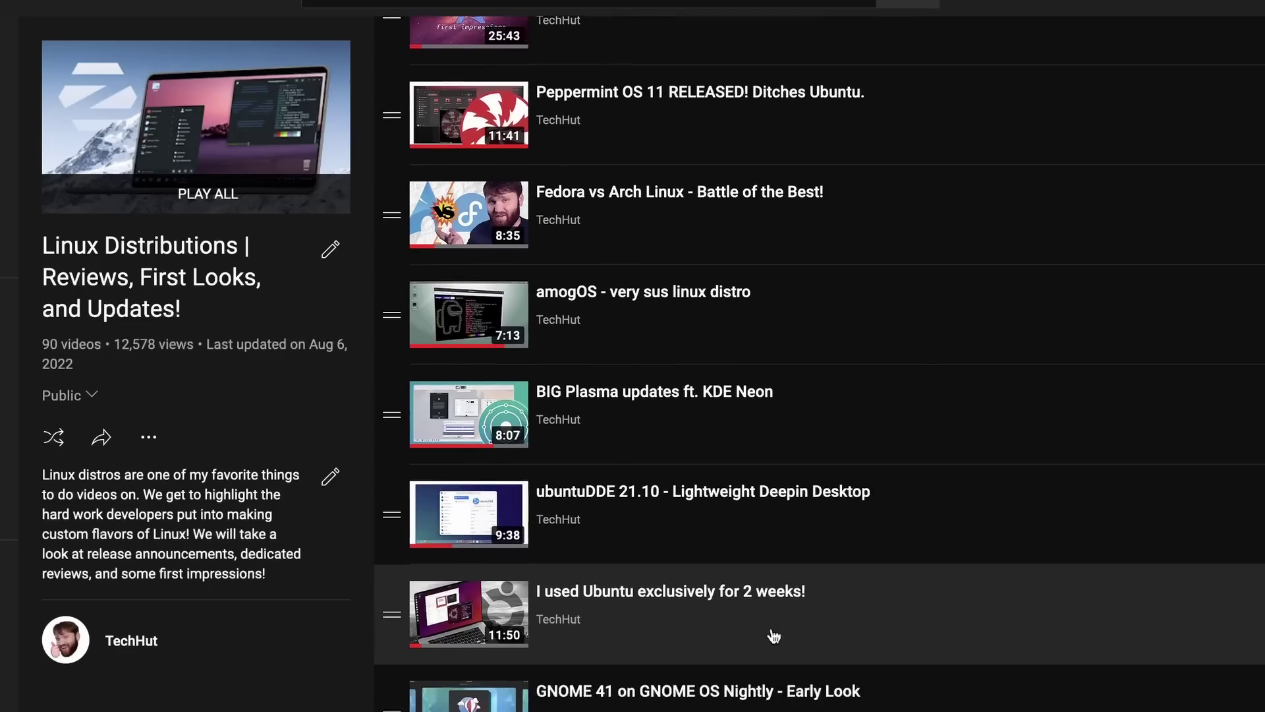
scroll(773, 633, down, 3)
scroll(773, 636, down, 15)
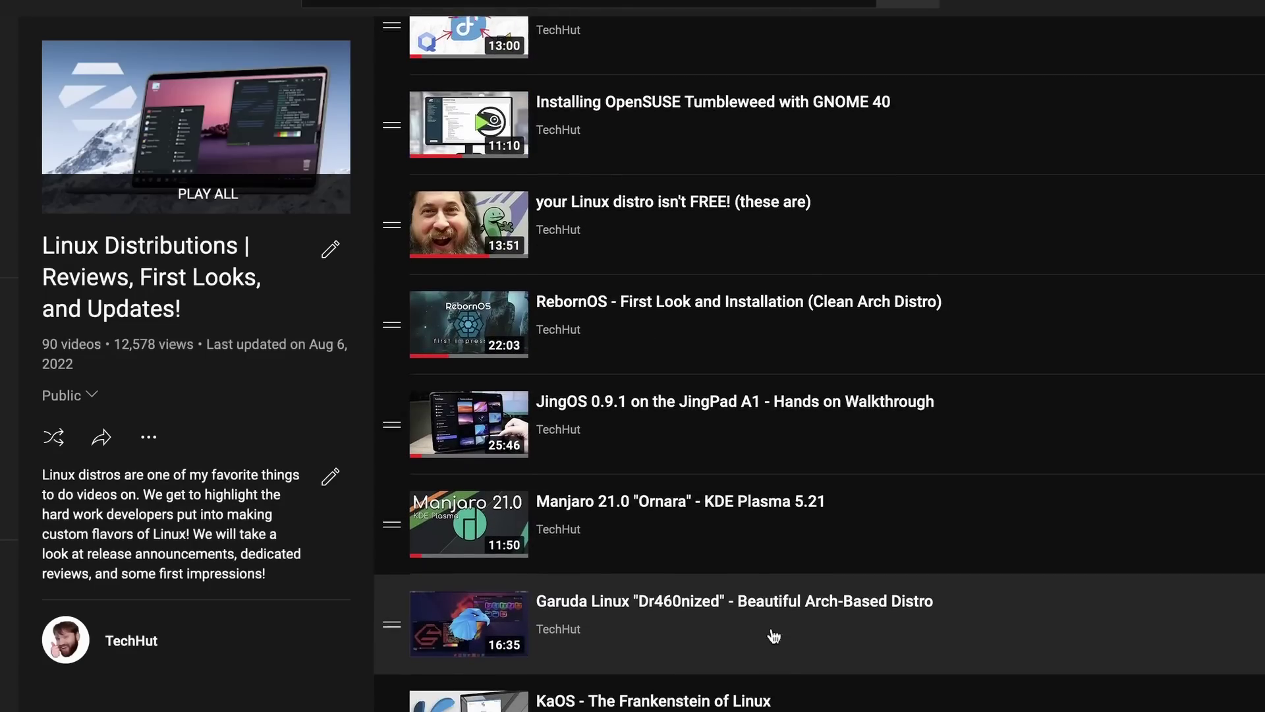
scroll(700, 317, down, 12)
scroll(700, 316, up, 20)
scroll(699, 316, up, 20)
scroll(699, 316, up, 1)
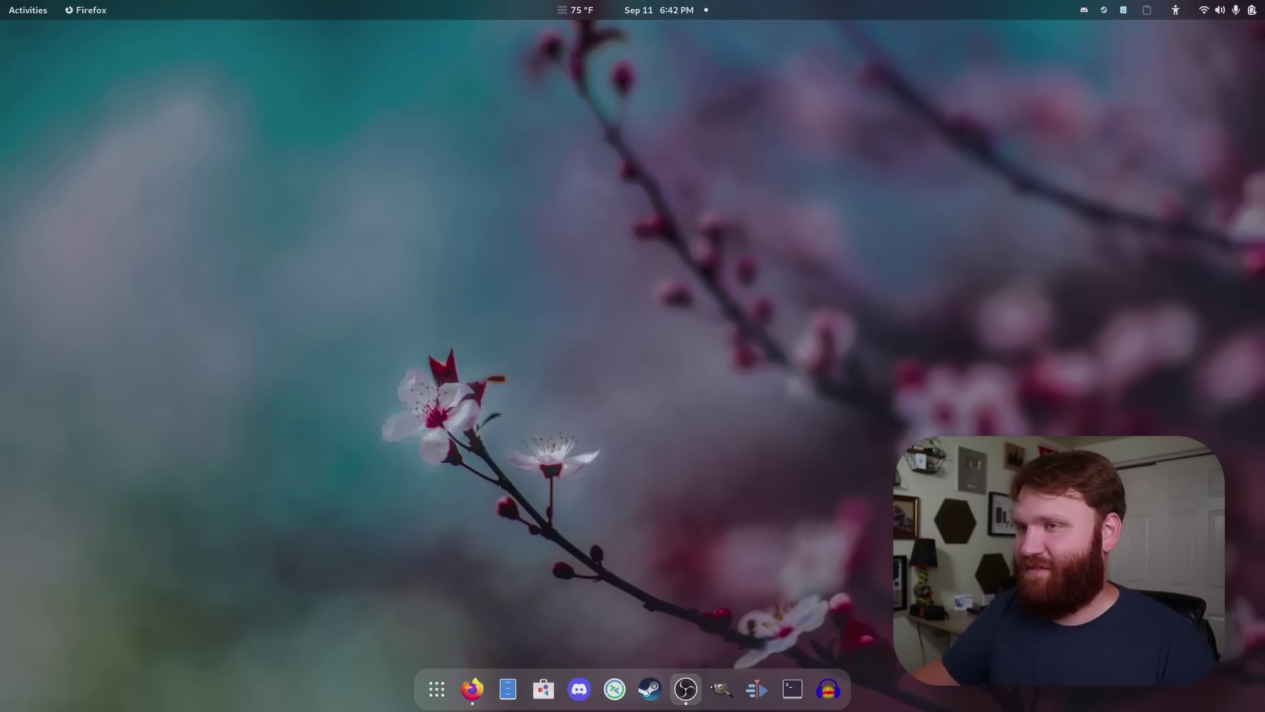
click(472, 689)
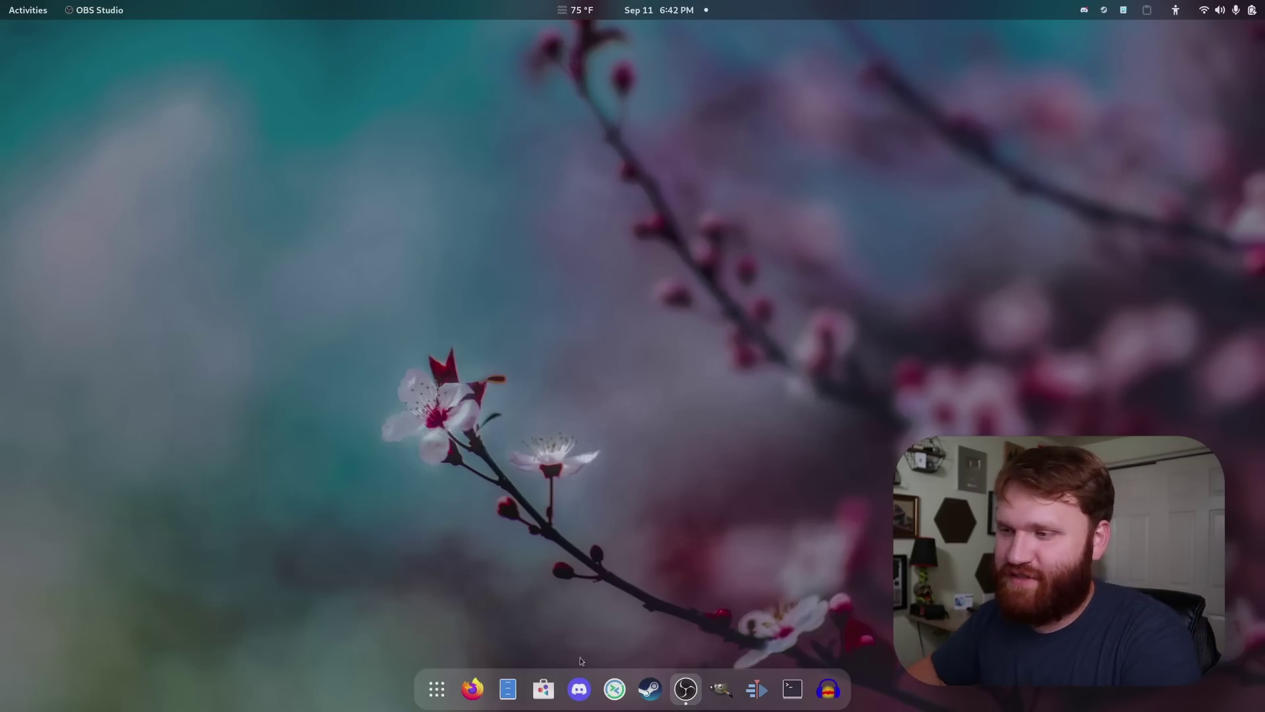
Step: Scroll nobaraproject.org's list of fixes on top of Fedora, then raise the installer window
click(471, 688)
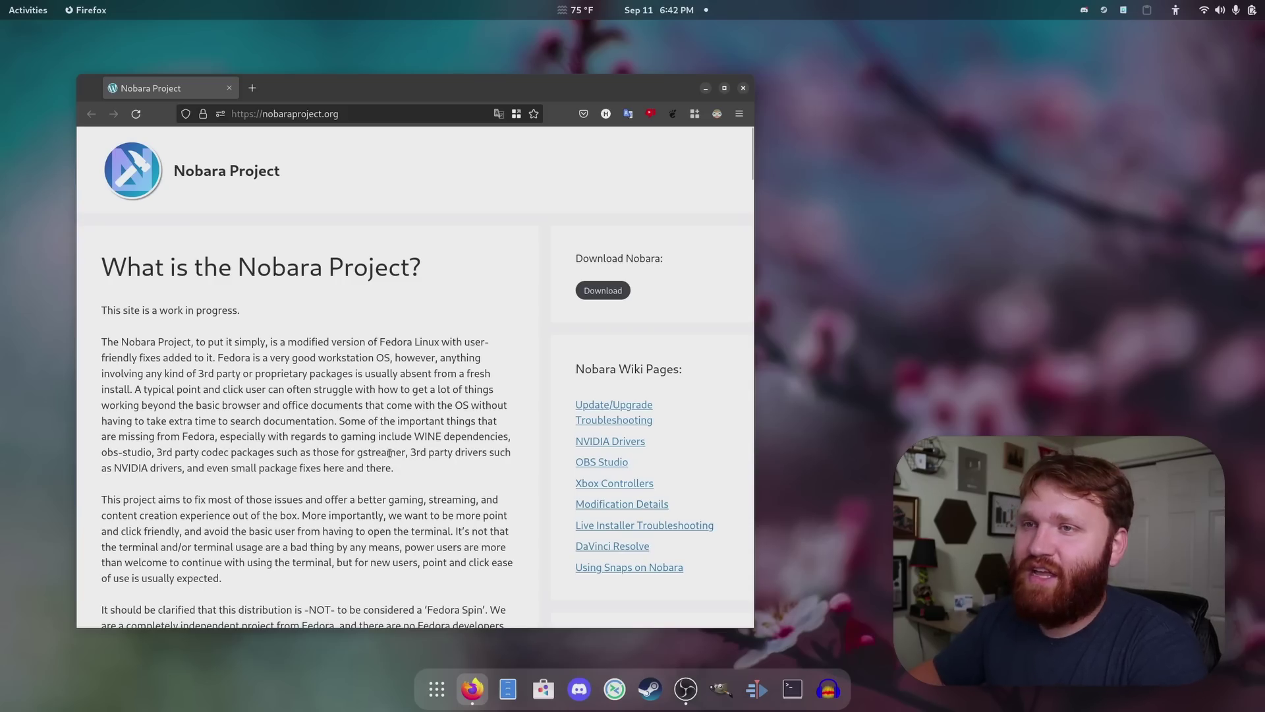
scroll(389, 456, down, 6)
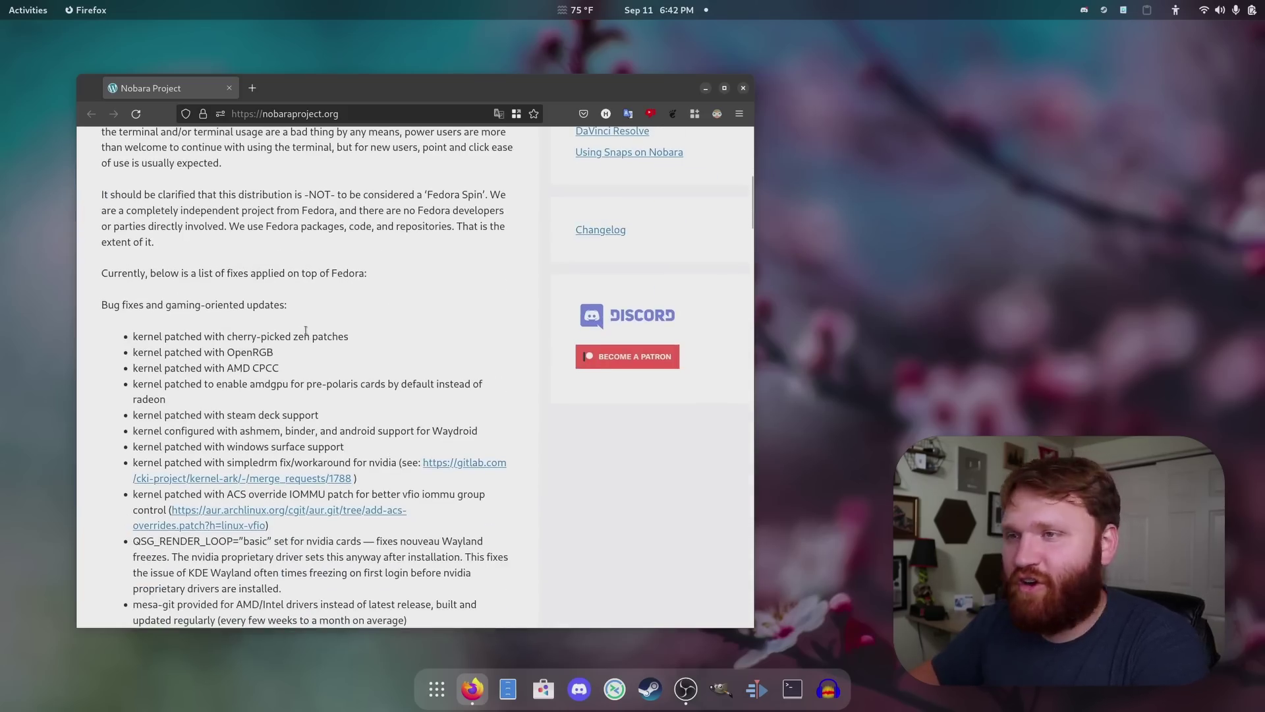
scroll(404, 337, down, 4)
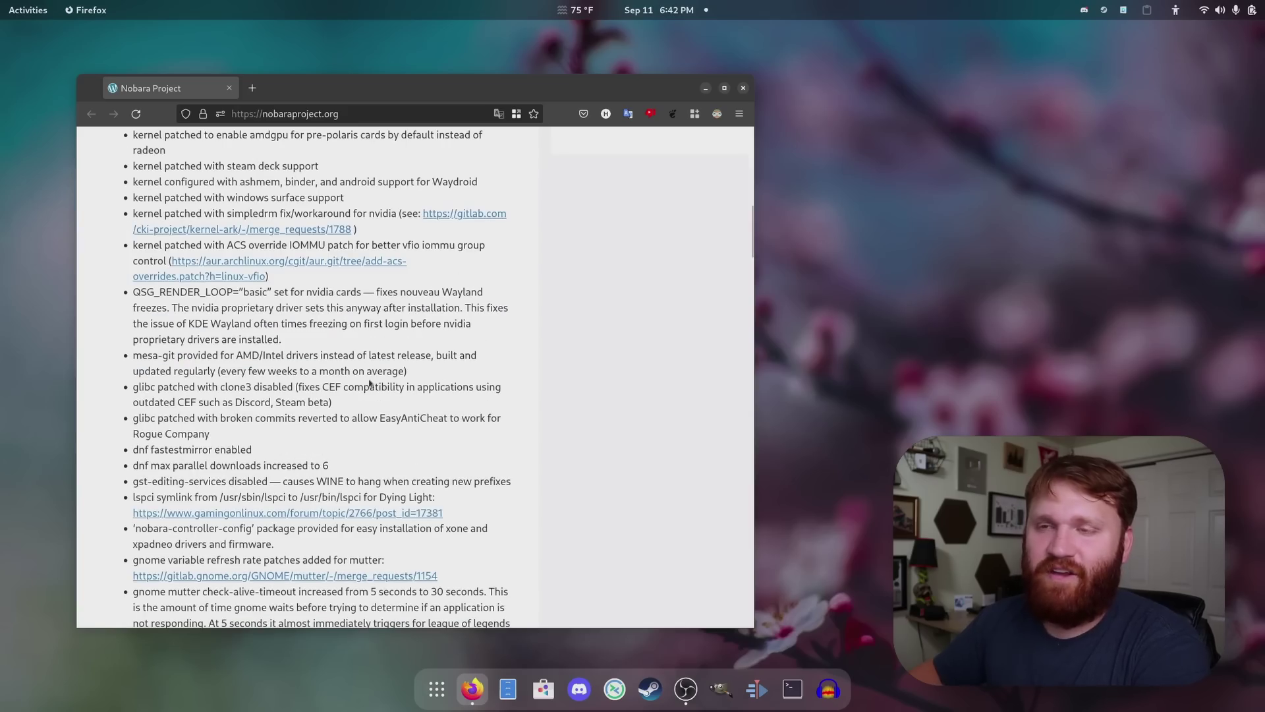
scroll(369, 383, down, 4)
scroll(368, 380, up, 15)
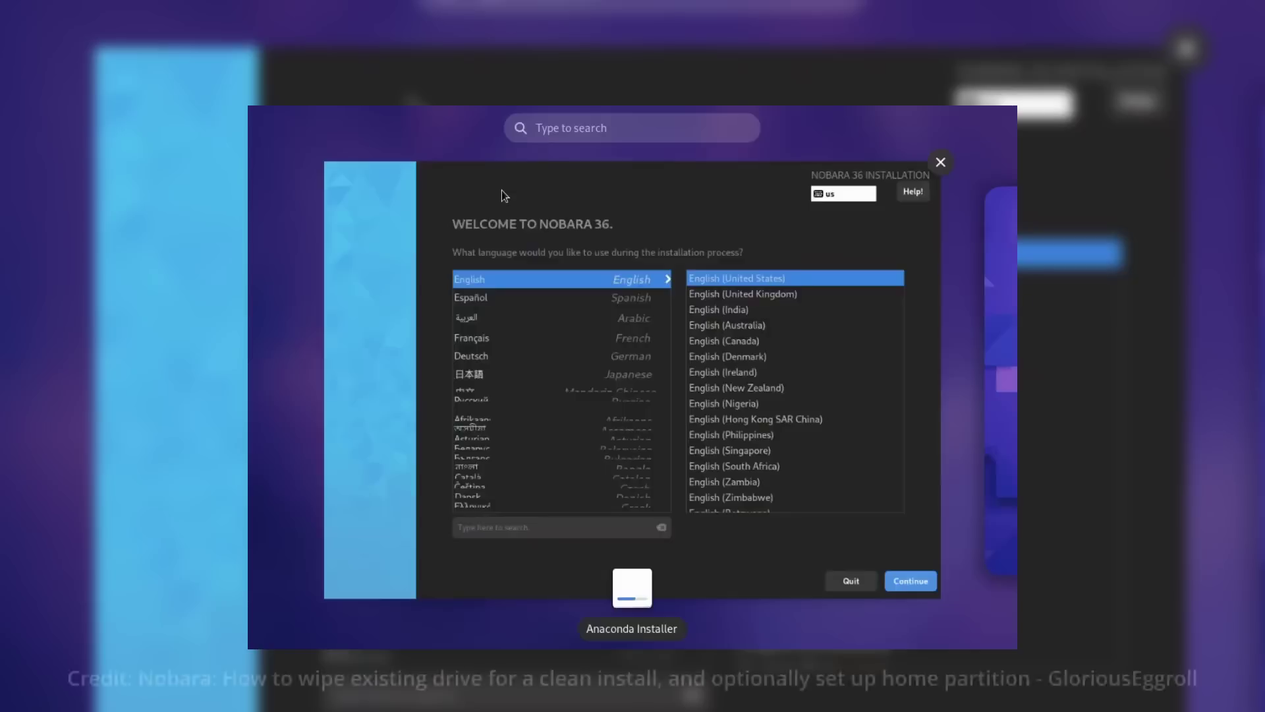
click(501, 190)
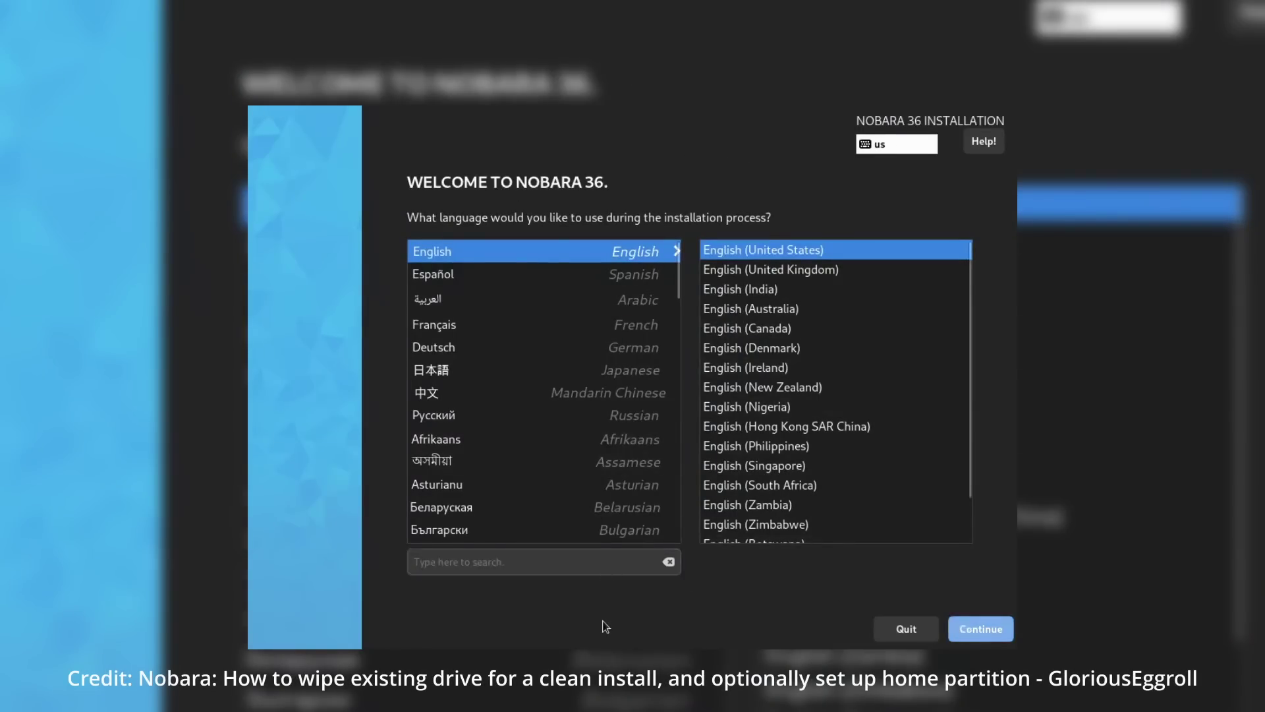
Step: Continue with English as the installer language and go to Installation Destination
key(Return)
click(680, 354)
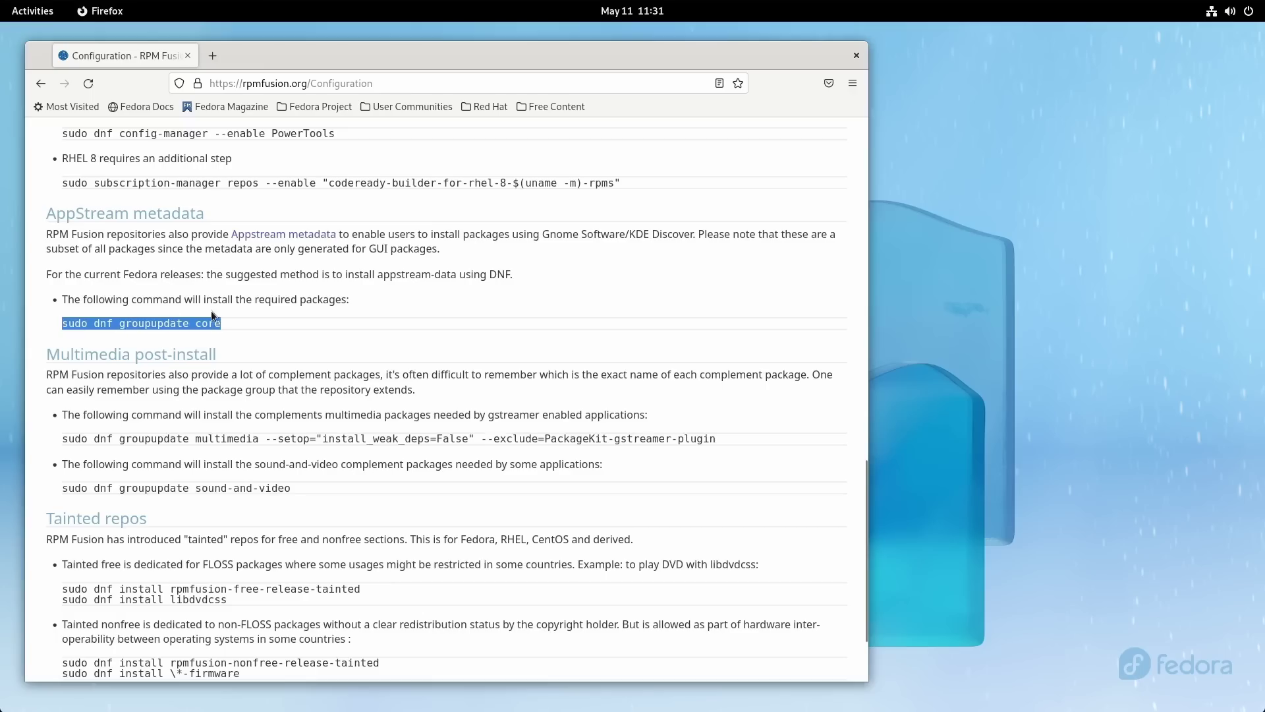
Step: Paste and run sudo dnf groupupdate core in the terminal, then accept the Nvidia driver notice
click(24, 11)
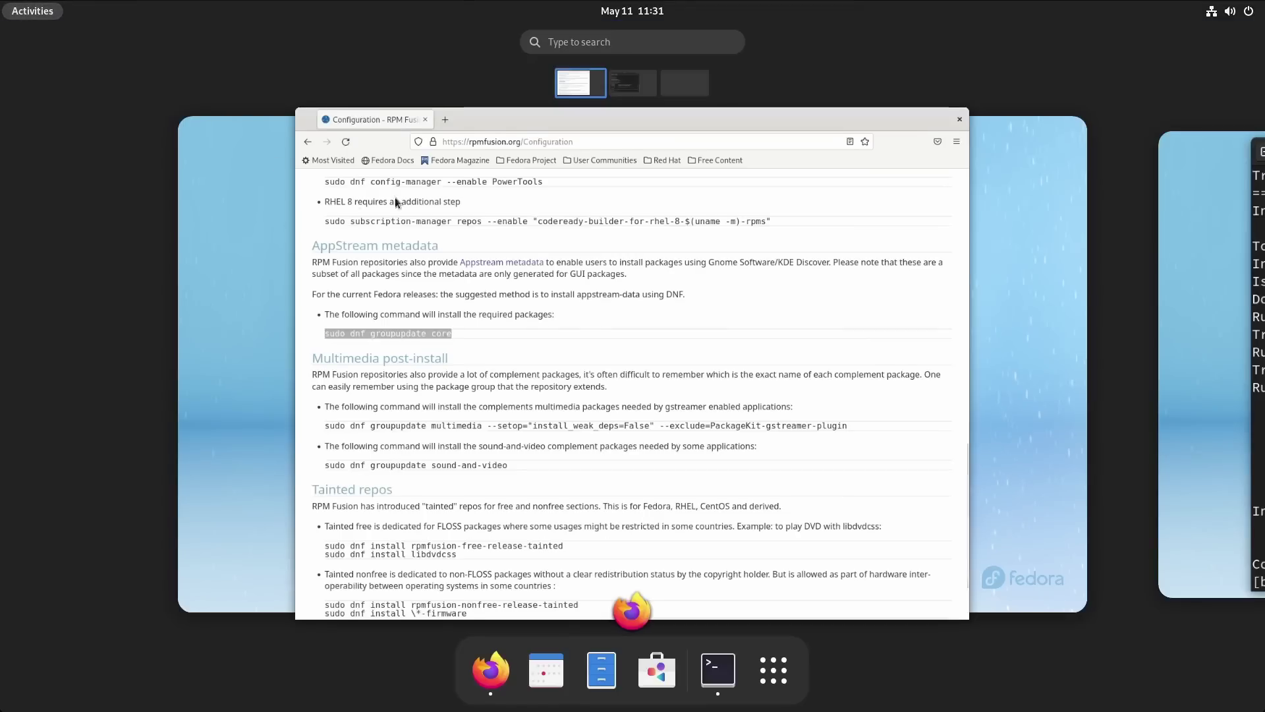
scroll(630, 85, down, 1)
click(512, 333)
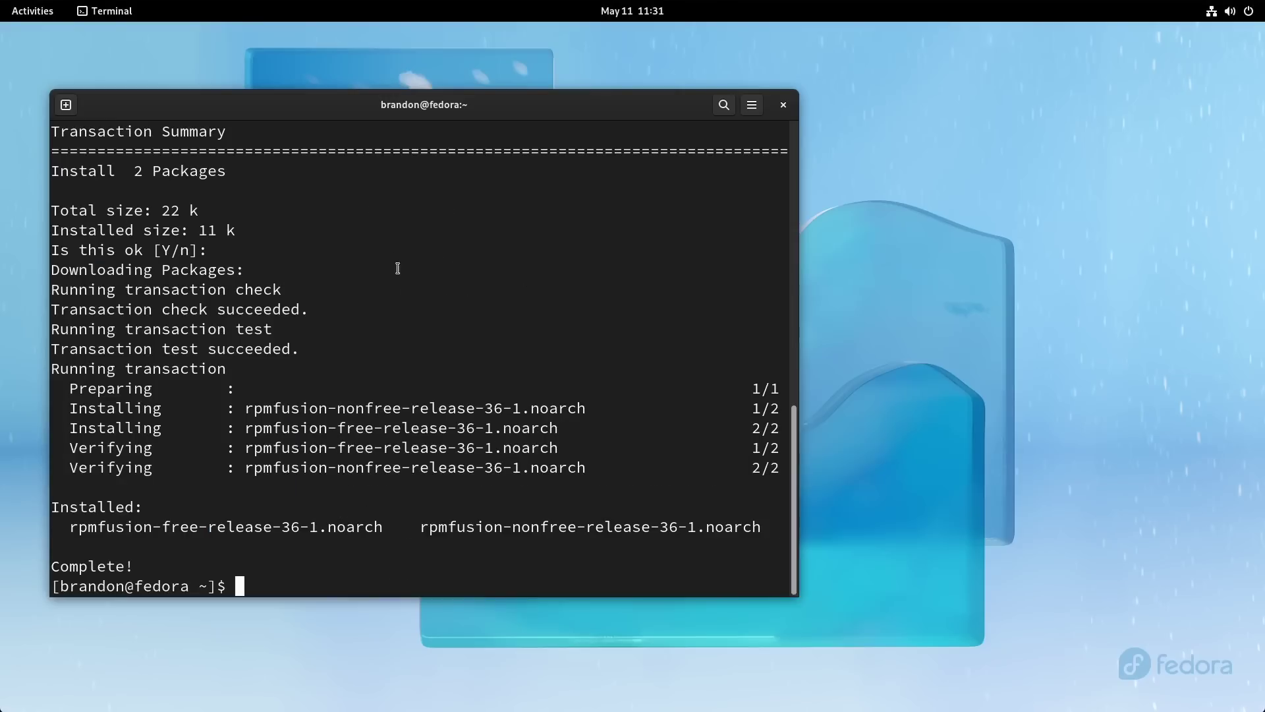
text(sudo dnf groupupdate core)
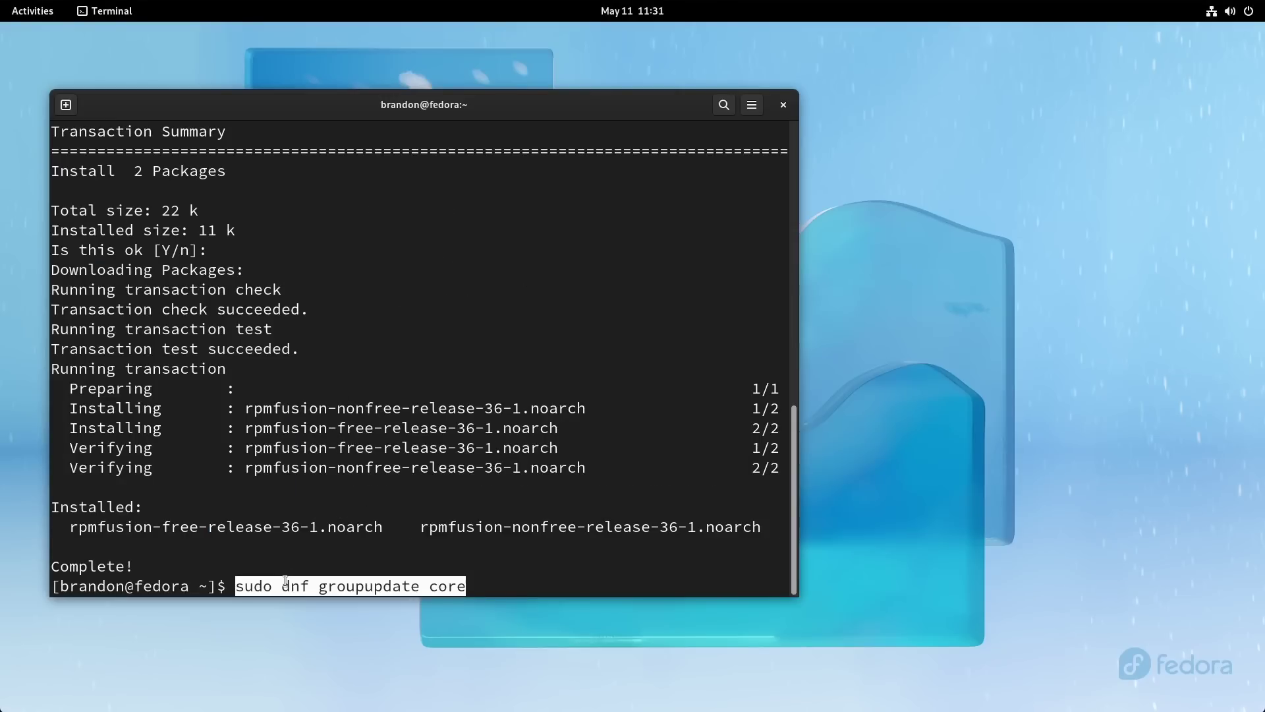
key(Return)
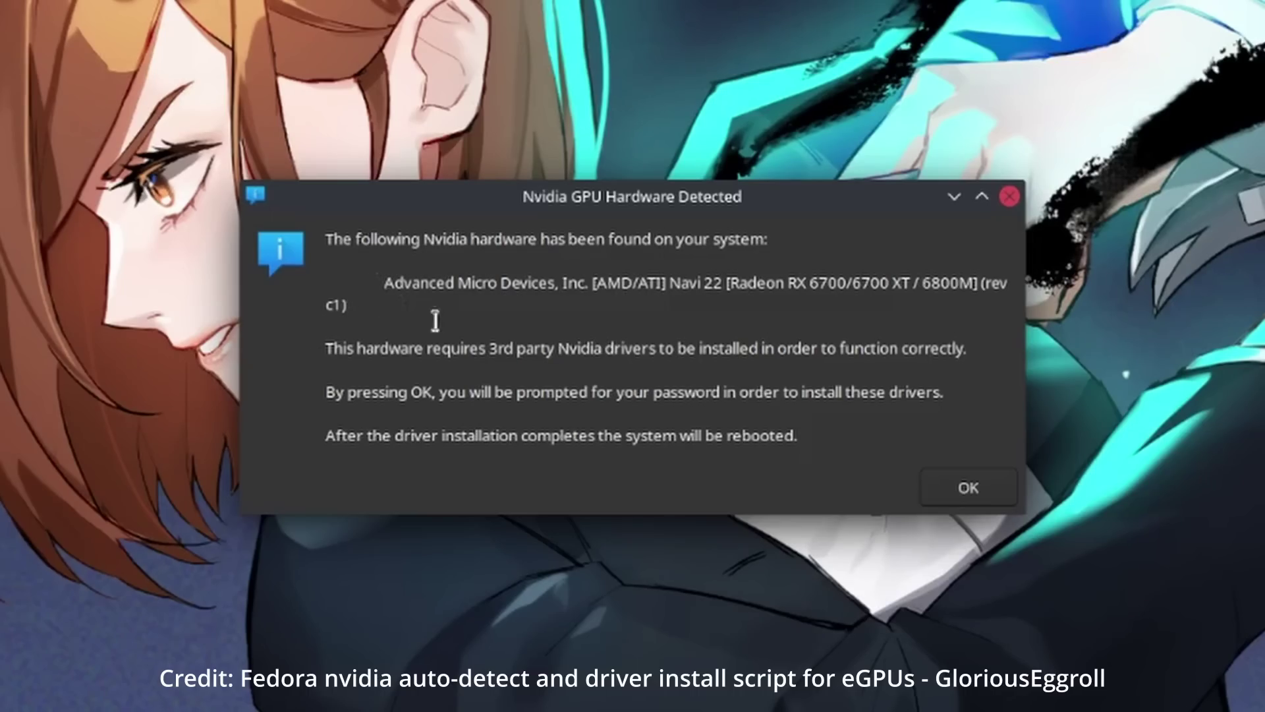
click(969, 489)
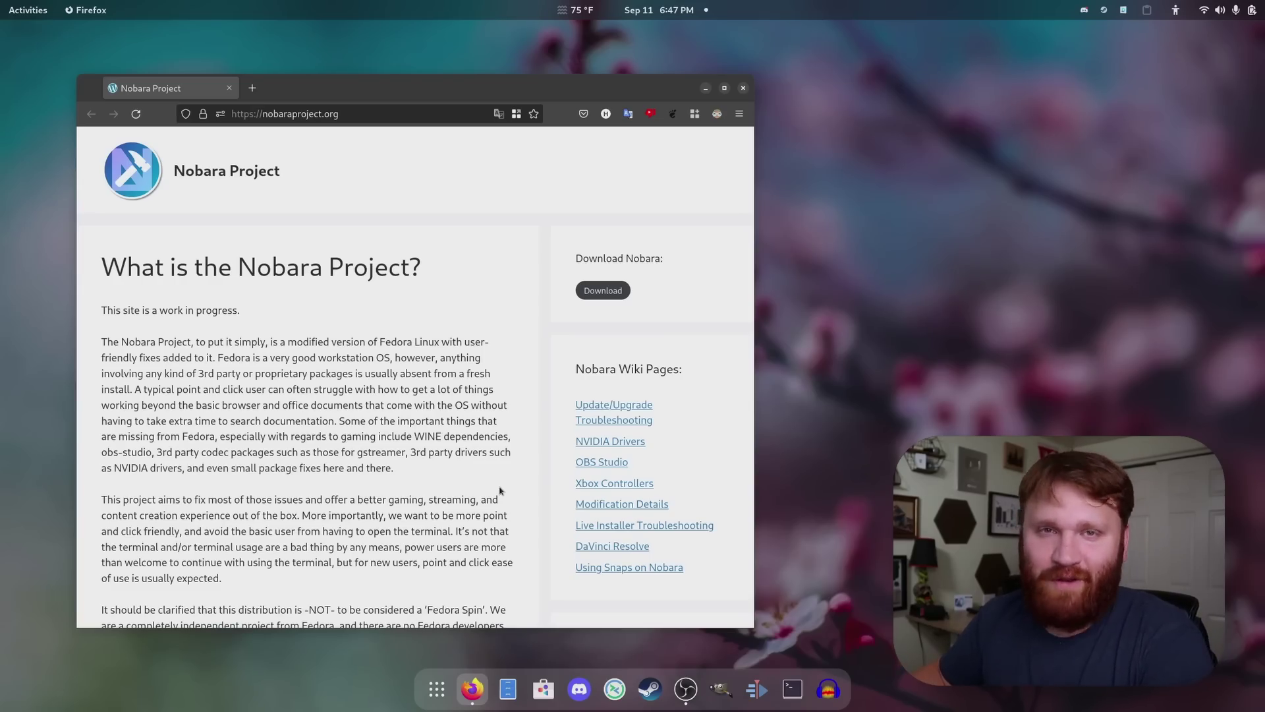
scroll(500, 488, down, 6)
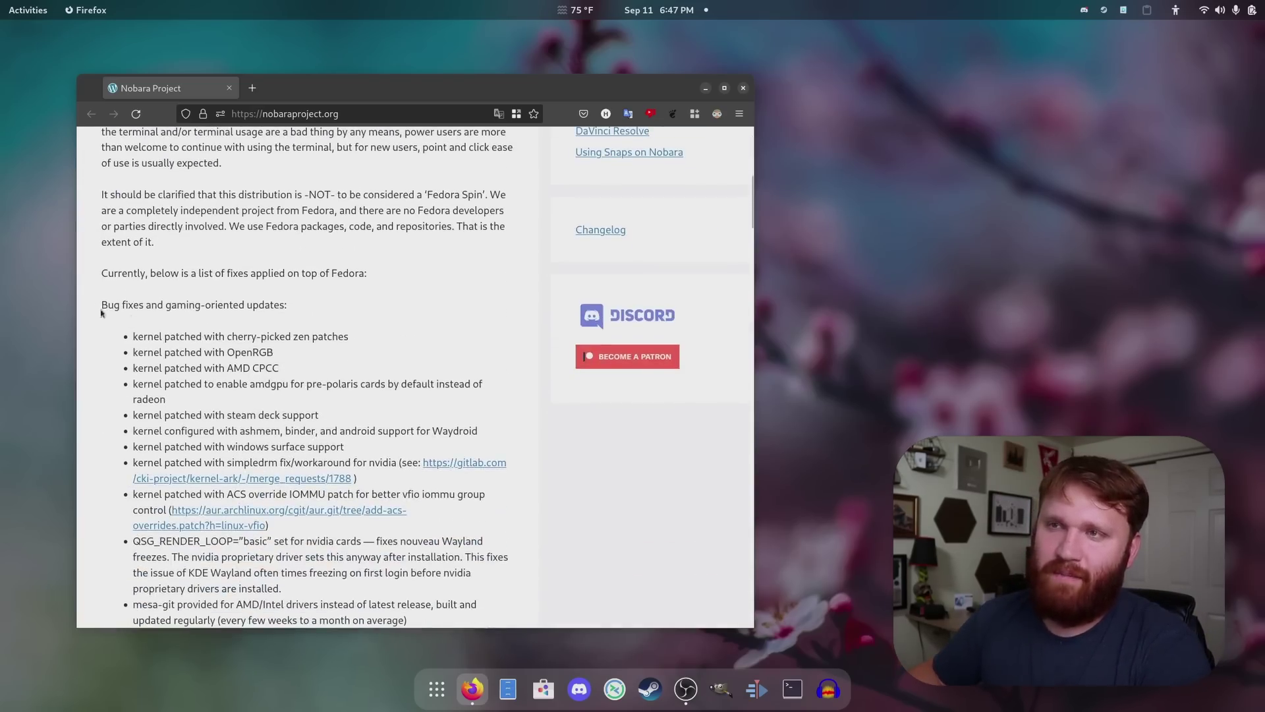
drag(104, 304, 272, 303)
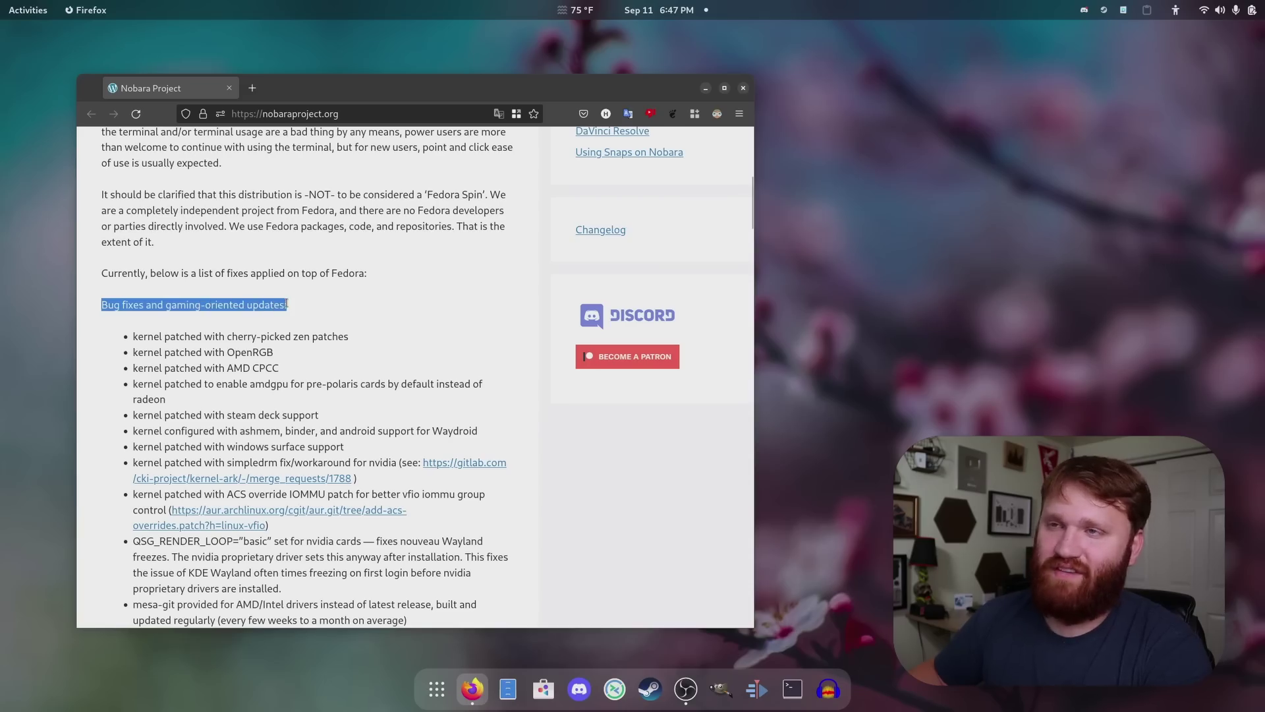
click(290, 305)
scroll(309, 331, down, 5)
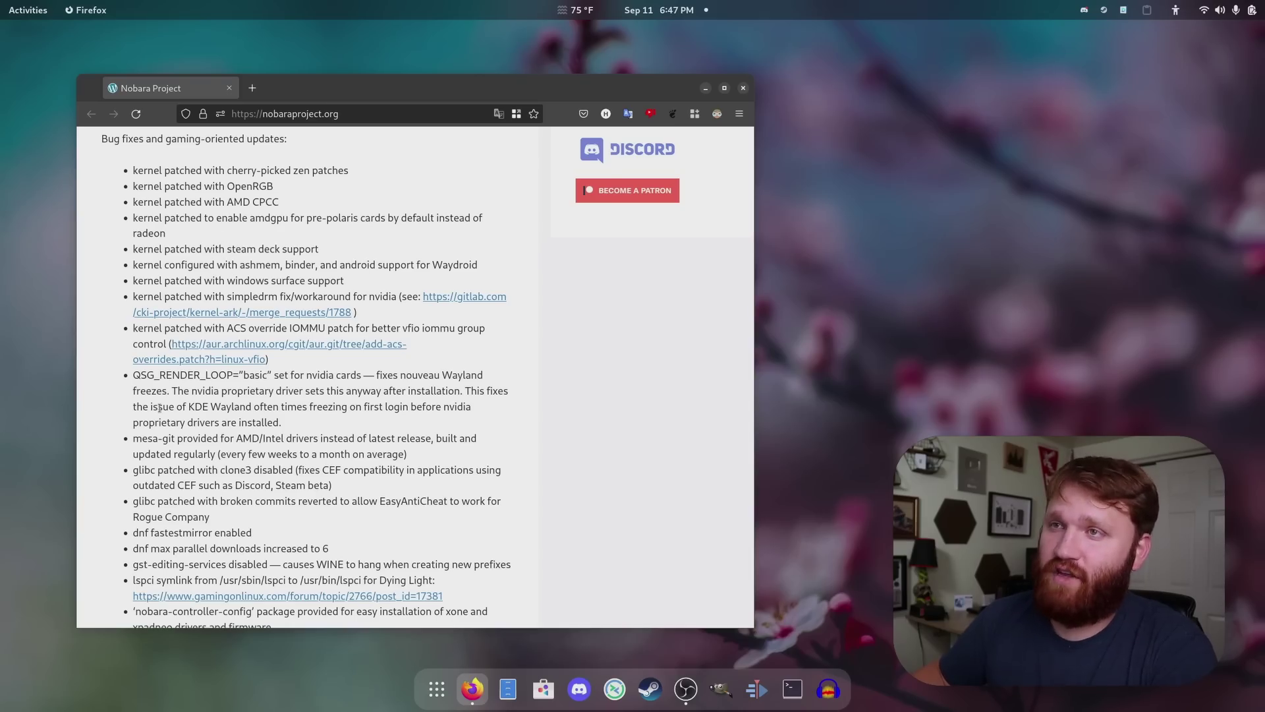
drag(140, 166, 275, 280)
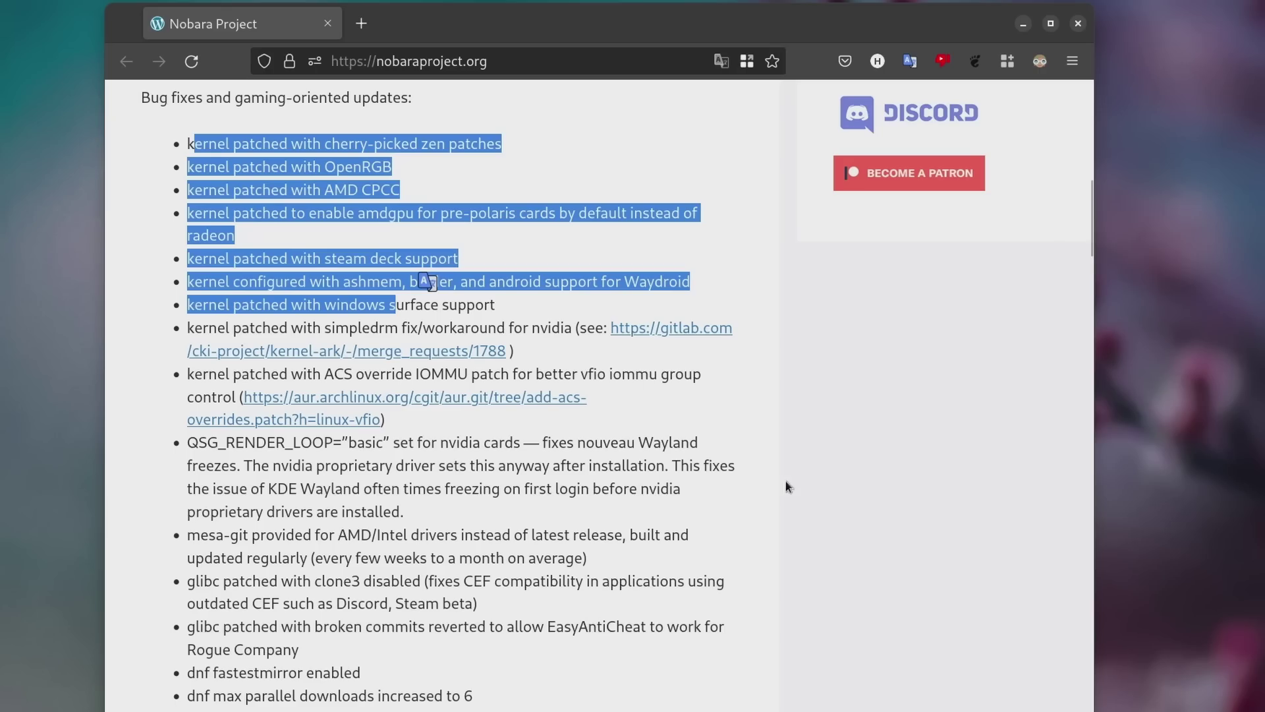
drag(715, 488, 162, 442)
scroll(456, 565, down, 1)
scroll(456, 565, down, 6)
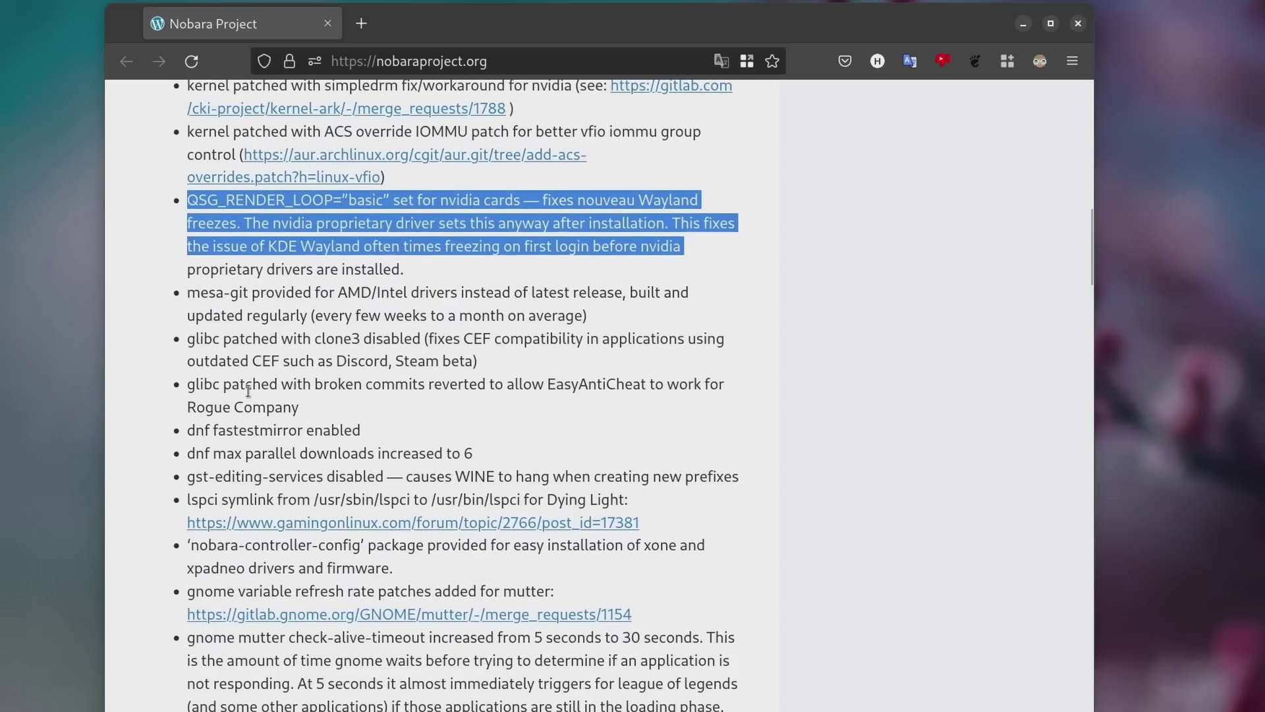
drag(372, 439, 155, 447)
drag(155, 447, 158, 445)
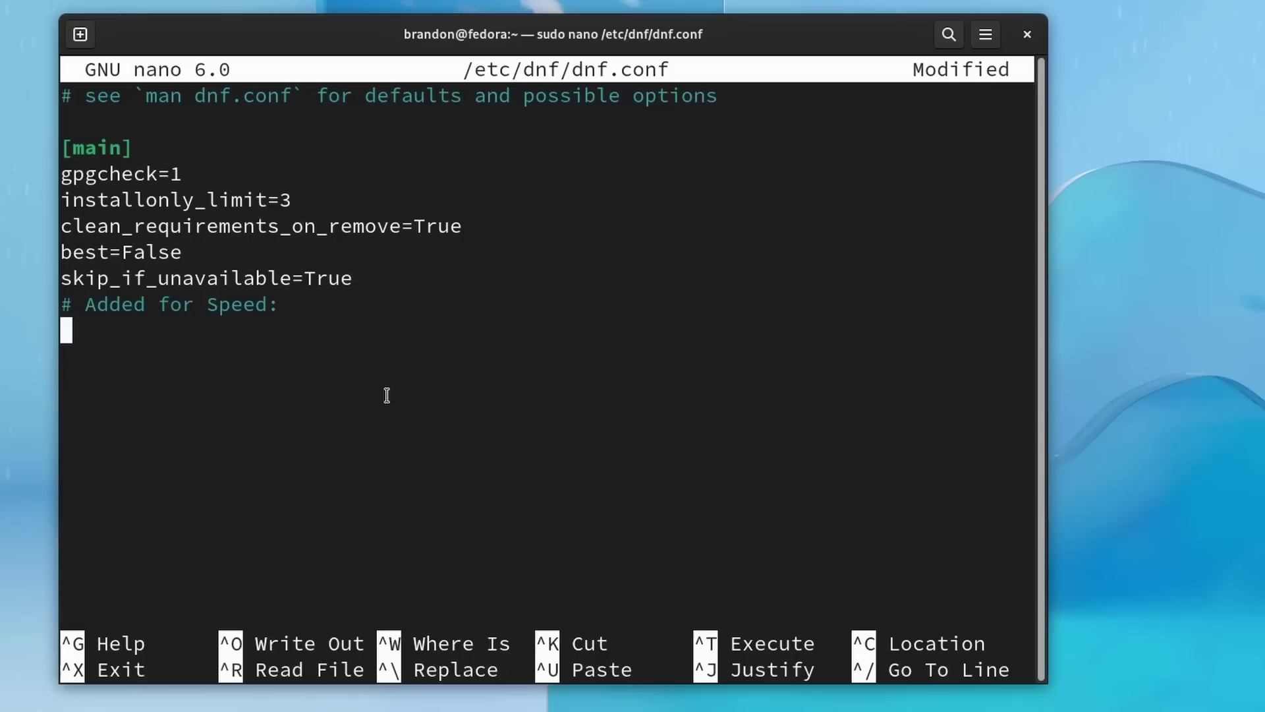
text(fastestmirror=True max_parallel_downloads=10 defaultyes=True keepcache=True)
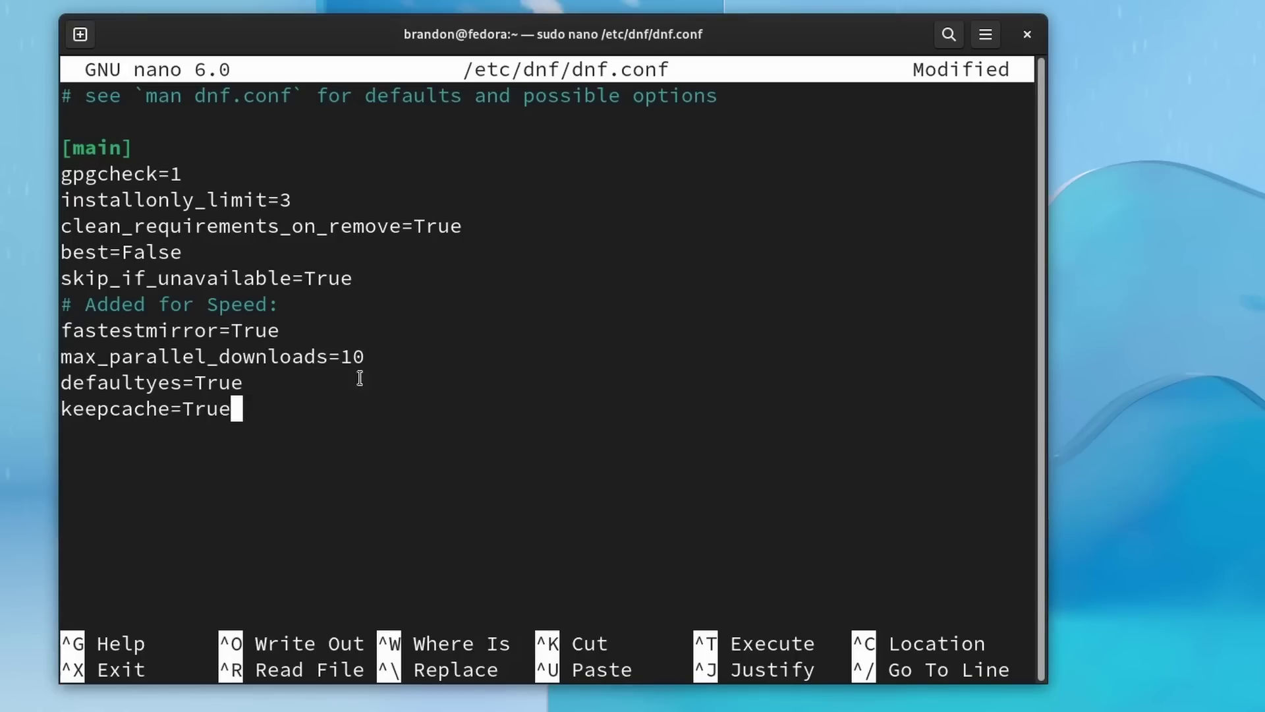
drag(80, 331, 198, 331)
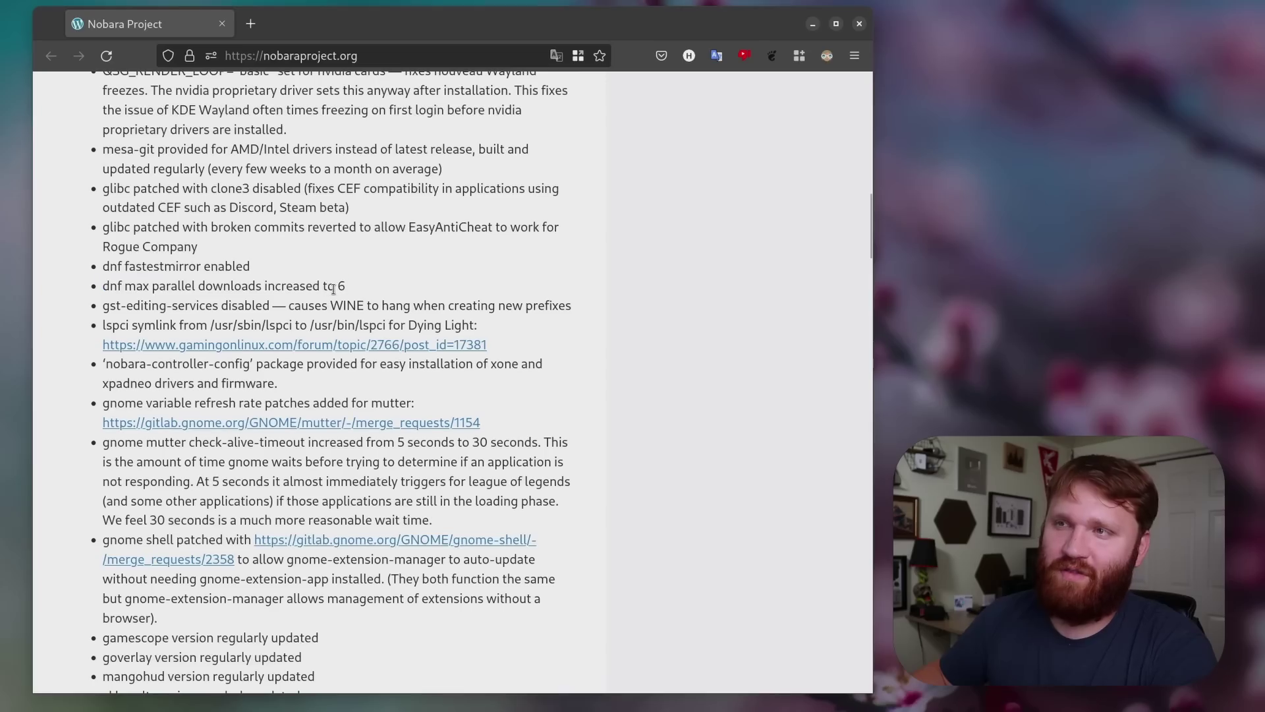
drag(323, 285, 376, 285)
click(432, 295)
scroll(297, 473, down, 5)
scroll(332, 320, up, 2)
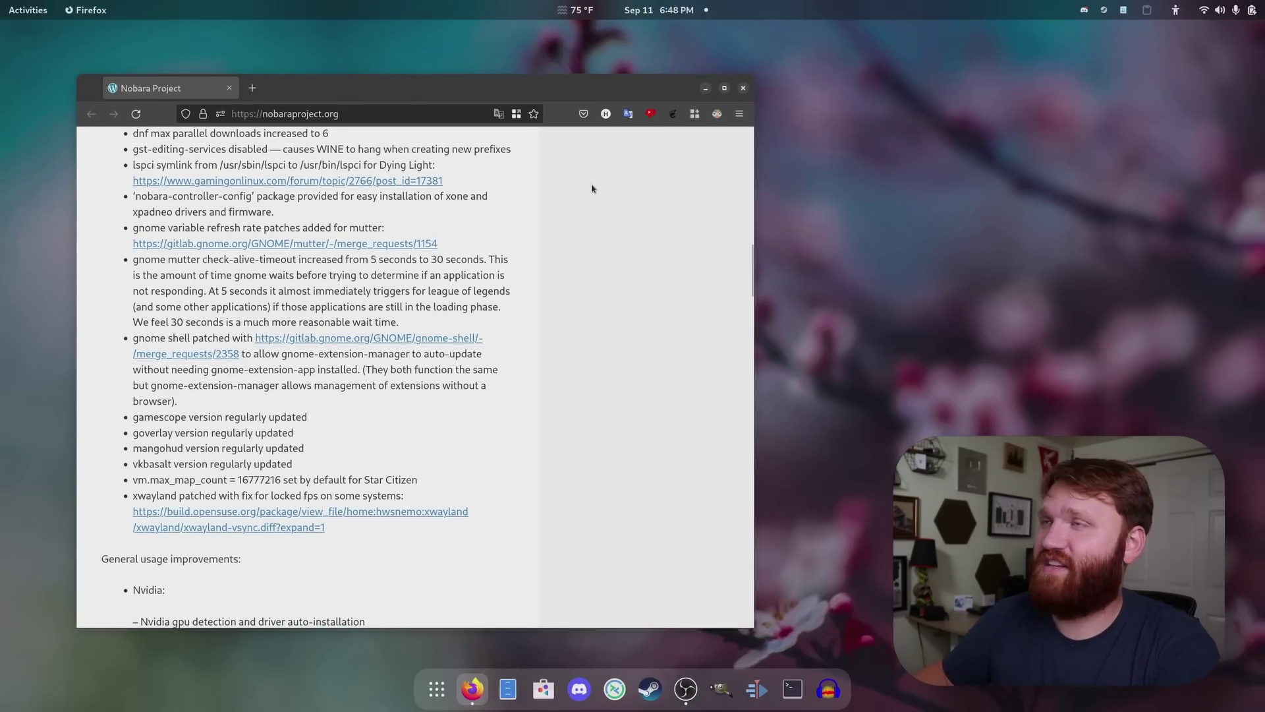
Step: Launch GOverlay from the application list and move its window up and left
click(705, 89)
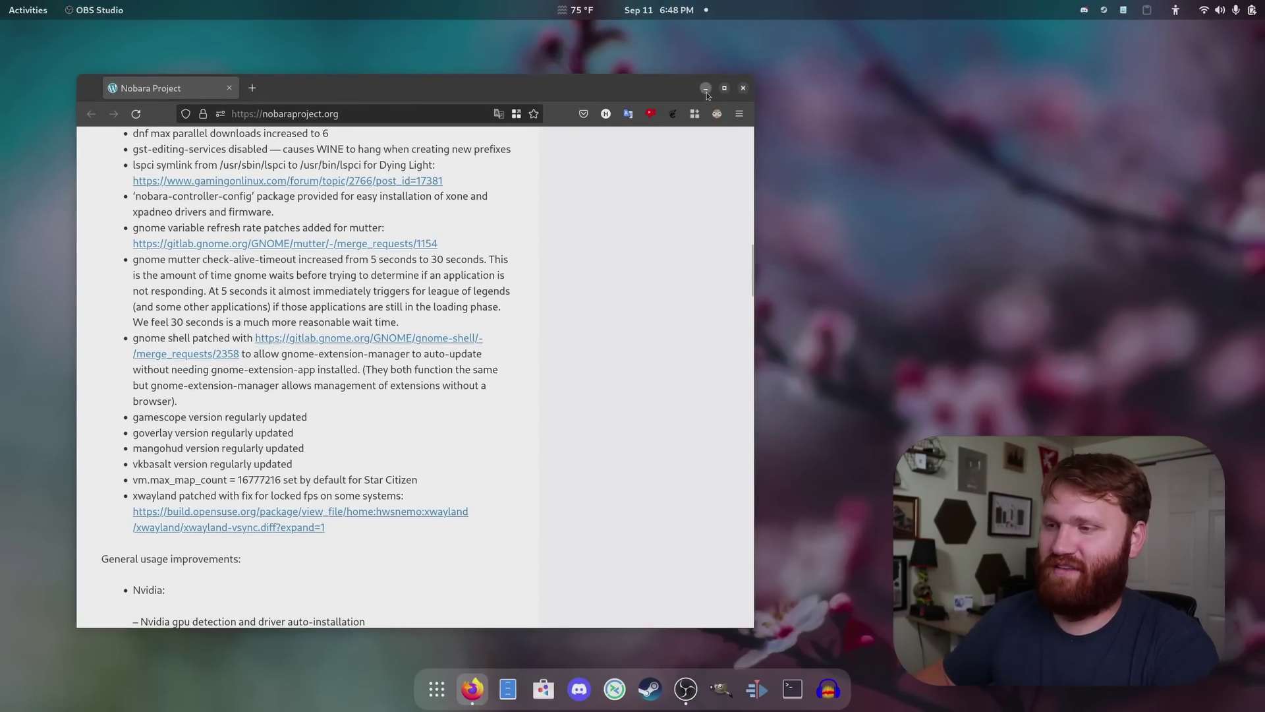
click(434, 681)
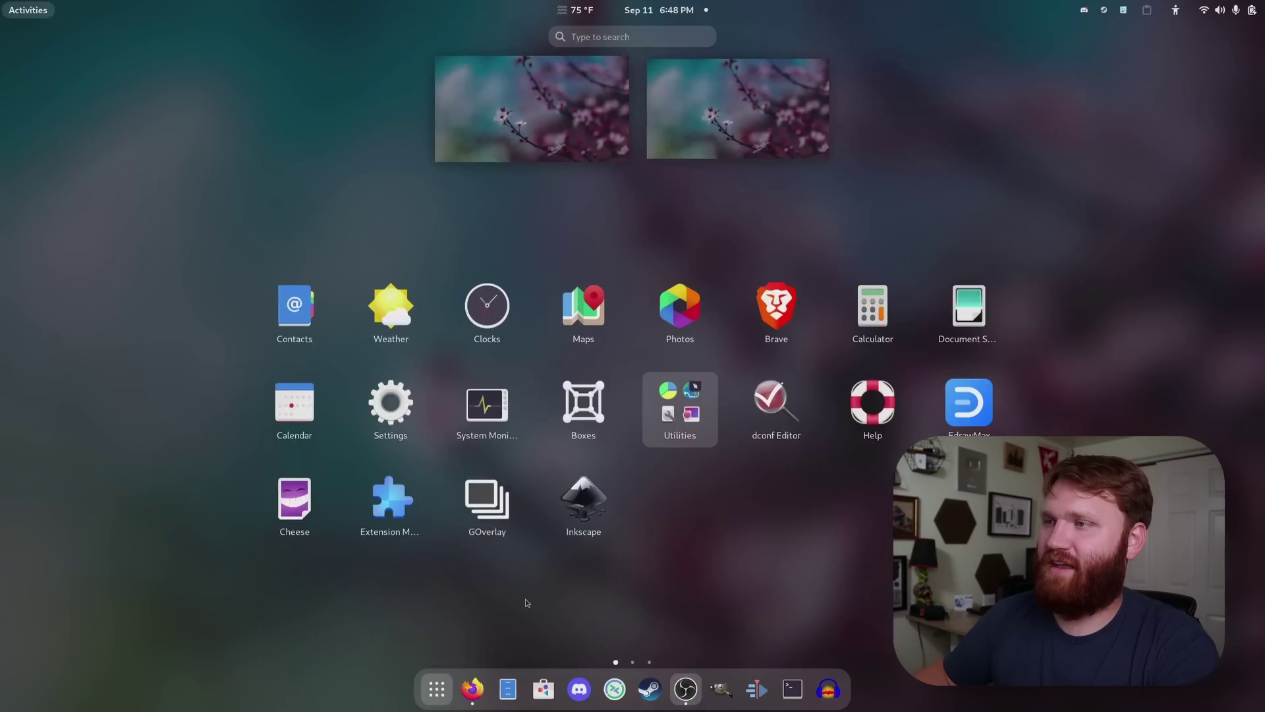
click(609, 419)
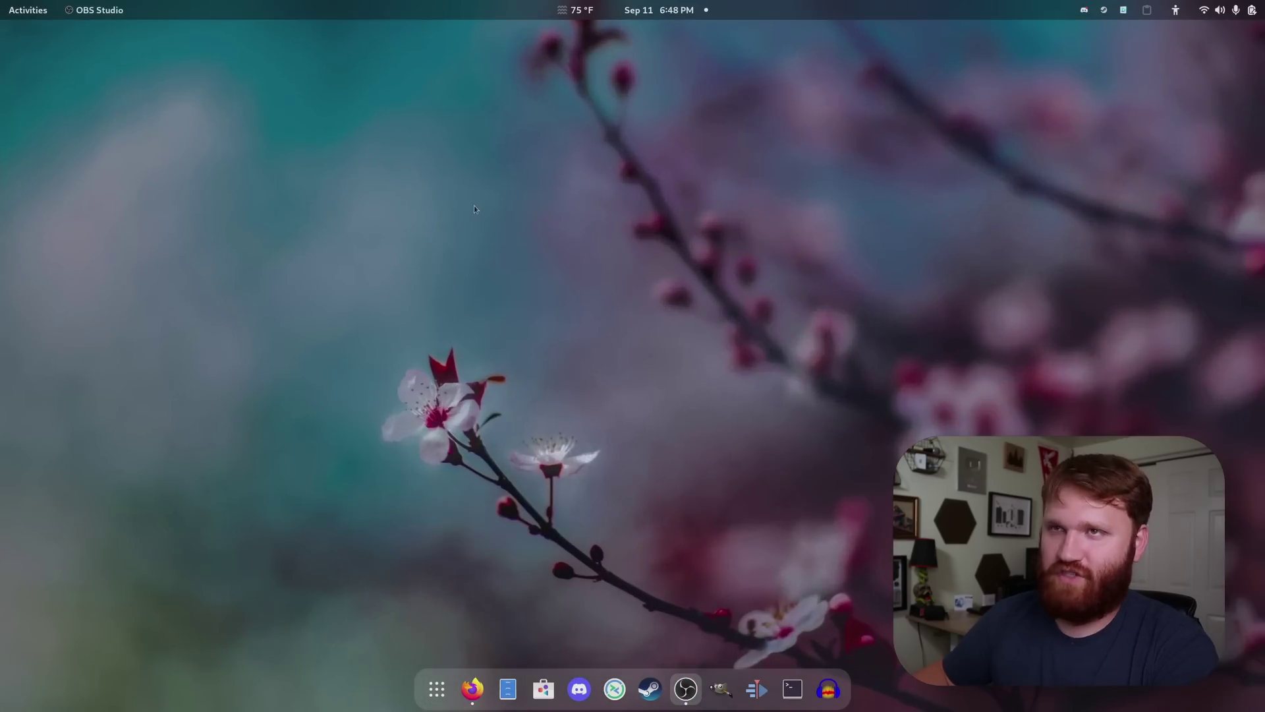
drag(653, 214, 385, 112)
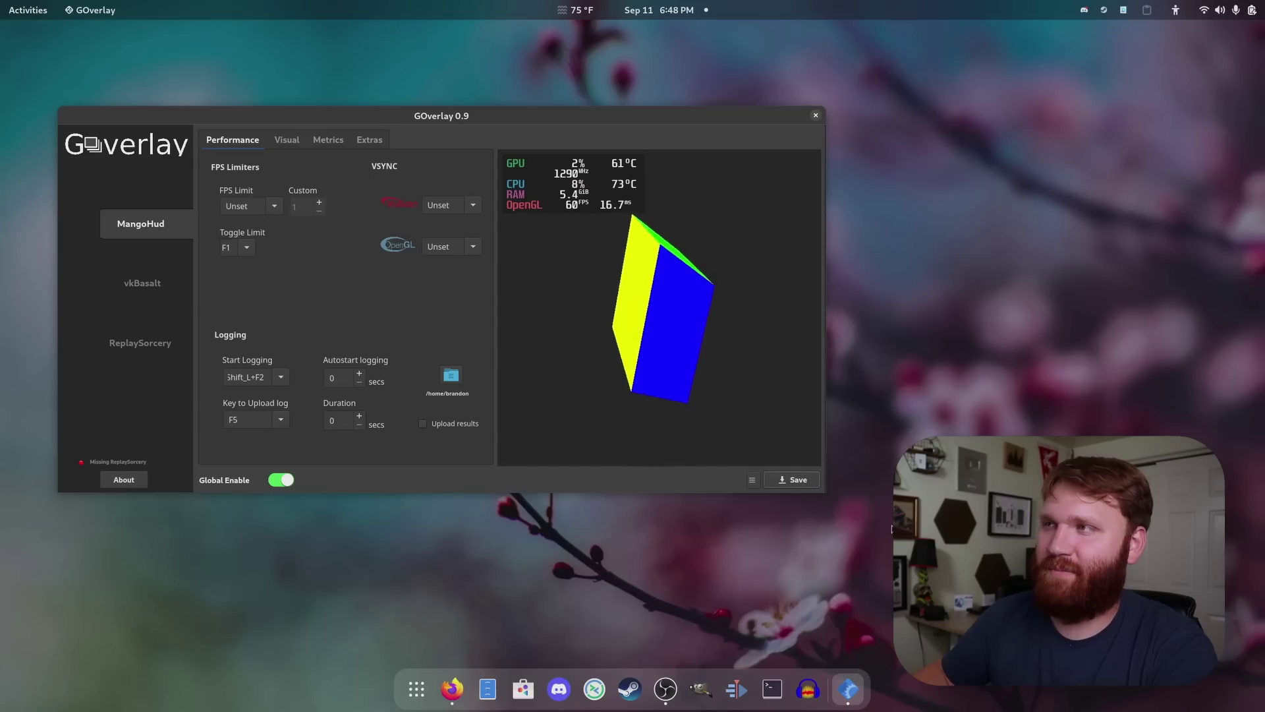
Step: View MangoHud's visual settings and GPU/CPU Metrics options, then close GOverlay
click(287, 140)
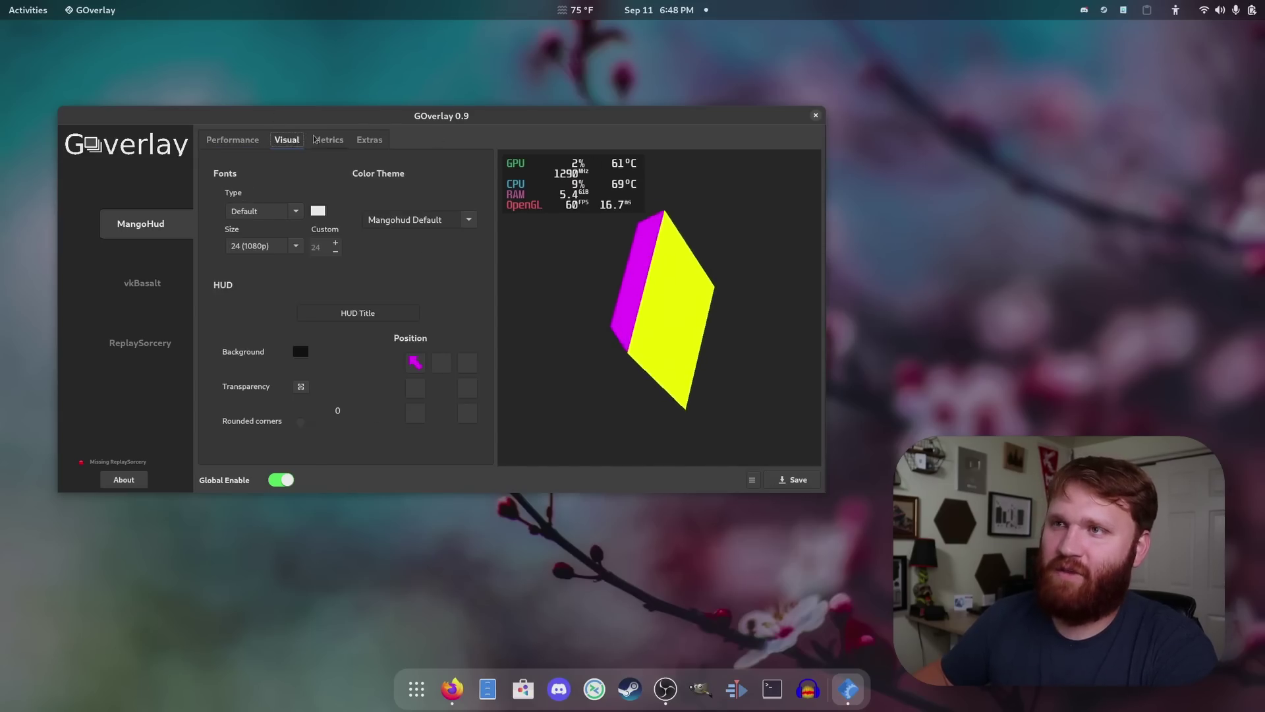
click(328, 139)
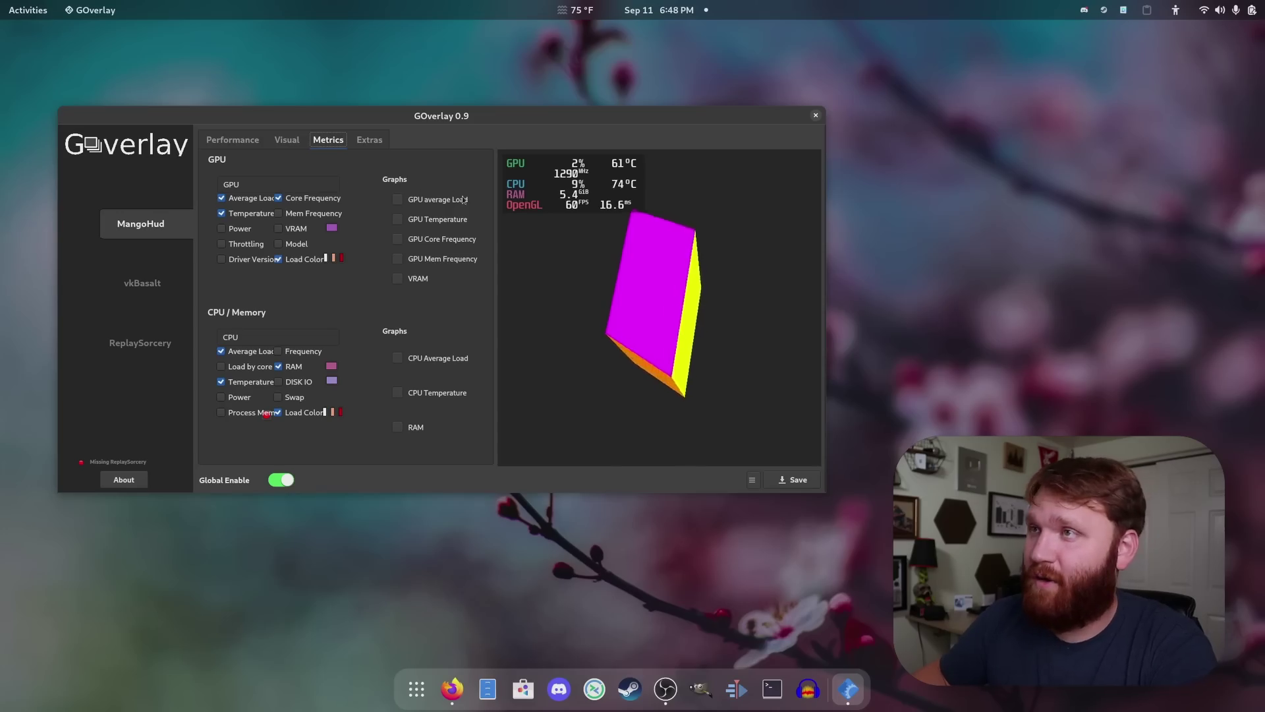
key(alt+F4)
Step: Bring up Firefox on nobaraproject.org and open the developer's GitHub profile in a new tab
click(472, 689)
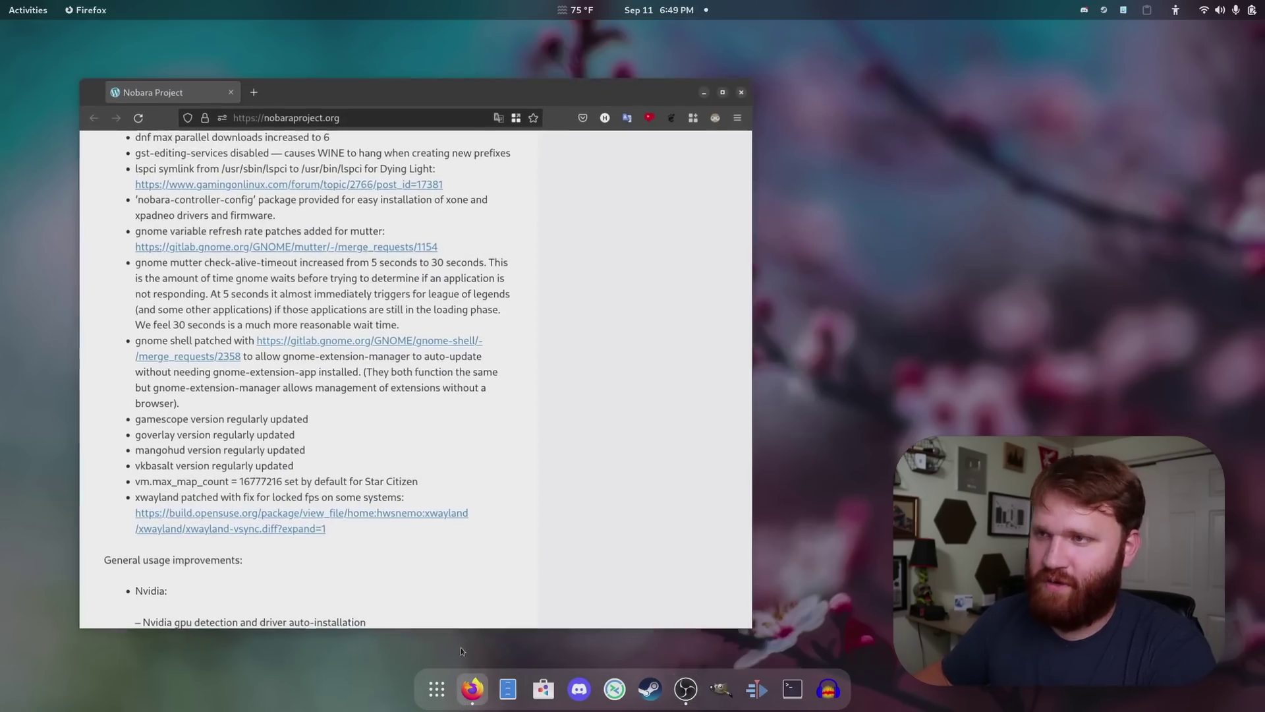
scroll(395, 418, down, 5)
scroll(398, 420, up, 7)
scroll(397, 421, up, 10)
click(401, 415)
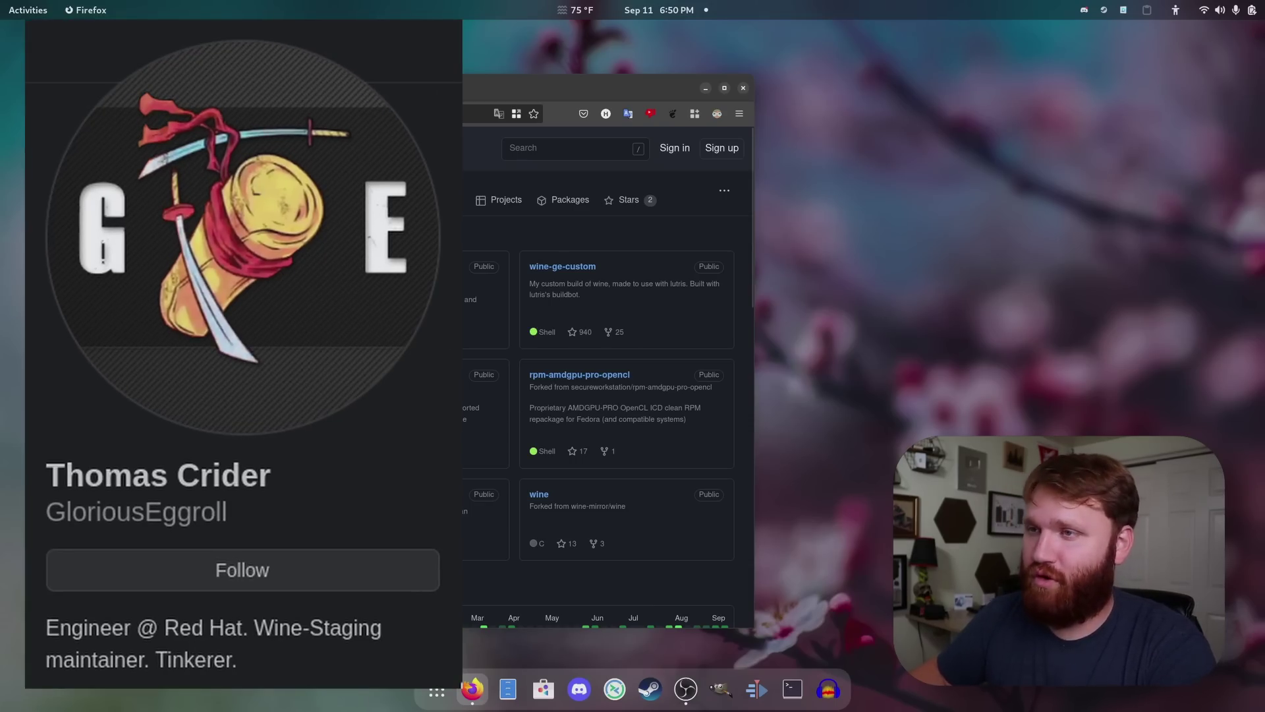
Step: Glance over the GitHub profile, switch back to the Nobara tab, then return to GitHub
scroll(572, 367, down, 5)
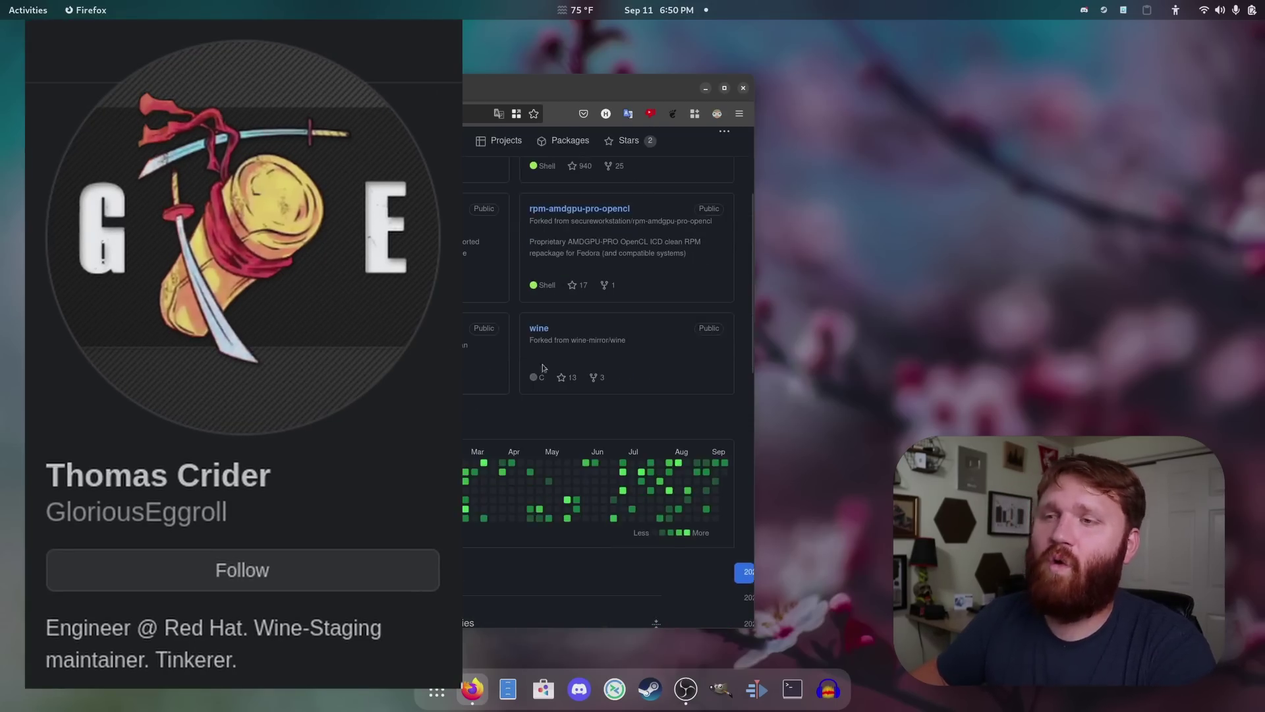
scroll(603, 354, up, 5)
click(159, 96)
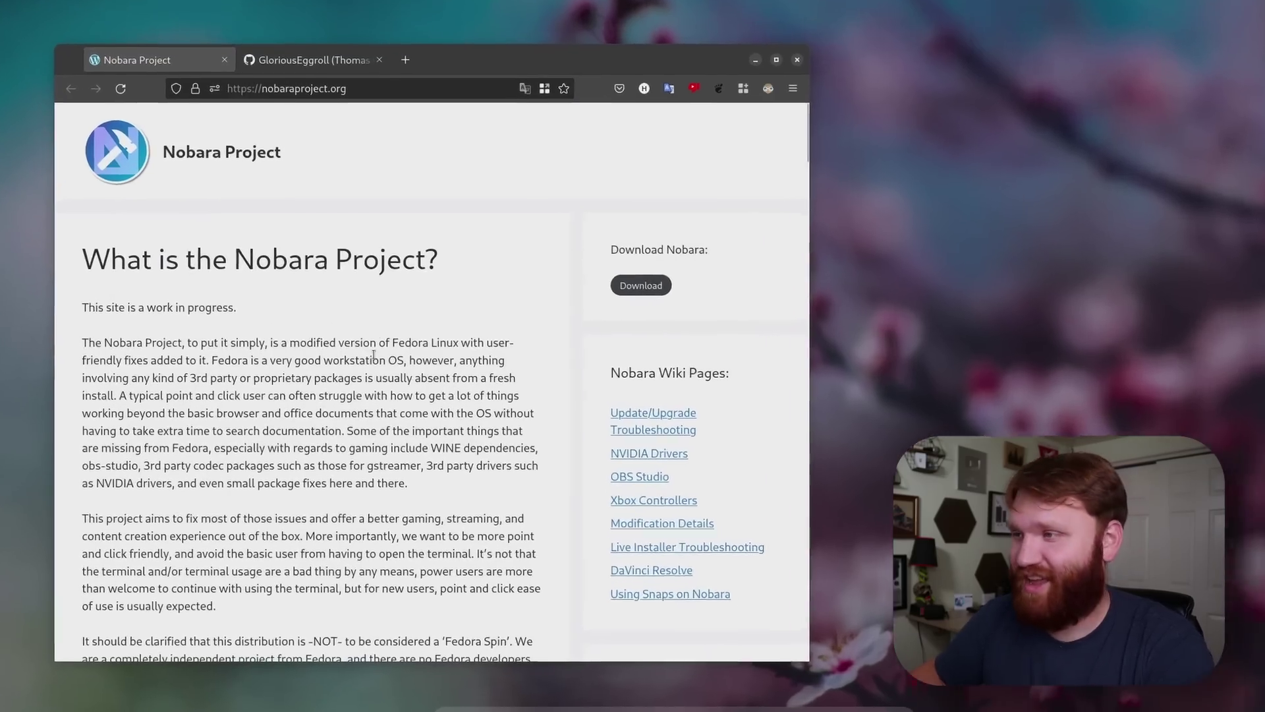
click(309, 88)
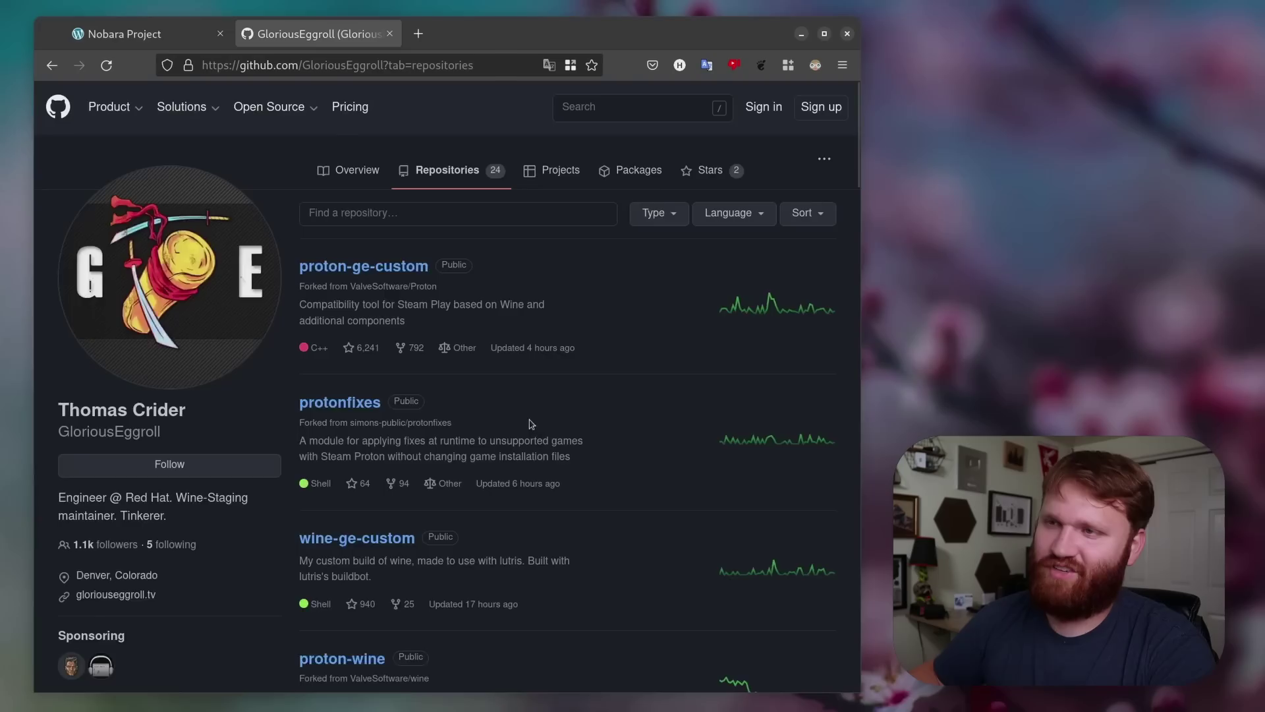
Step: Scroll through the developer's Repositories list on GitHub
scroll(485, 407, down, 10)
scroll(532, 422, down, 8)
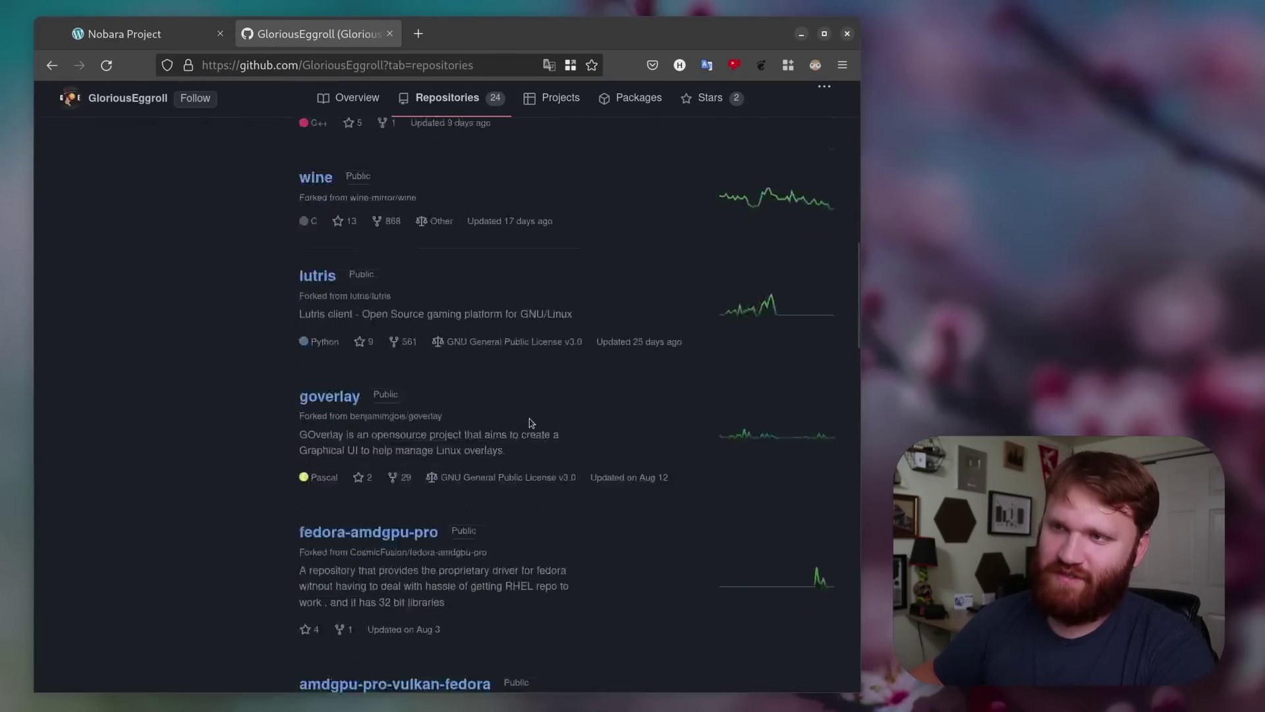
scroll(345, 303, up, 3)
scroll(554, 497, down, 5)
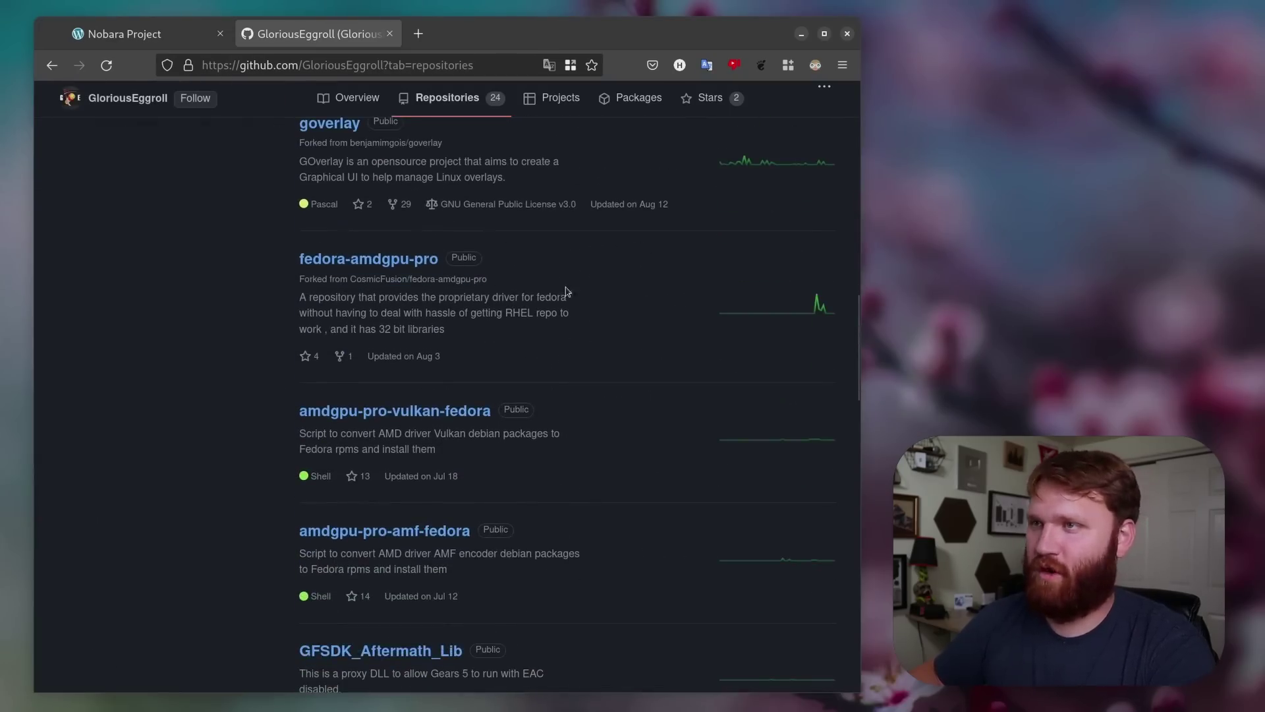
scroll(632, 336, down, 3)
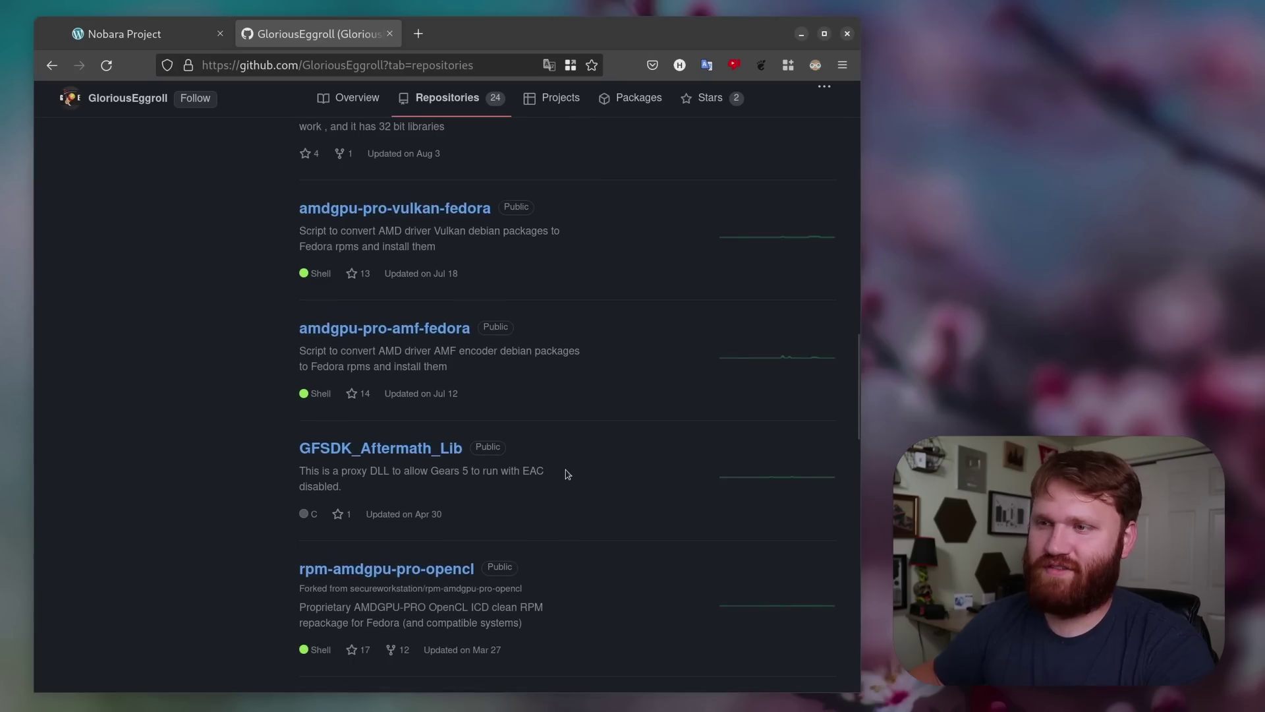
scroll(568, 475, down, 20)
scroll(479, 408, up, 8)
scroll(479, 407, up, 15)
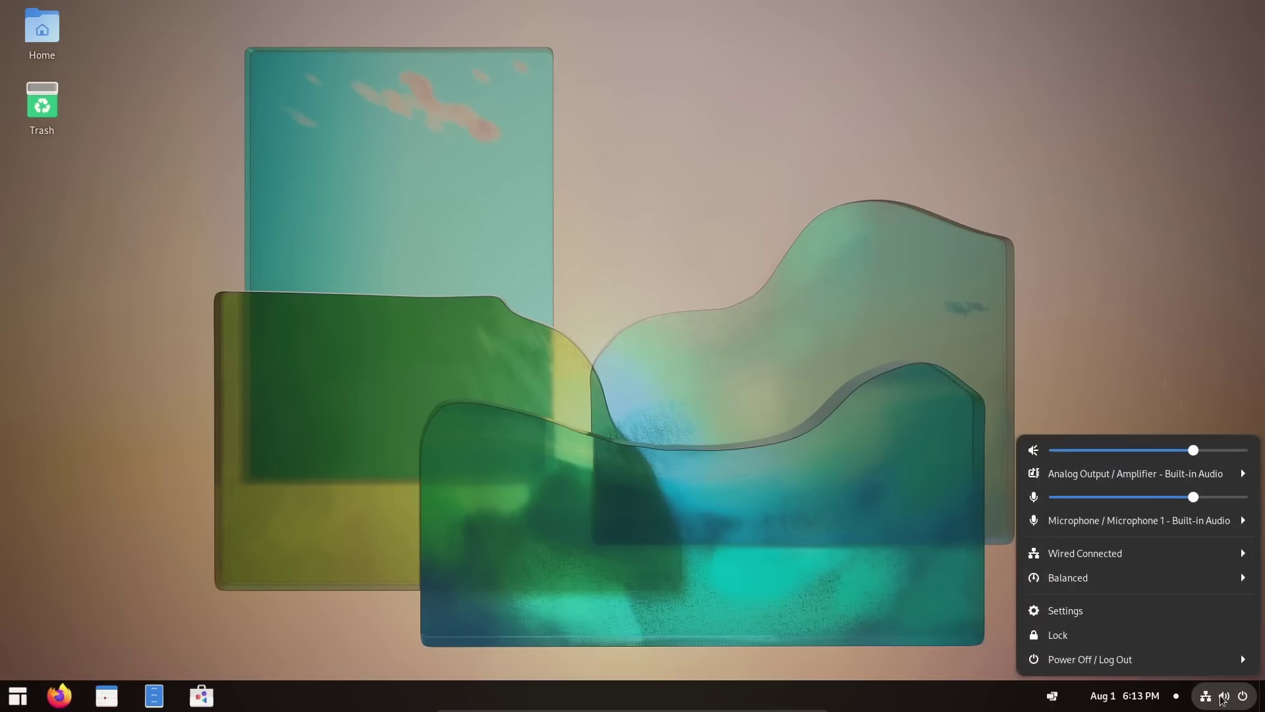
Step: Close the system menu and open ArcMenu's All Applications System Tools category
click(1222, 697)
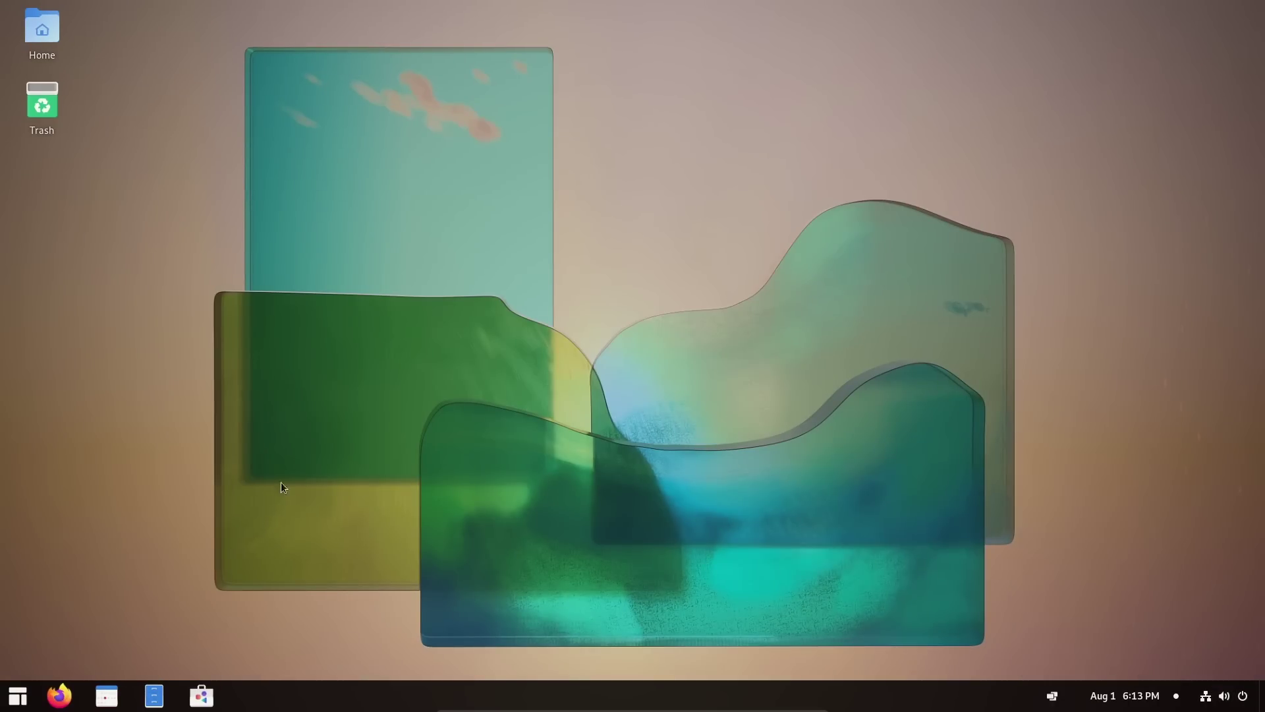
click(18, 695)
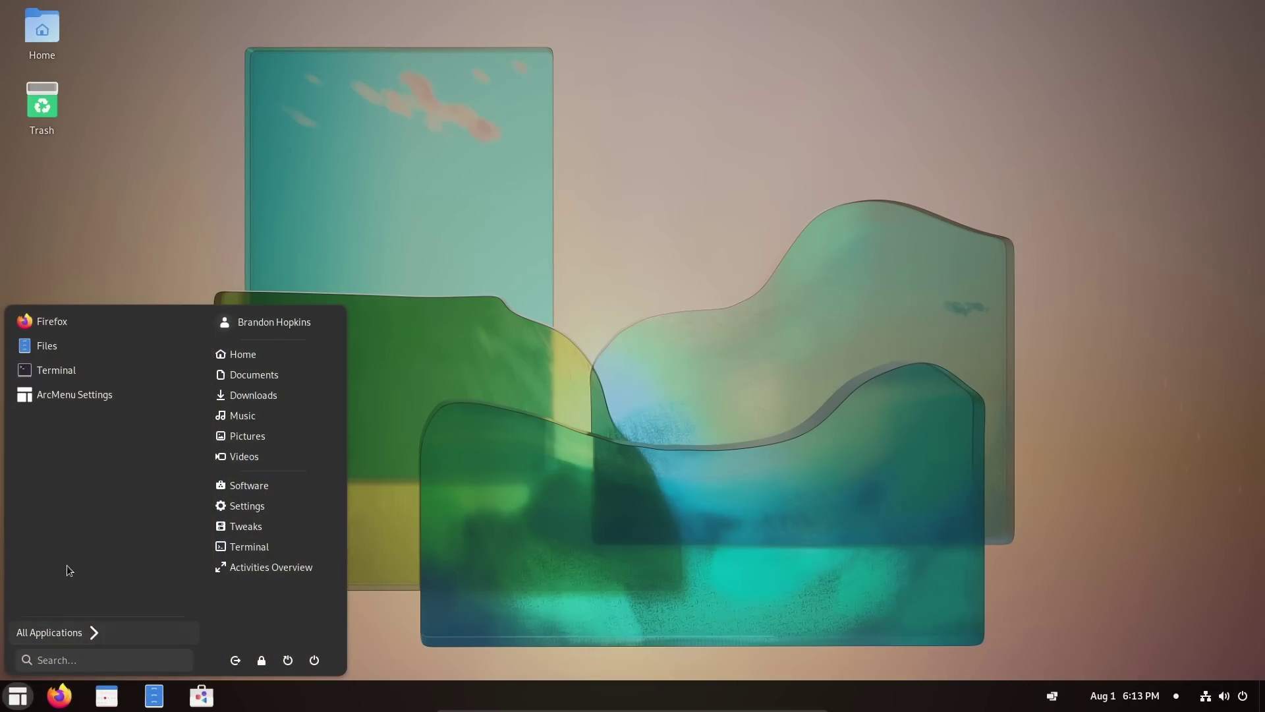
click(99, 640)
scroll(93, 529, down, 1)
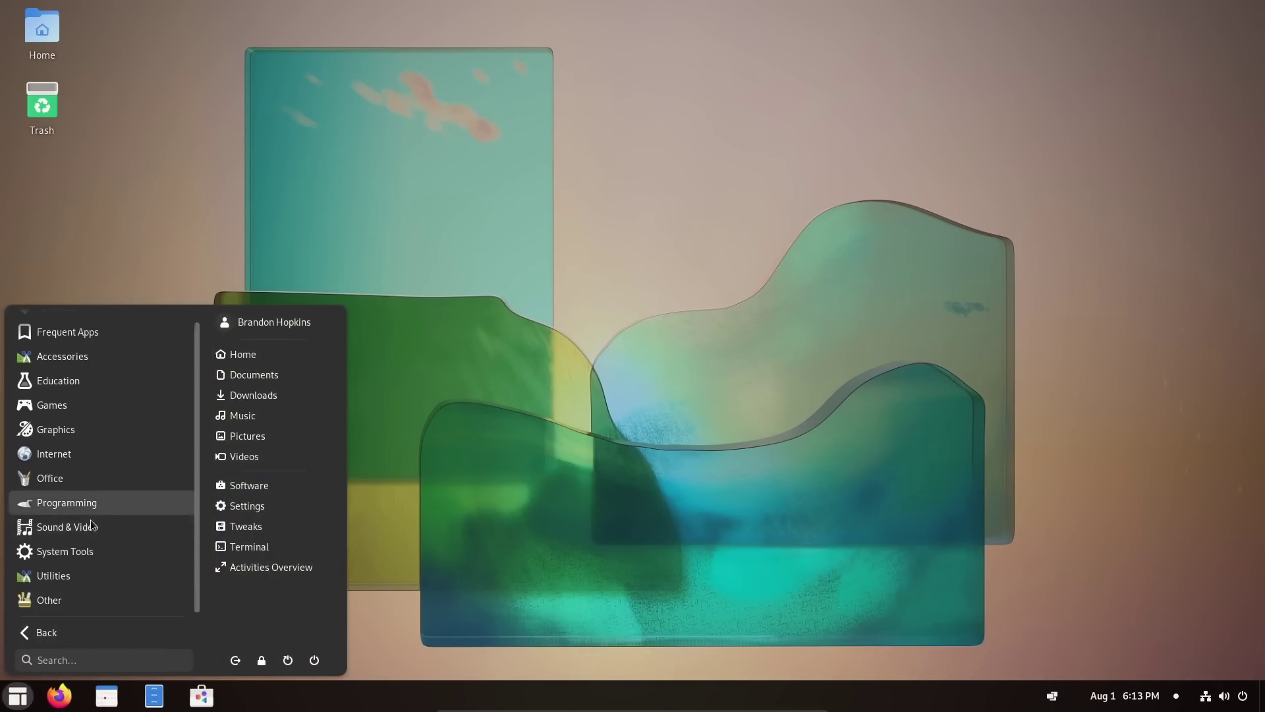
click(77, 557)
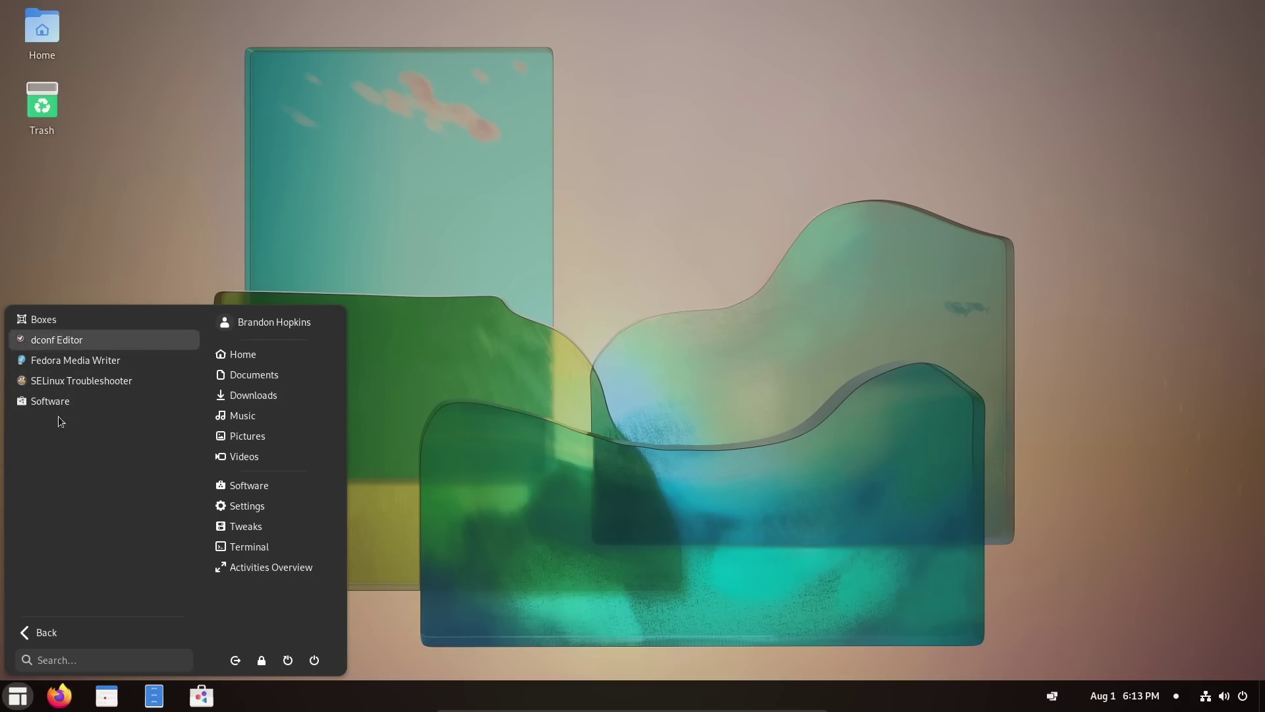
Step: Return to the category list and open the Utilities category
click(80, 623)
scroll(92, 580, down, 1)
click(92, 576)
click(71, 632)
click(70, 599)
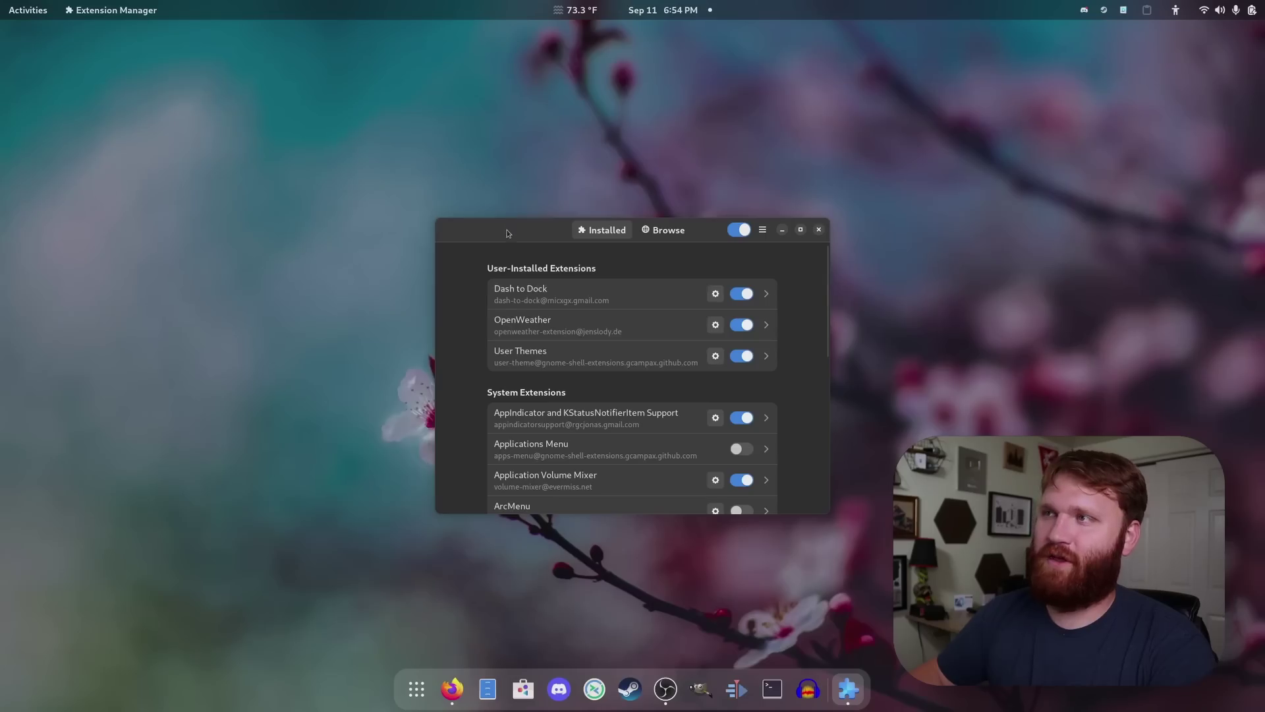
Step: Move the Extension Manager window top-left, make it taller, and enable Dash to Panel
drag(508, 232, 182, 91)
drag(503, 367, 495, 616)
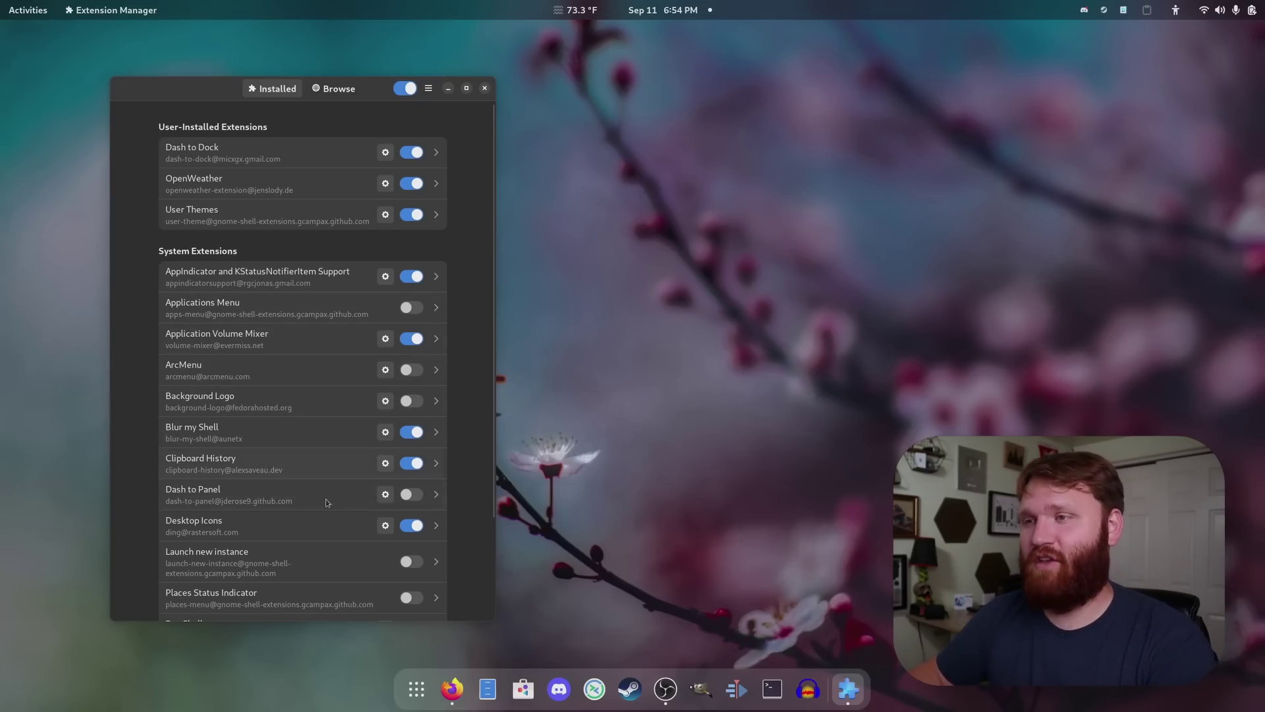
click(413, 494)
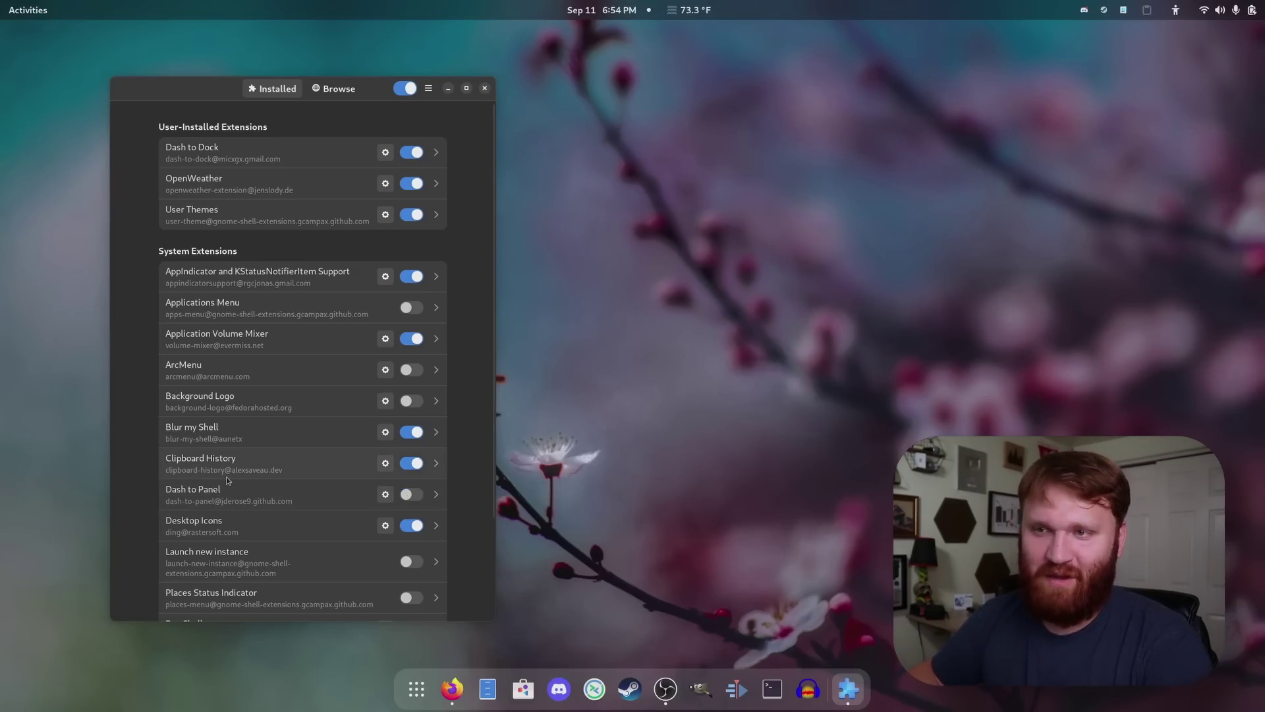
scroll(280, 499, down, 3)
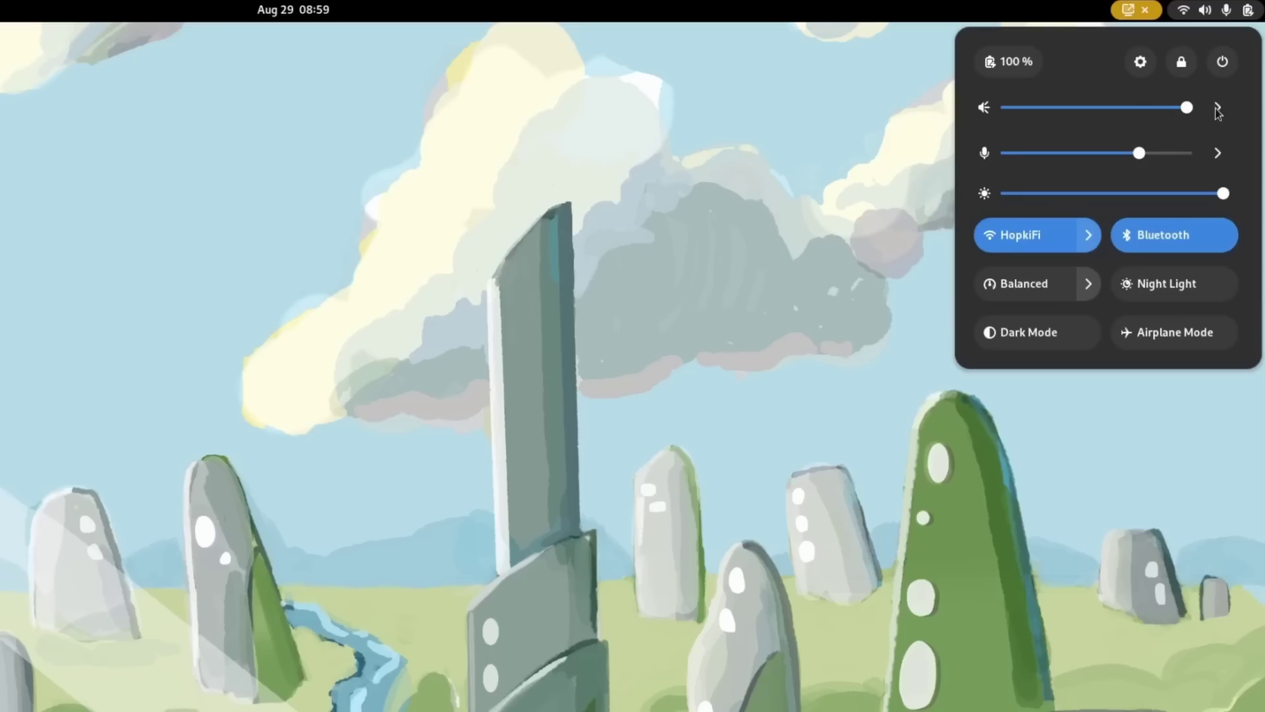
Step: Open and close the sound output device chooser, then scroll the installed extensions list
click(1217, 109)
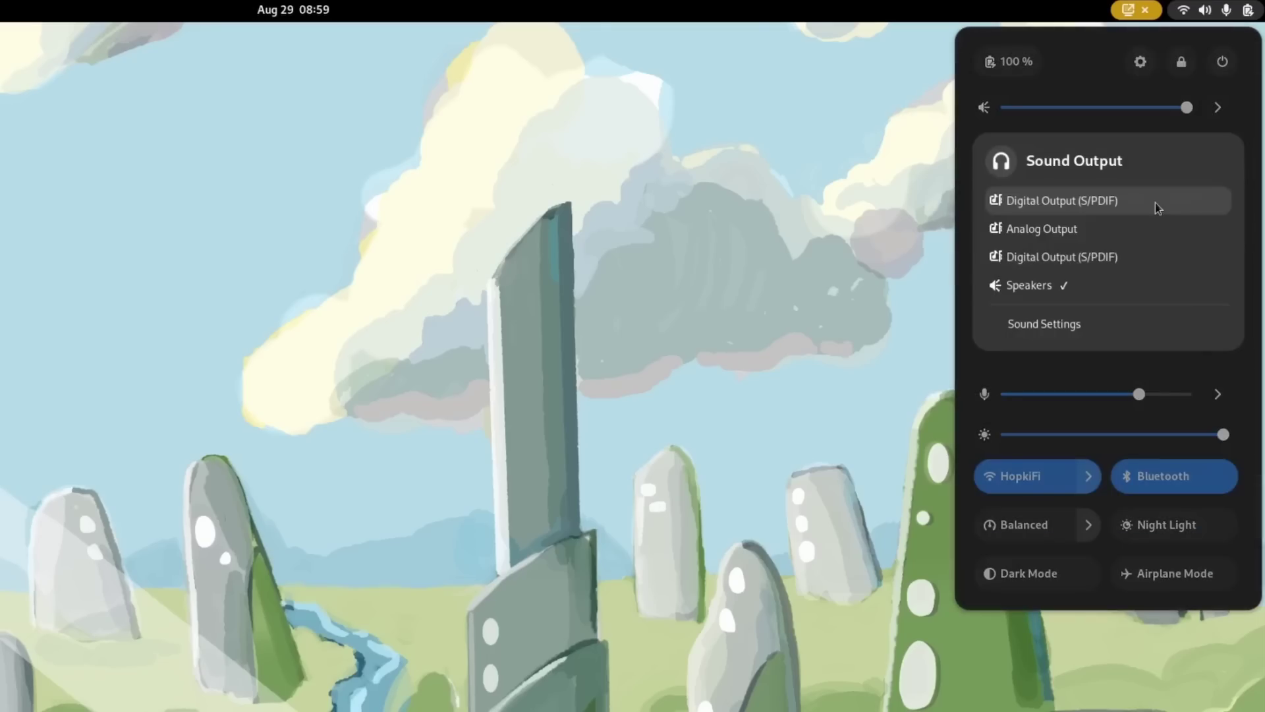
click(1219, 110)
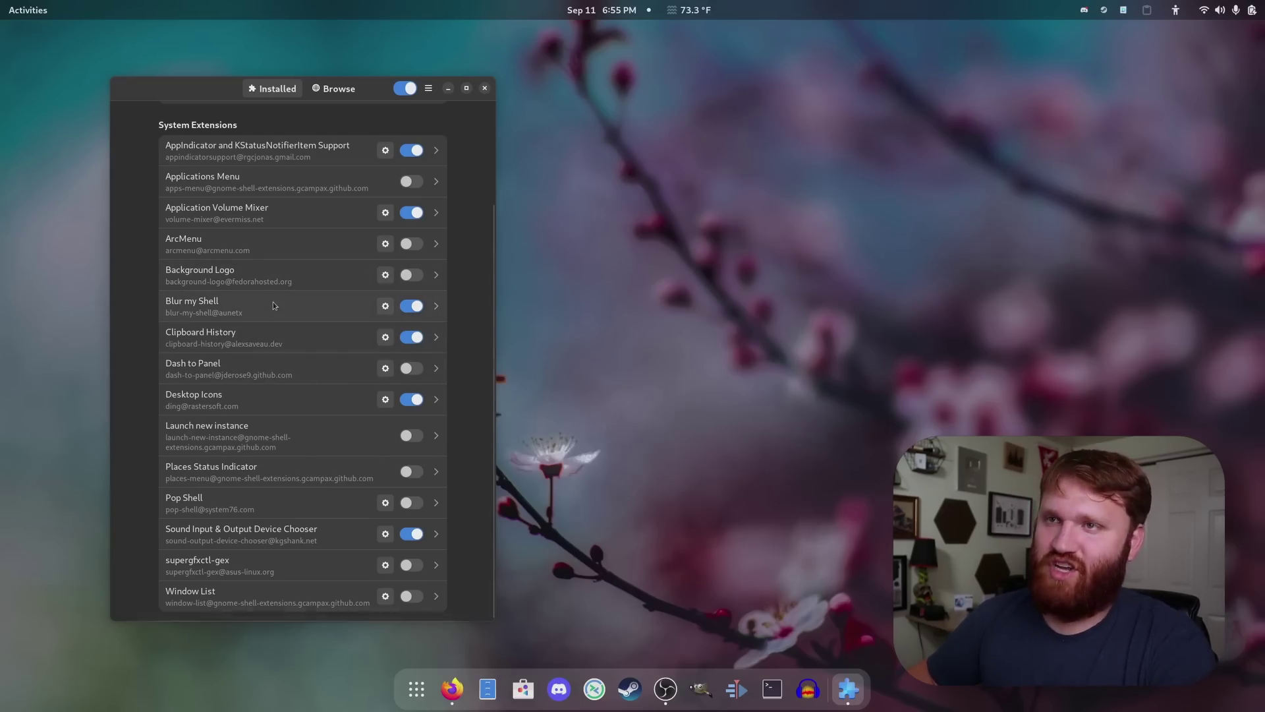
scroll(288, 261, up, 3)
scroll(288, 262, down, 3)
scroll(288, 261, up, 3)
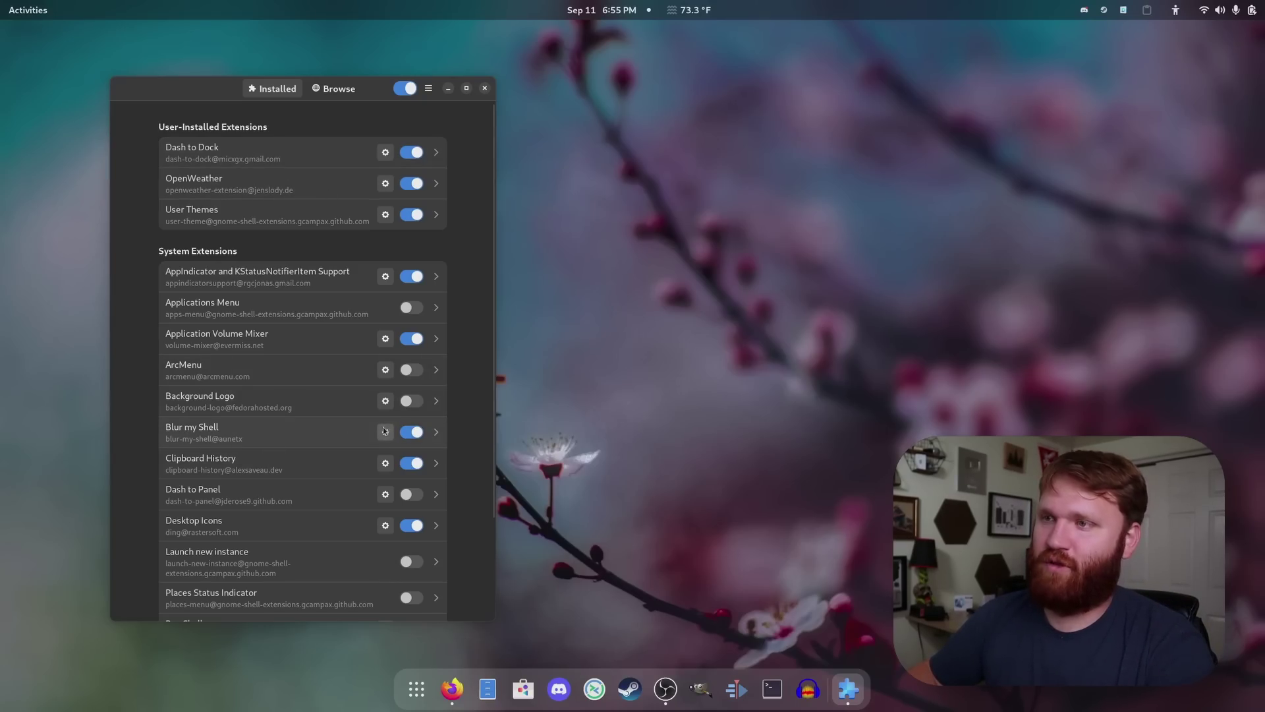
Step: Toggle Blur my Shell's Dash to Dock blur on and off, then close its preferences and Extension Manager
click(385, 431)
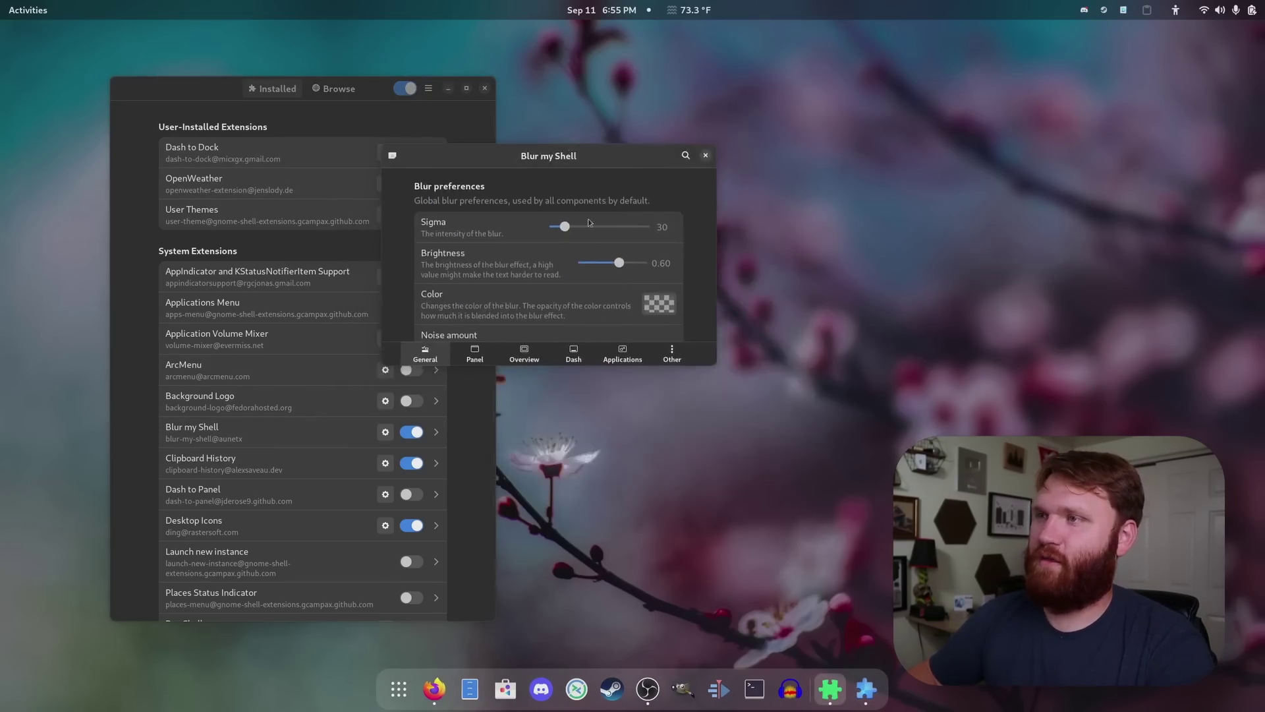
click(573, 356)
click(671, 199)
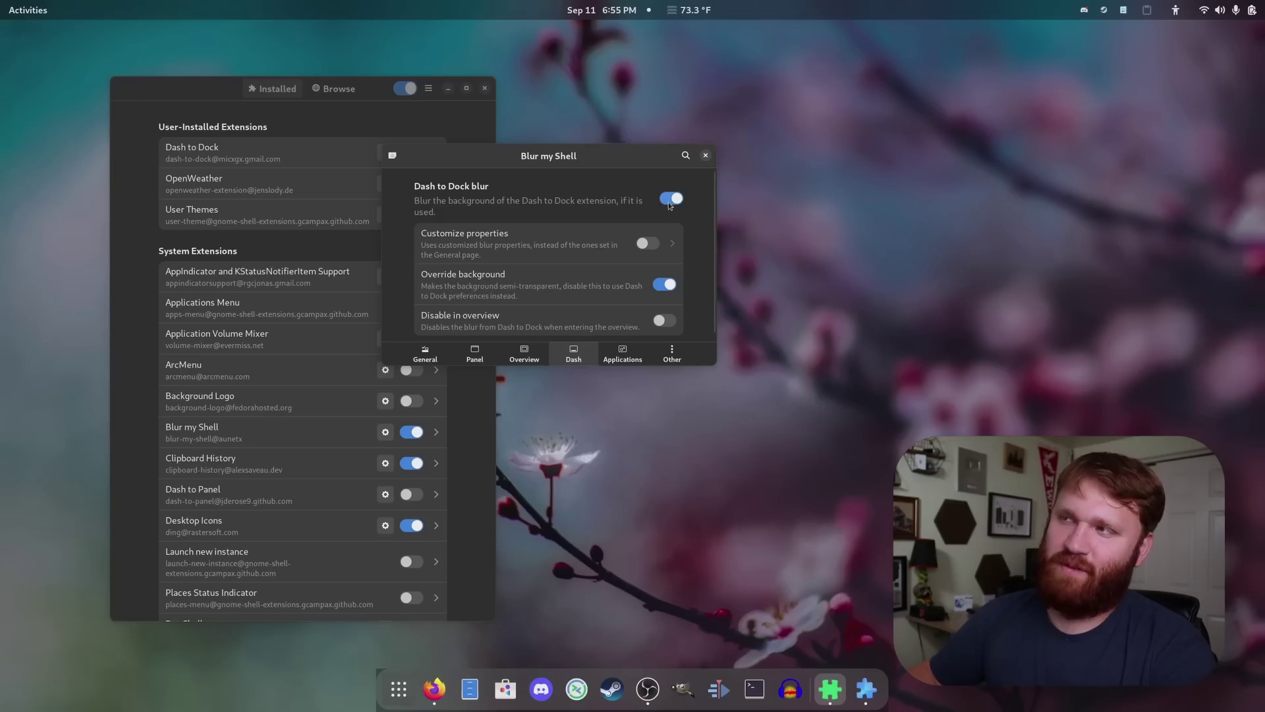
key(space)
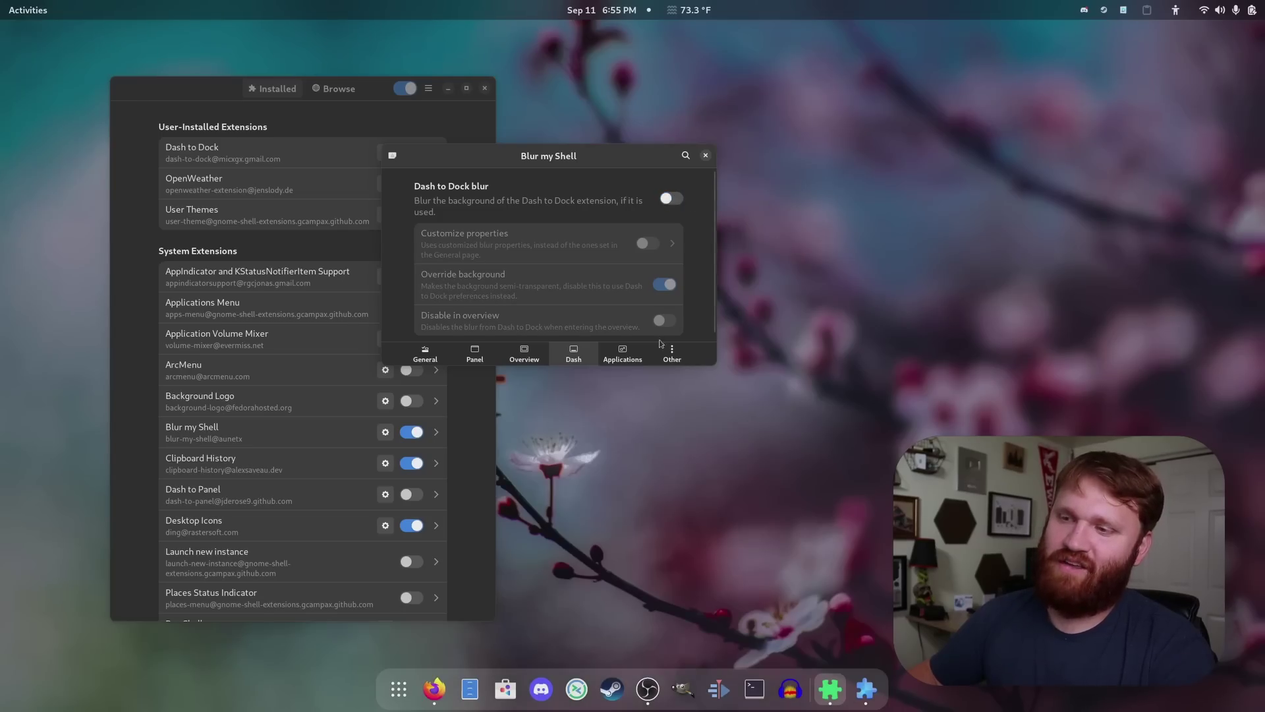
click(705, 155)
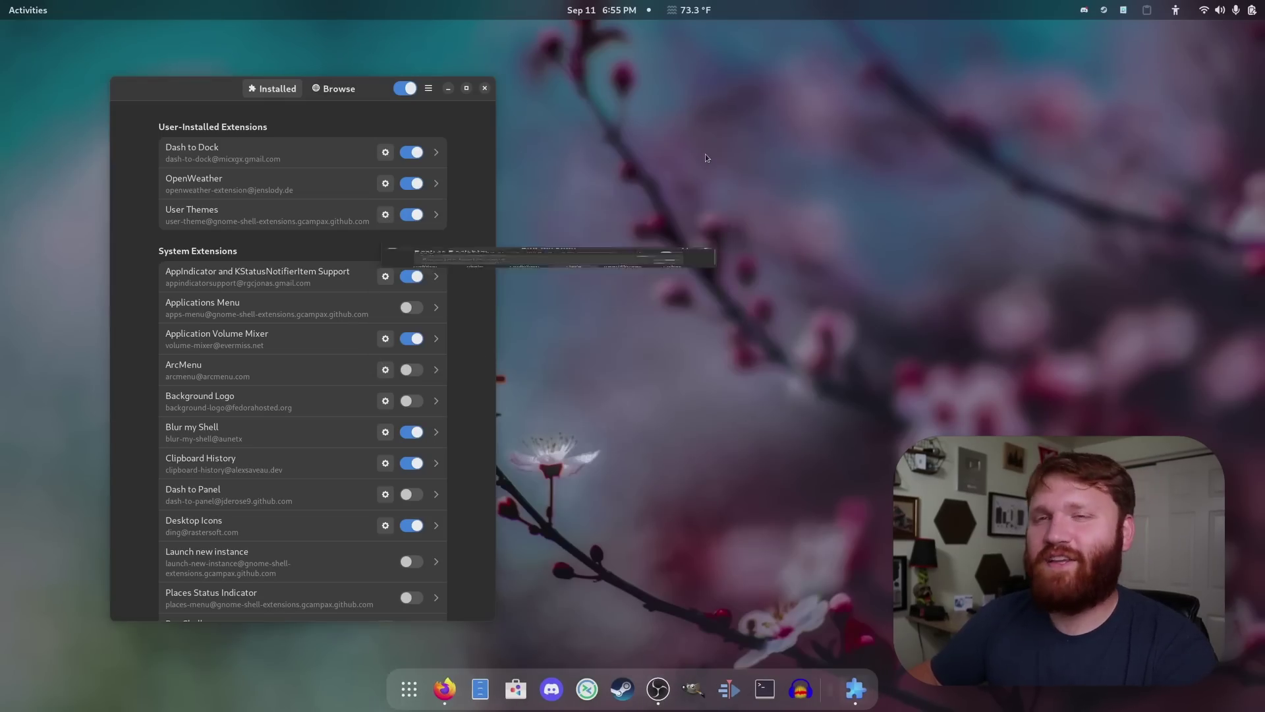
click(484, 89)
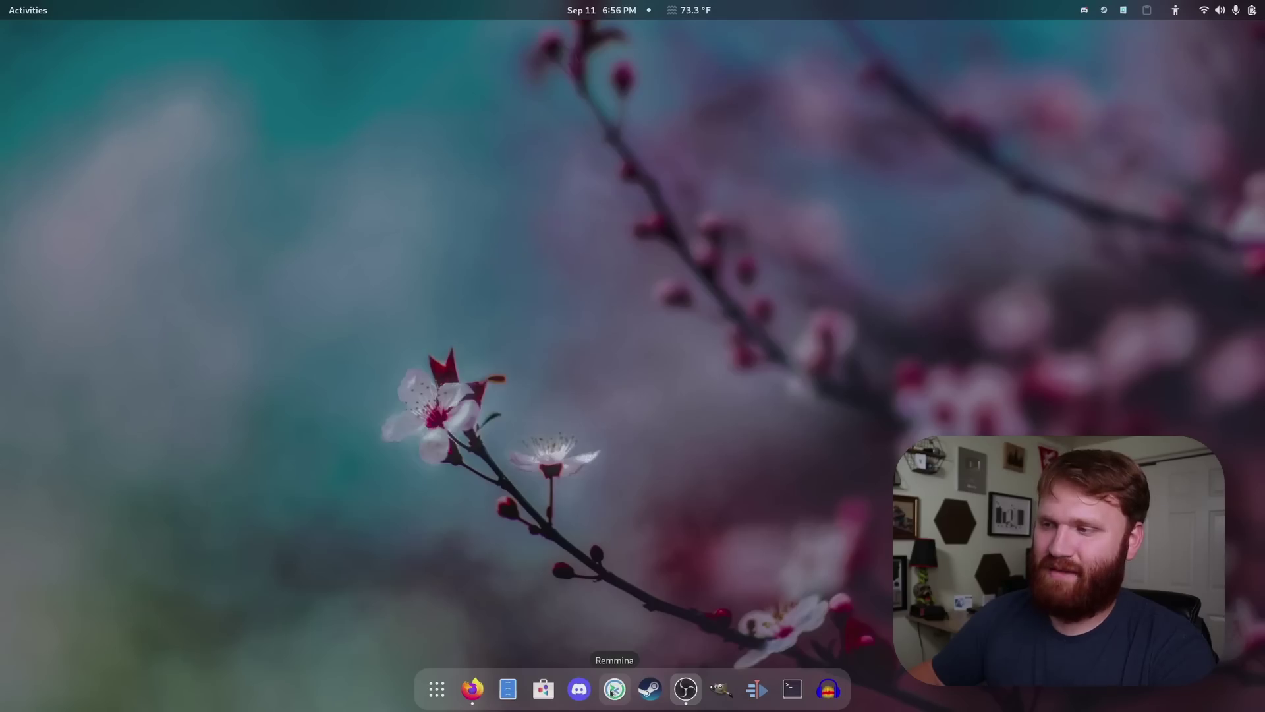
Step: Launch Remmina, move its window top-left, and connect to the saved Quick Connect RDP session
click(605, 659)
drag(616, 266, 290, 105)
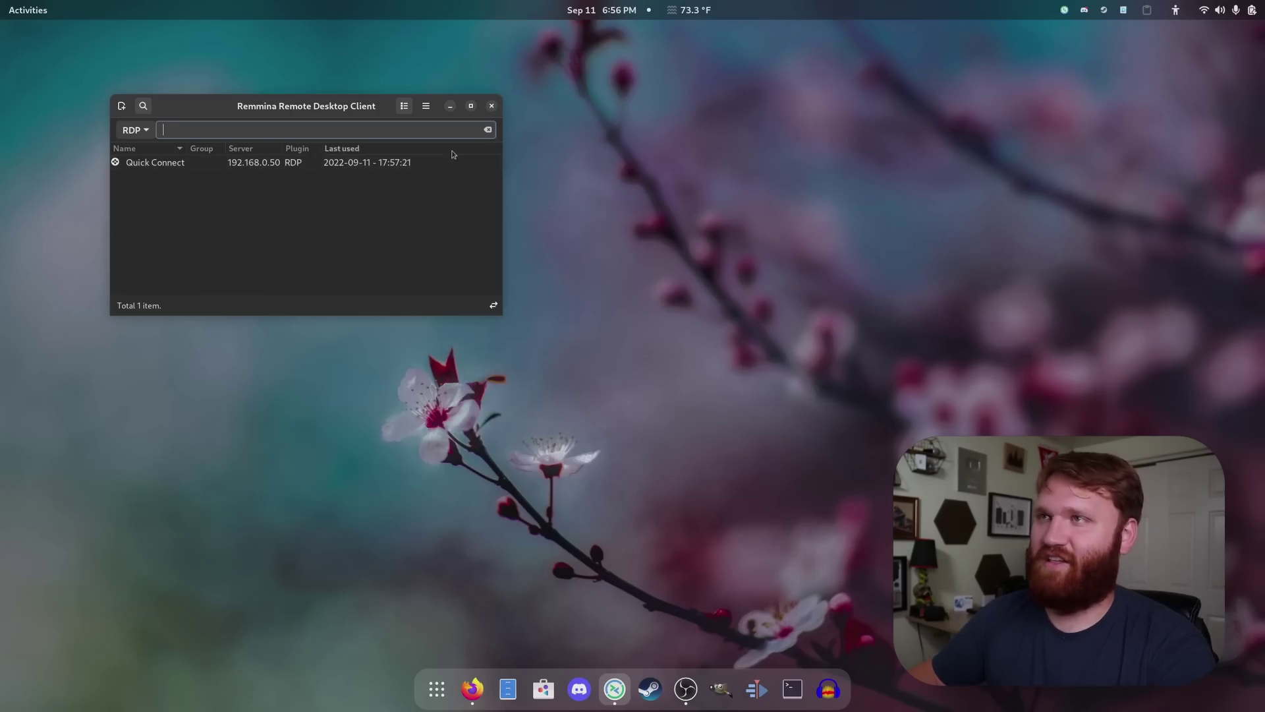
double_click(151, 163)
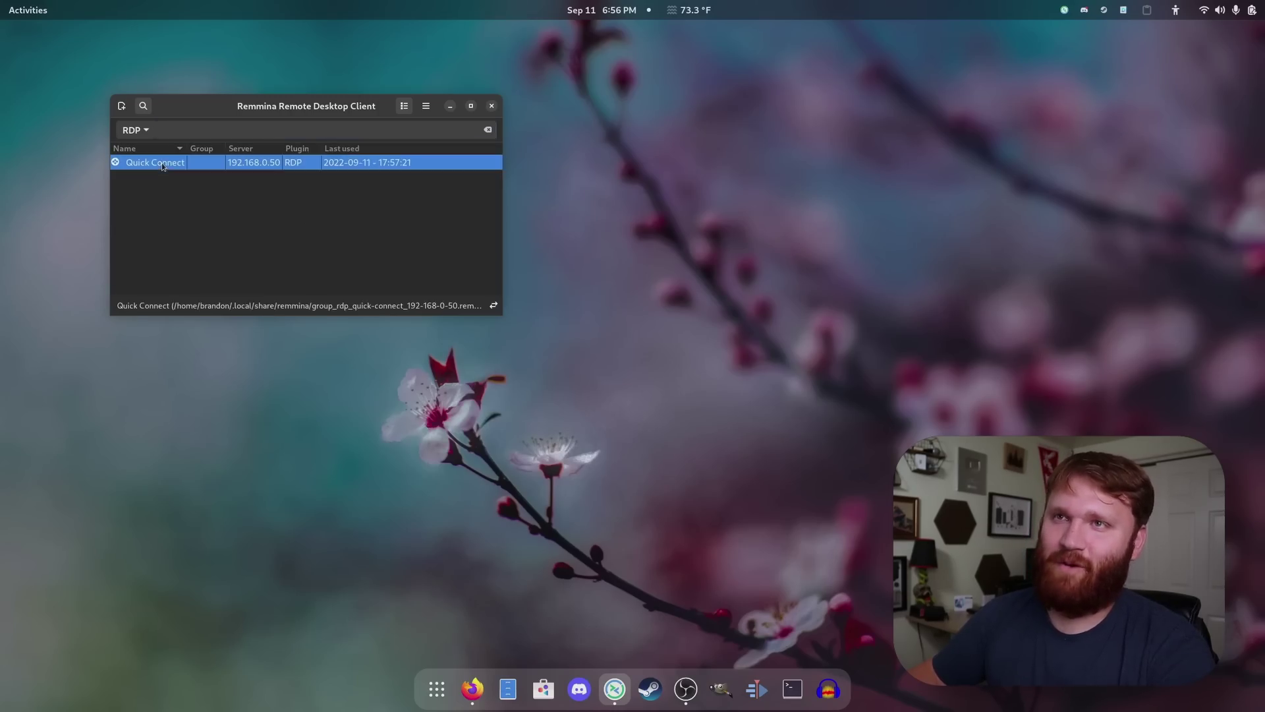
Step: Move the remote session window up-left and open DaVinci Resolve on the remote Windows machine
drag(564, 126, 332, 86)
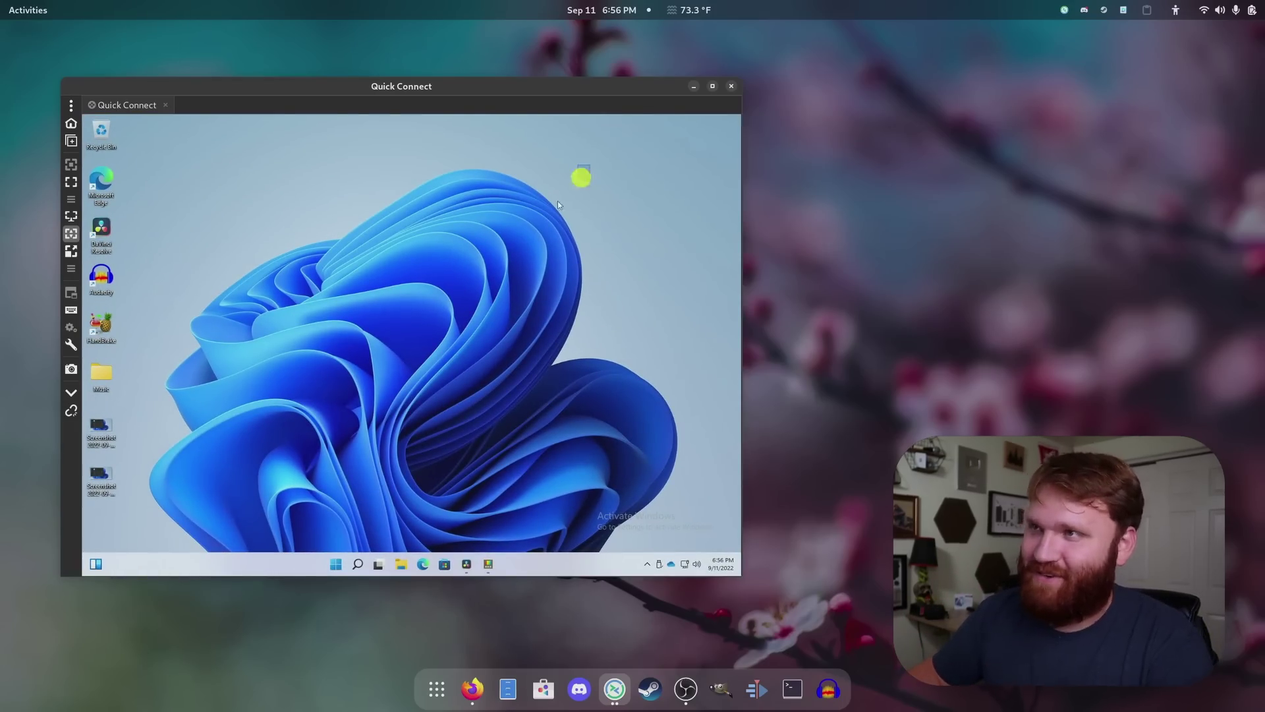
drag(581, 177, 511, 225)
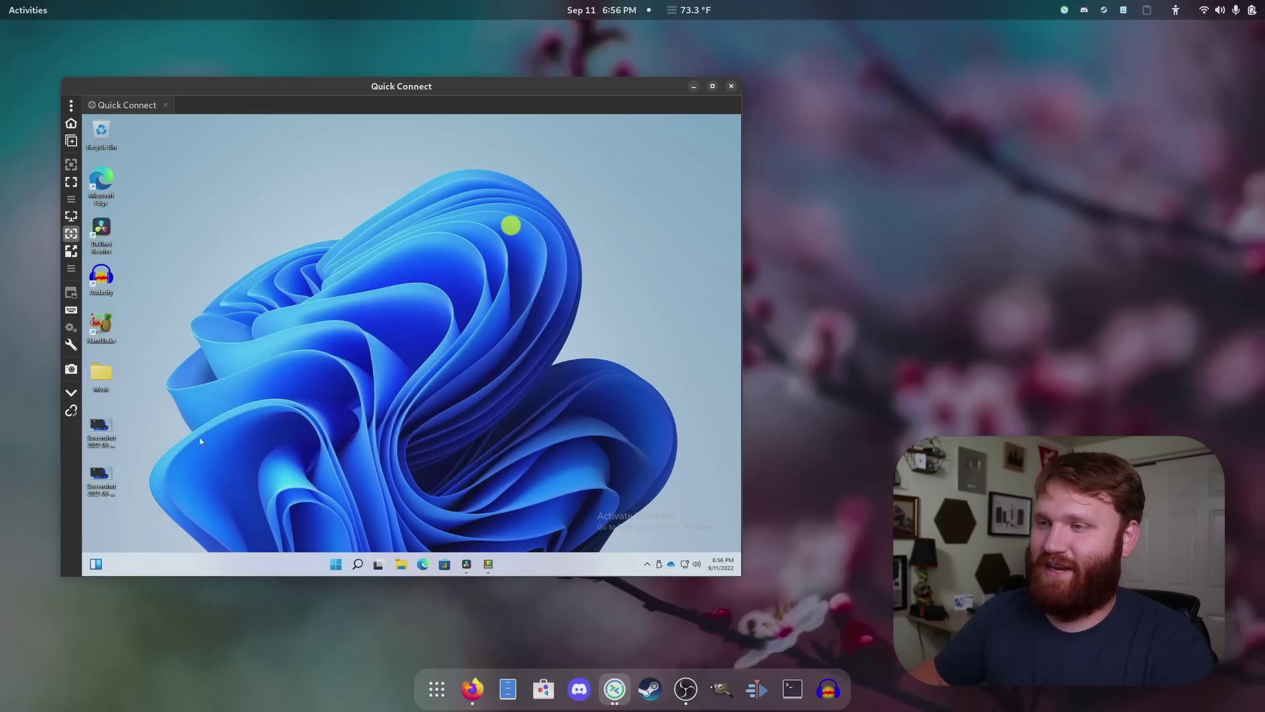
click(468, 564)
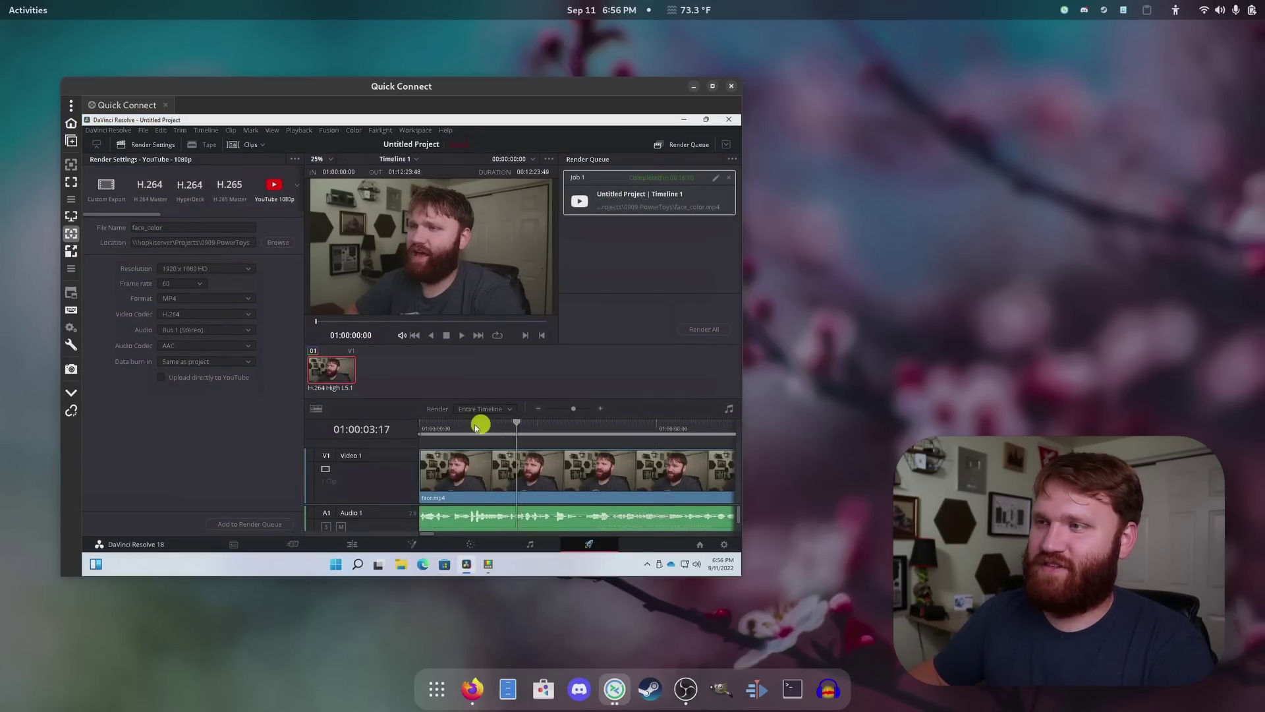
Step: Scrub the Edit page timeline between 01:00:01:44 and 01:00:09:46, then minimize Resolve
drag(478, 424, 471, 423)
click(352, 544)
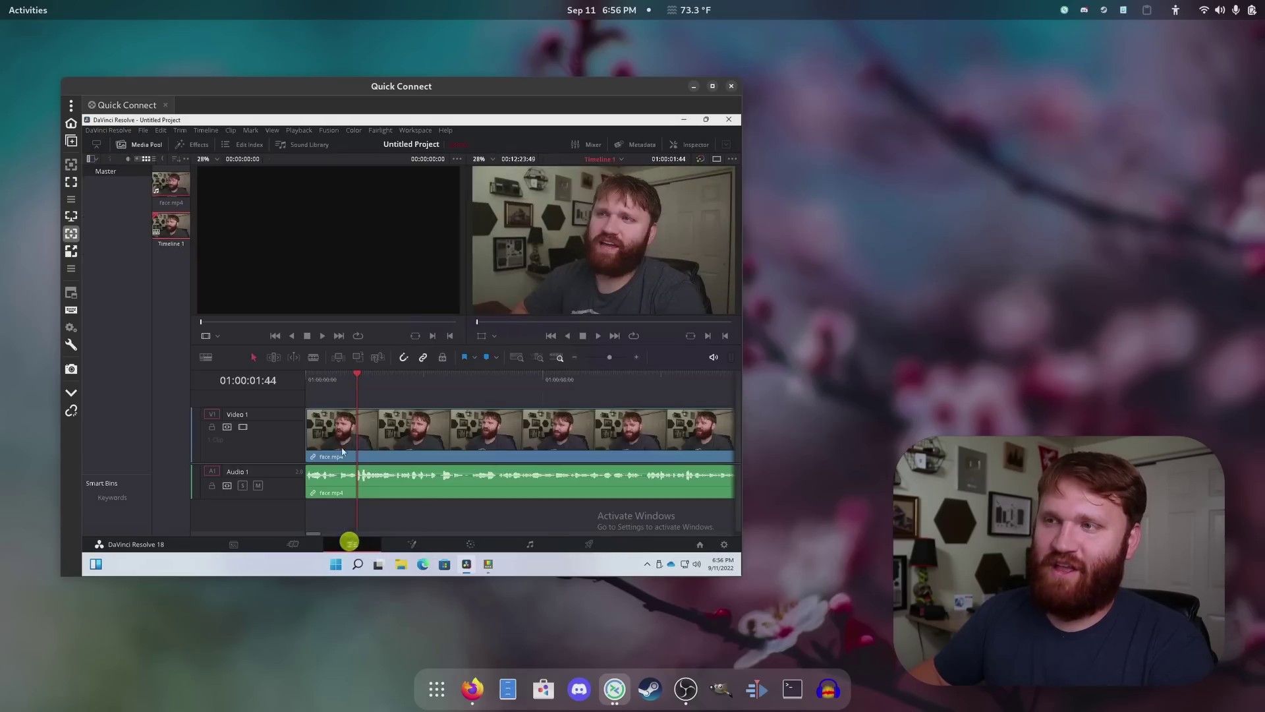
drag(596, 380, 595, 379)
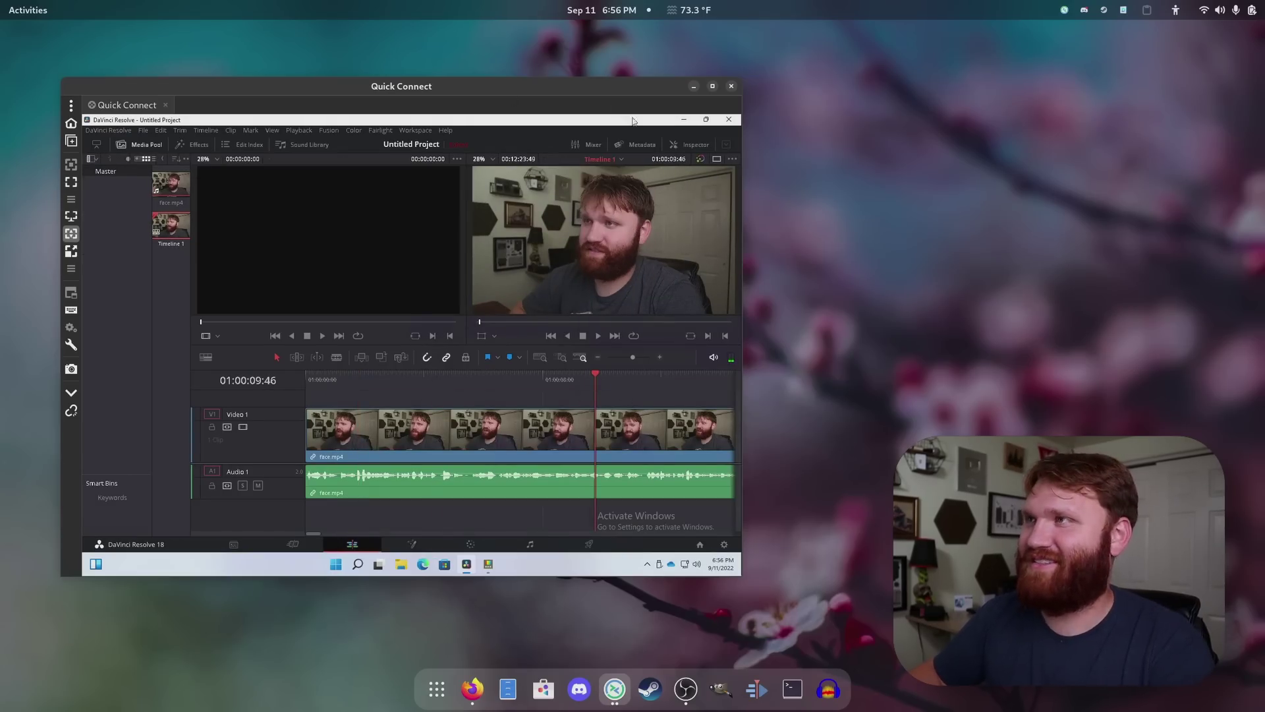
click(683, 120)
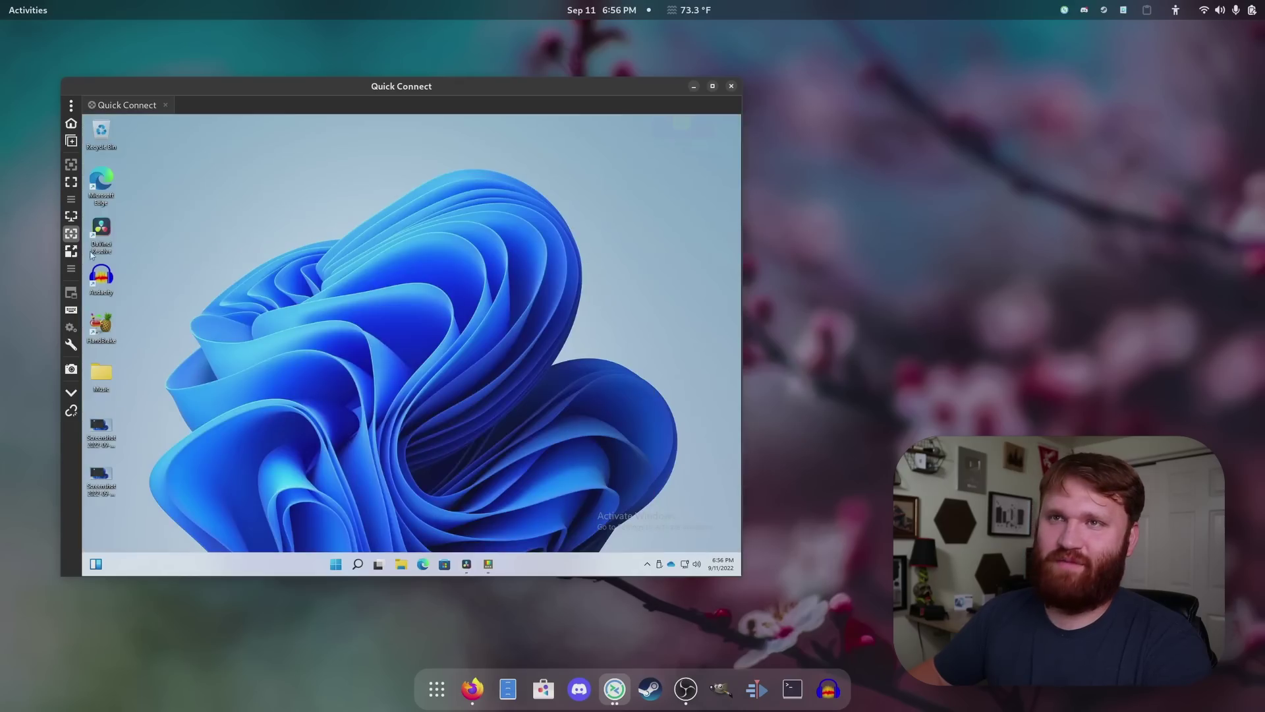
Step: Open File Explorer in the fullscreen remote Windows session, move it aside, then exit fullscreen
click(70, 184)
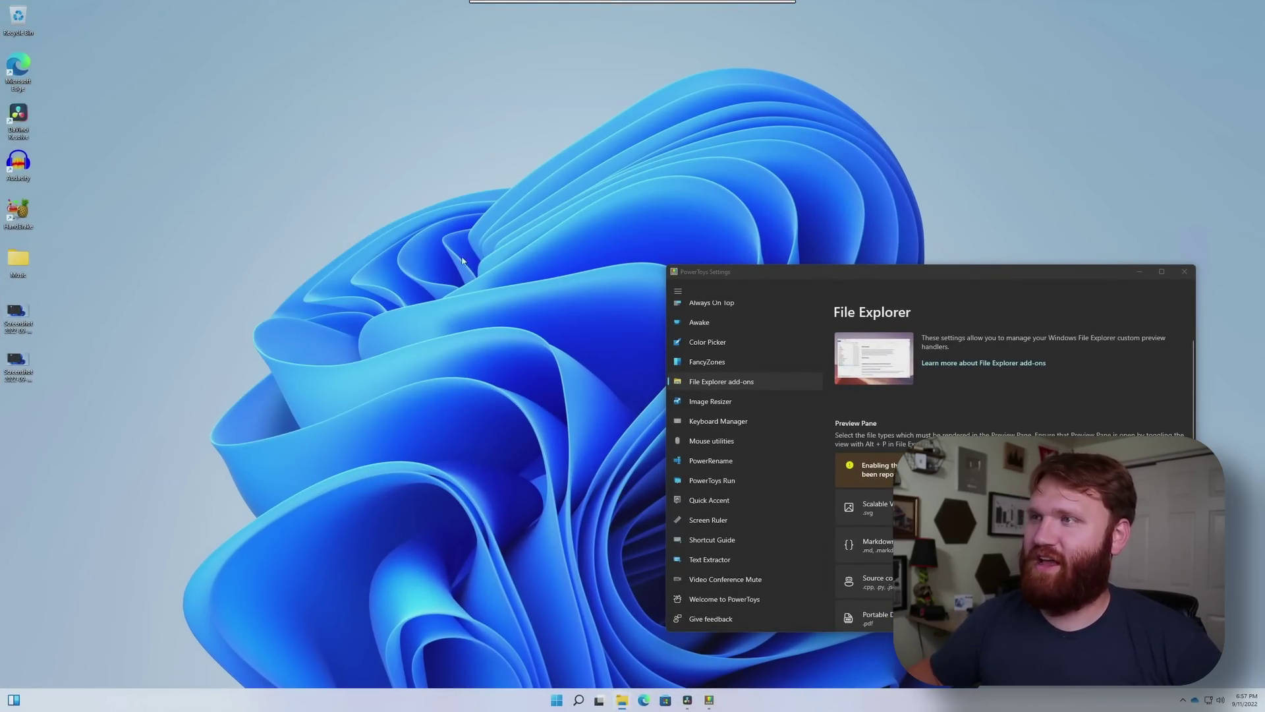
key(super+e)
drag(517, 197, 282, 85)
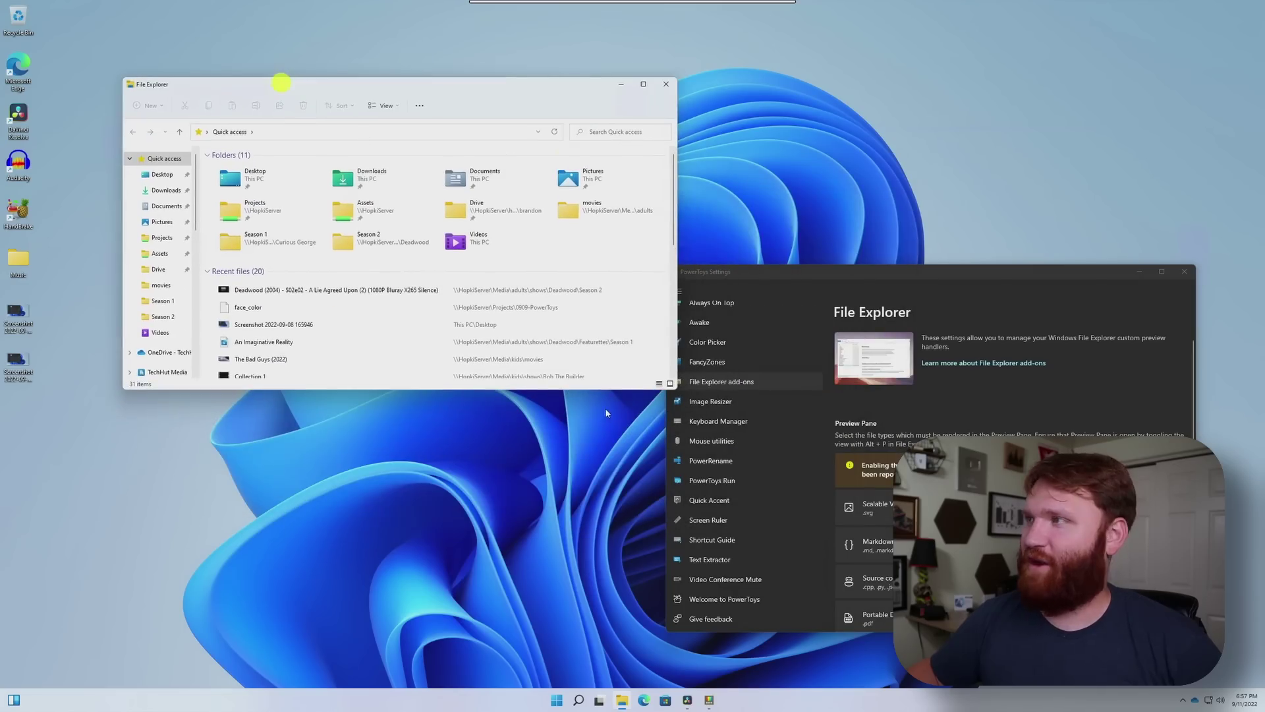
mouse_move(696, 3)
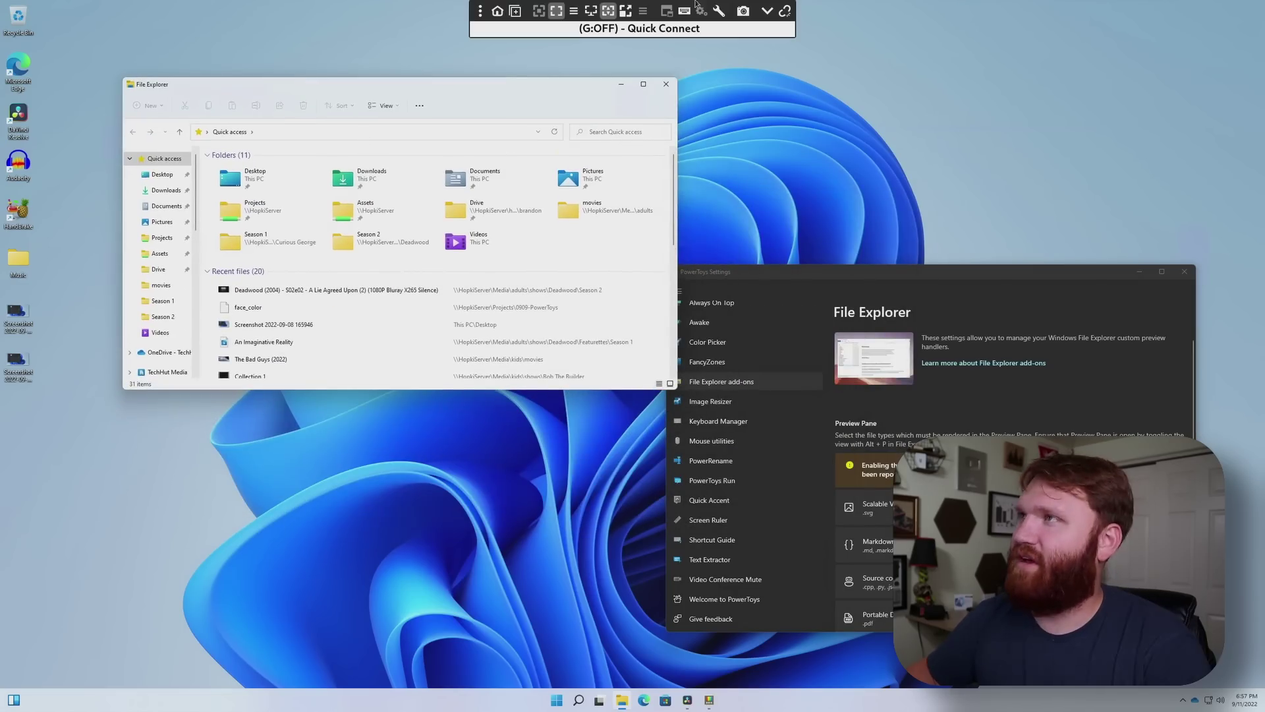
click(554, 13)
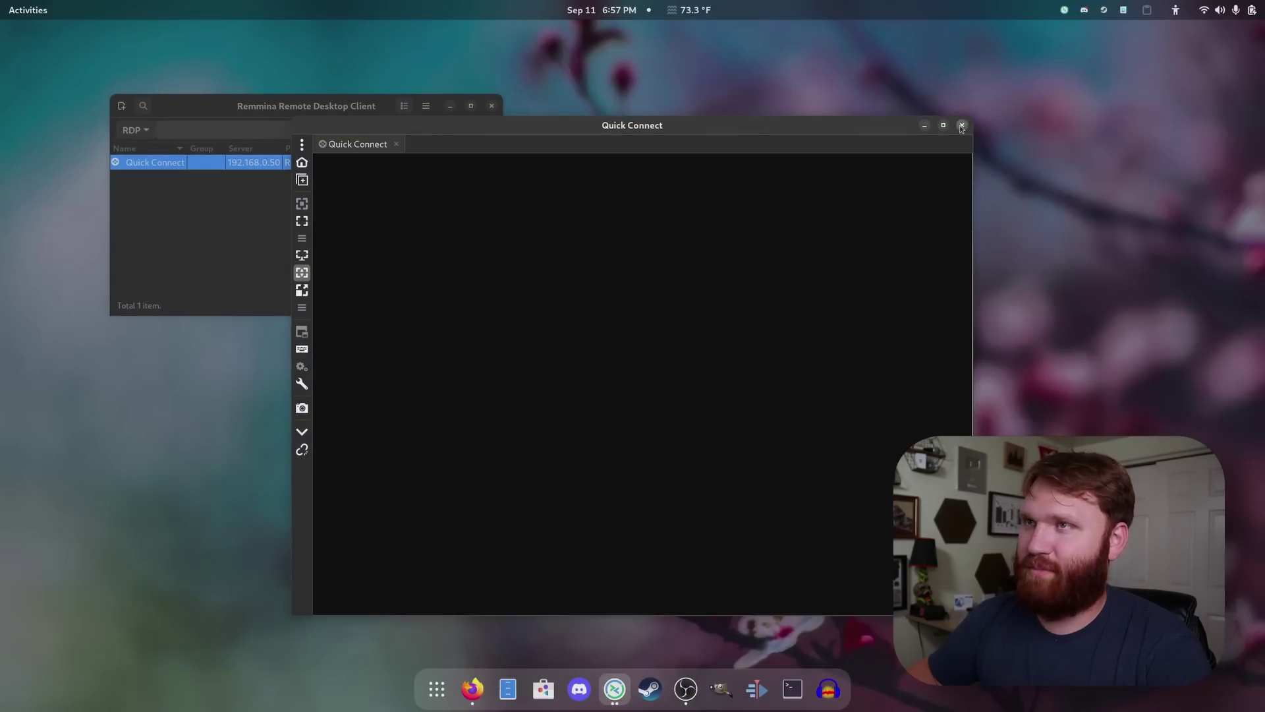
Step: Close Remmina, make the Steam window taller and switch it to the game library
click(961, 125)
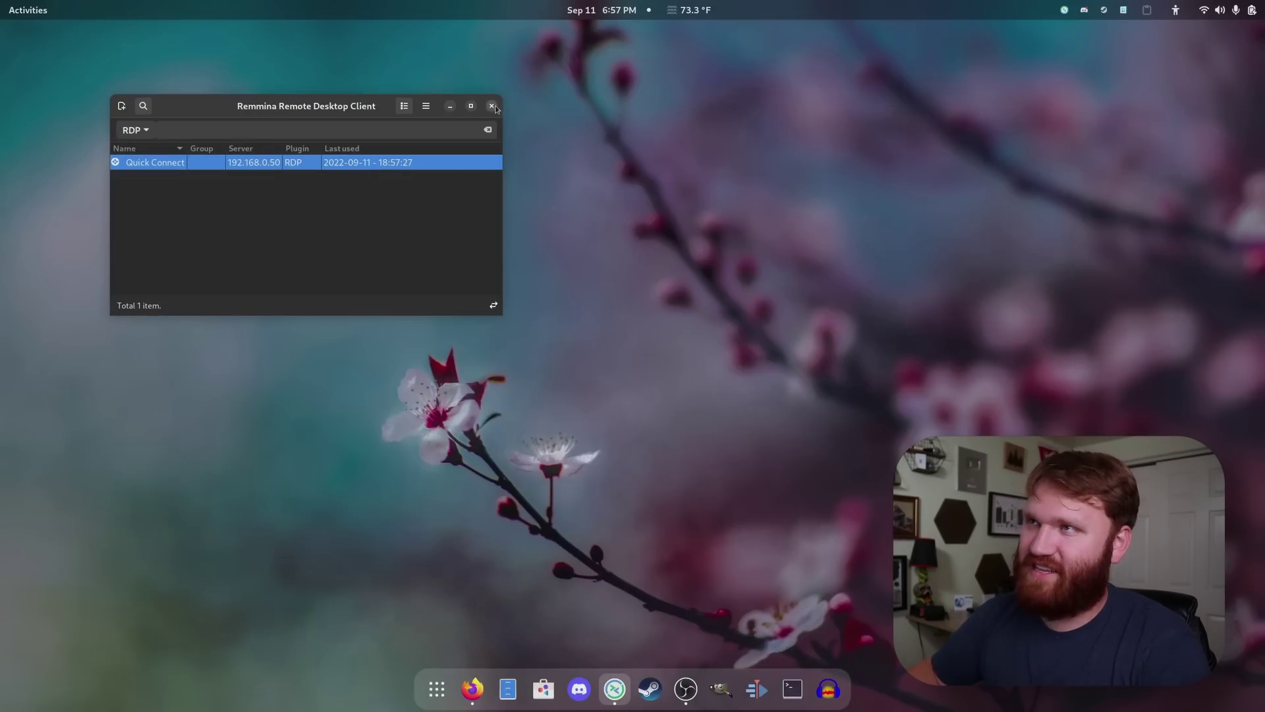
click(492, 106)
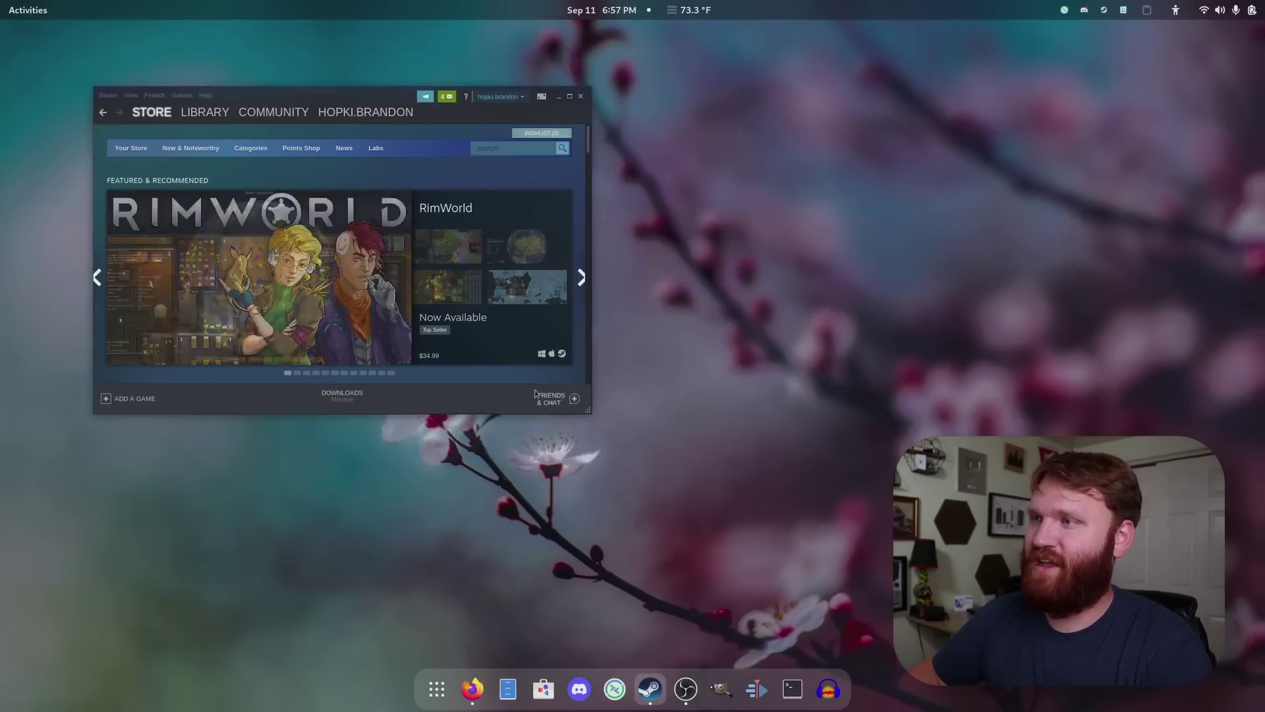
drag(585, 409, 586, 560)
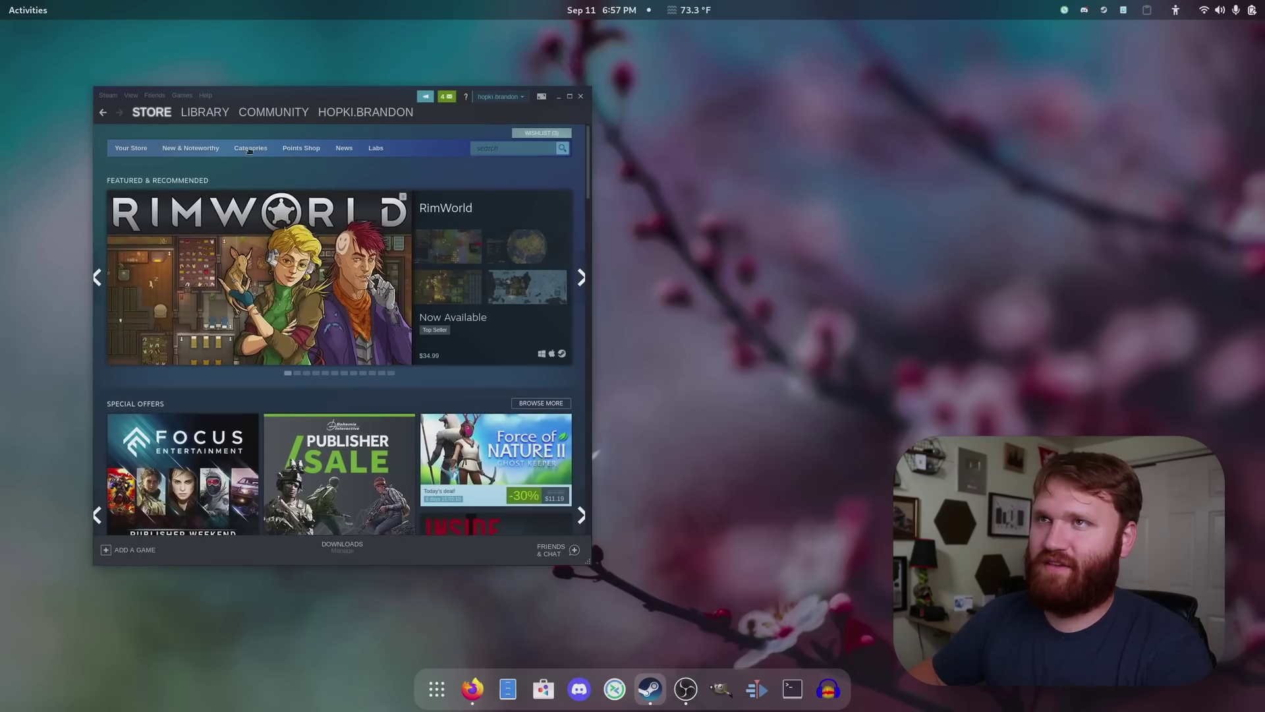
mouse_move(155, 113)
click(205, 112)
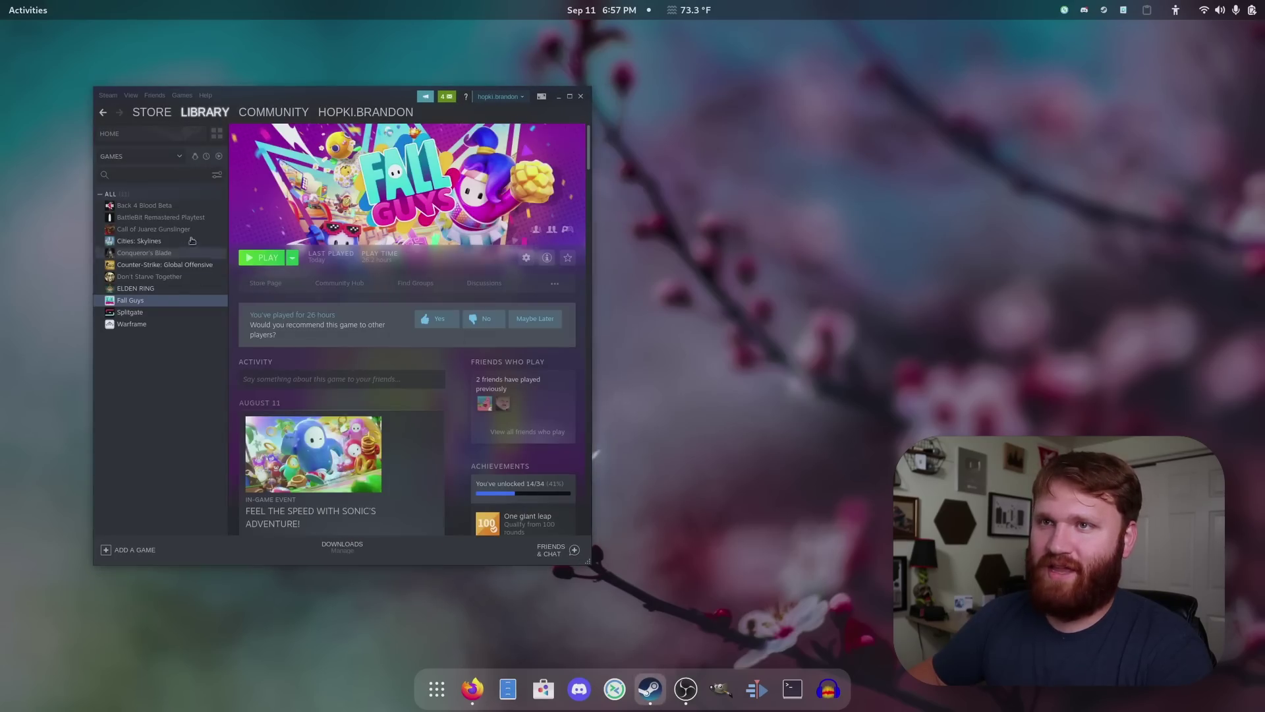
Step: Launch ProtonUp-Qt via an activities search for 'pro' and inspect GE-Proton7-24 and GE-Proton7-33
click(26, 10)
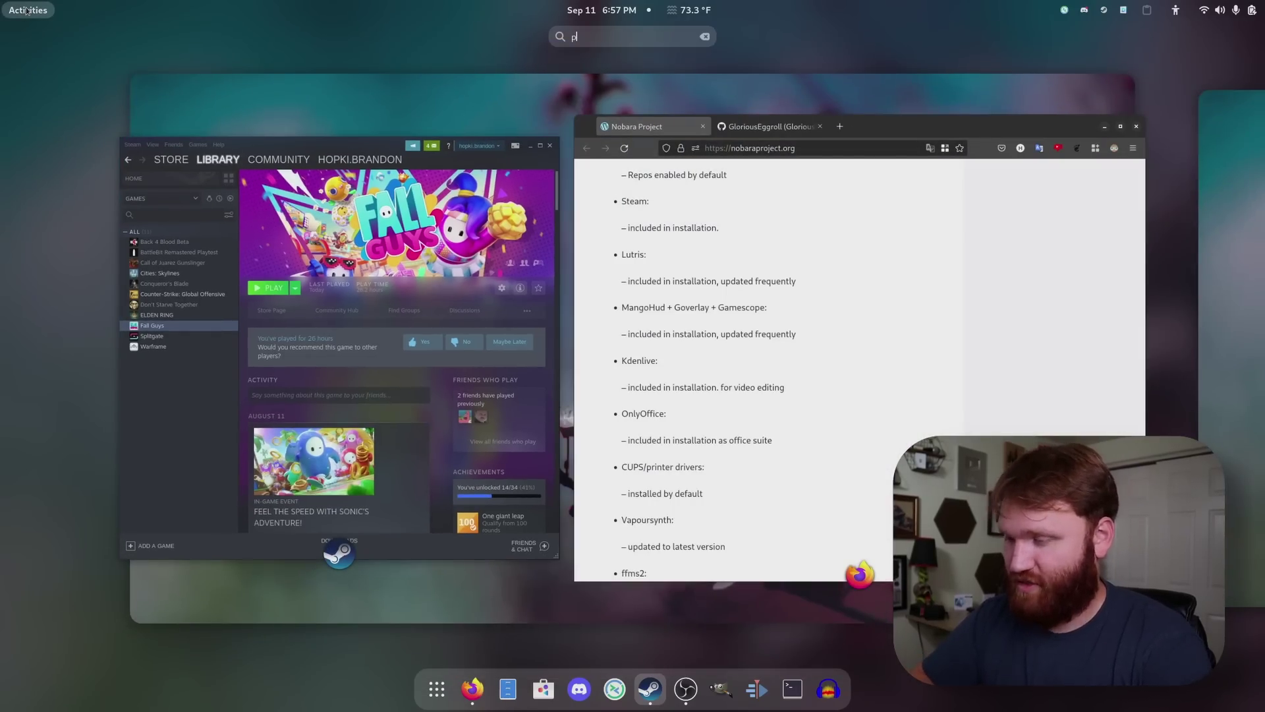
text(pro)
key(Right)
key(Right)
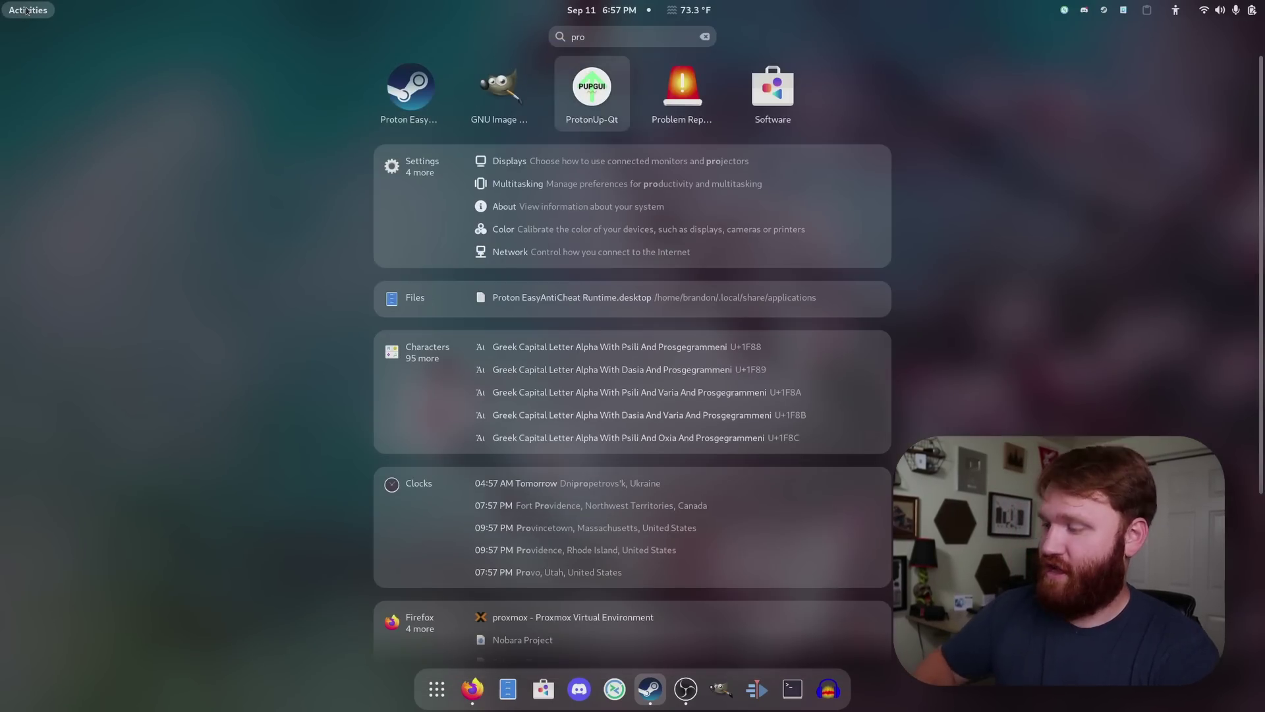
key(Return)
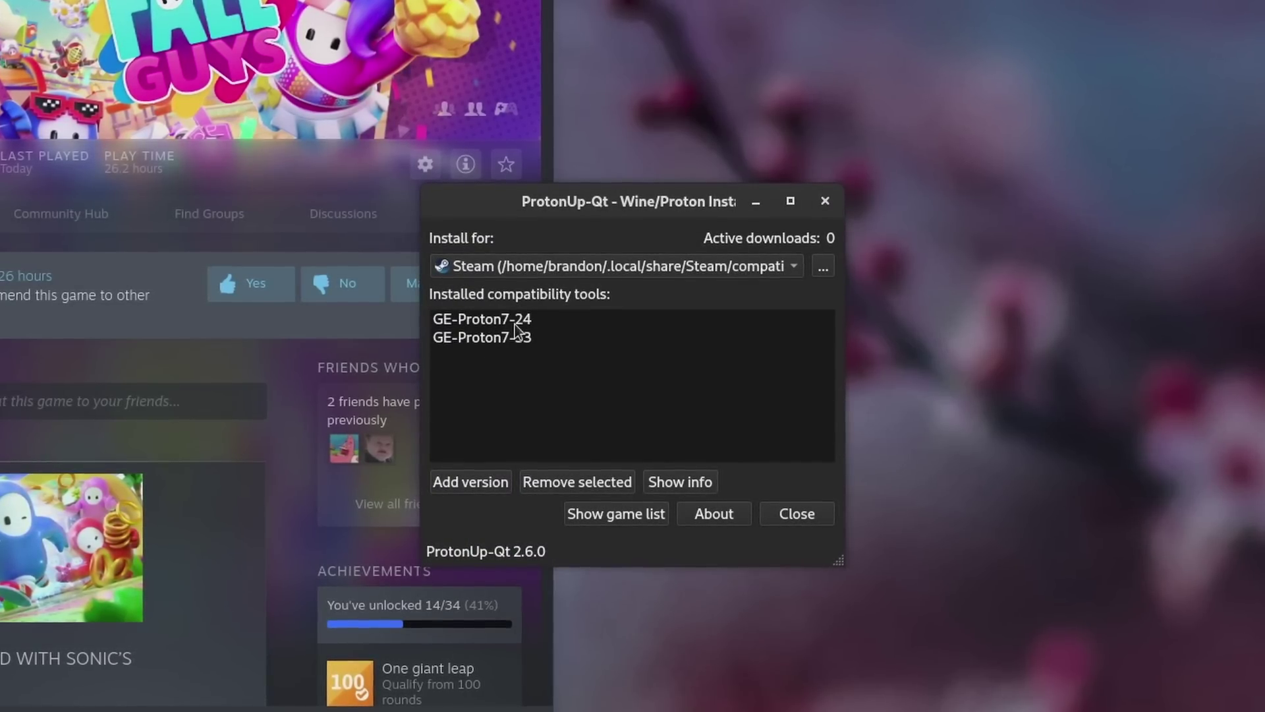
click(449, 316)
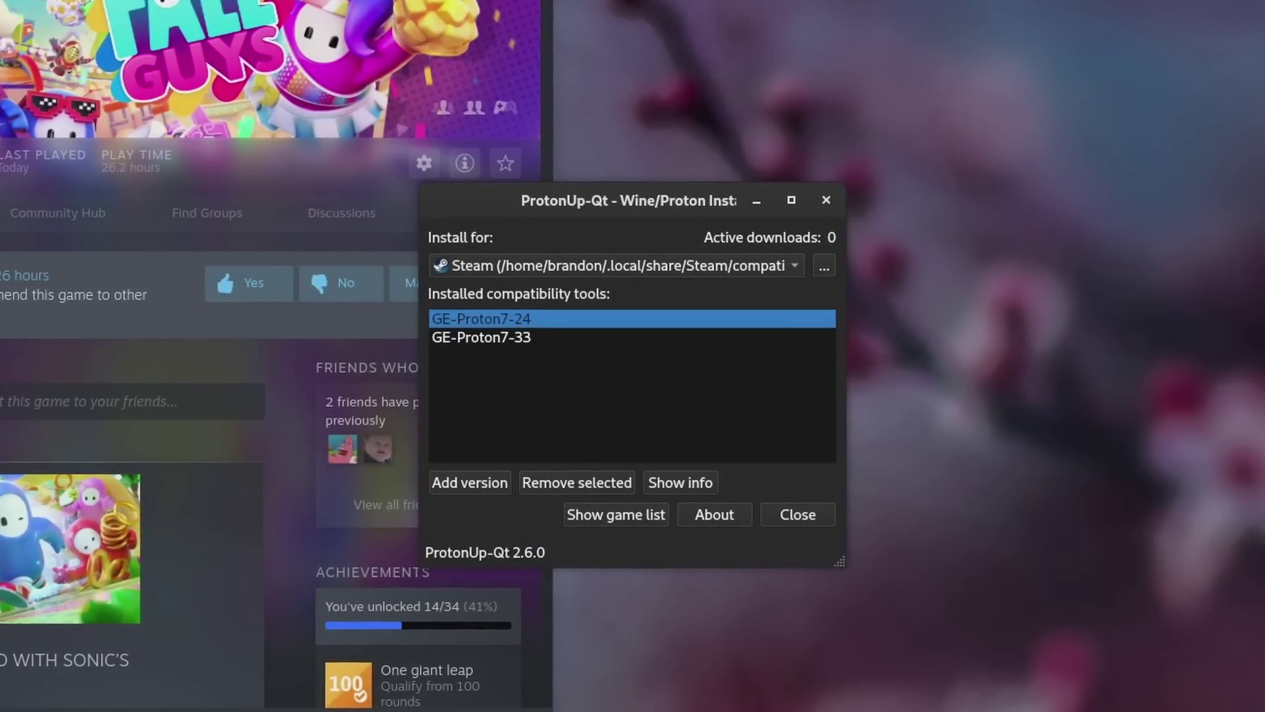
click(511, 339)
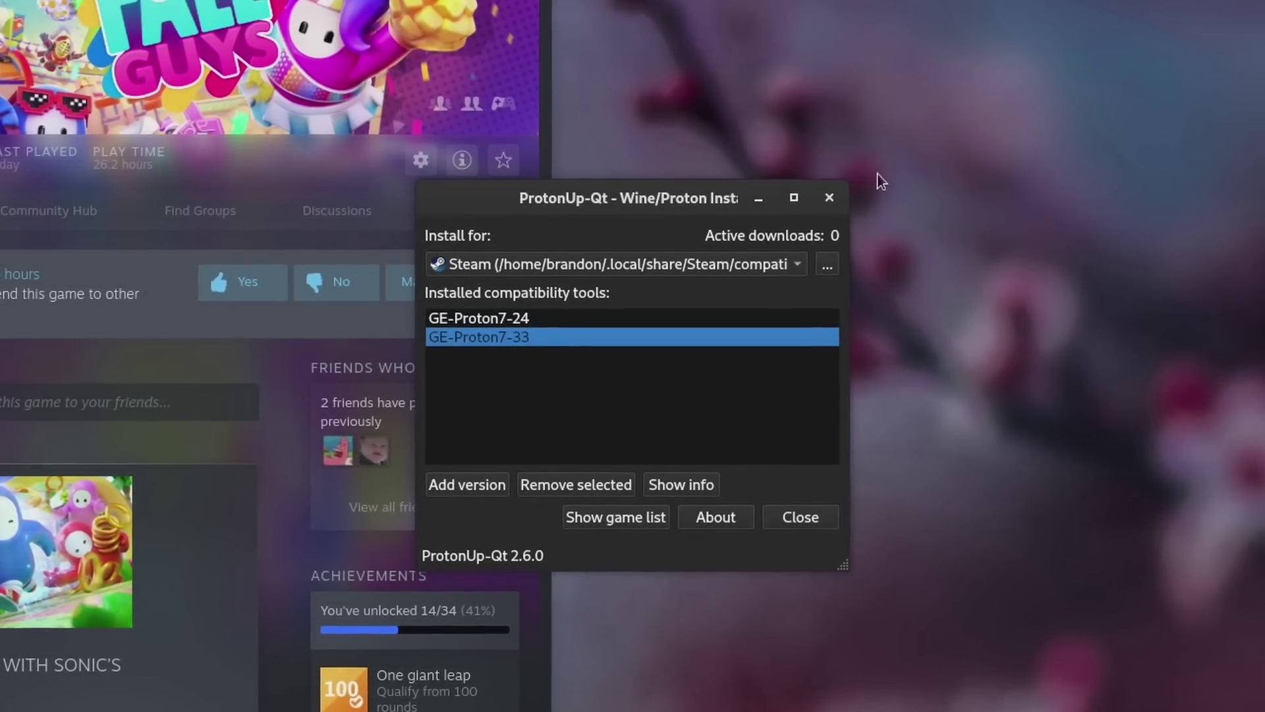
Step: Close ProtonUp-Qt and launch ELDEN RING from the Steam library
click(828, 197)
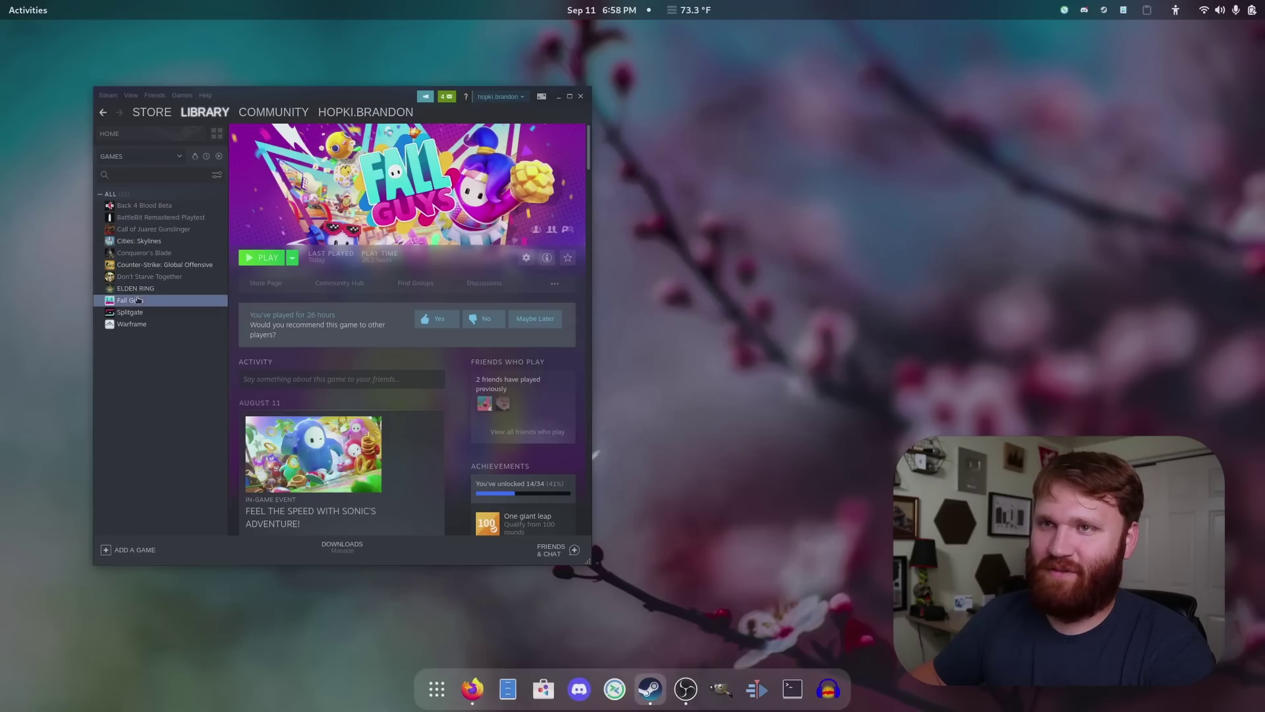
click(135, 289)
click(264, 258)
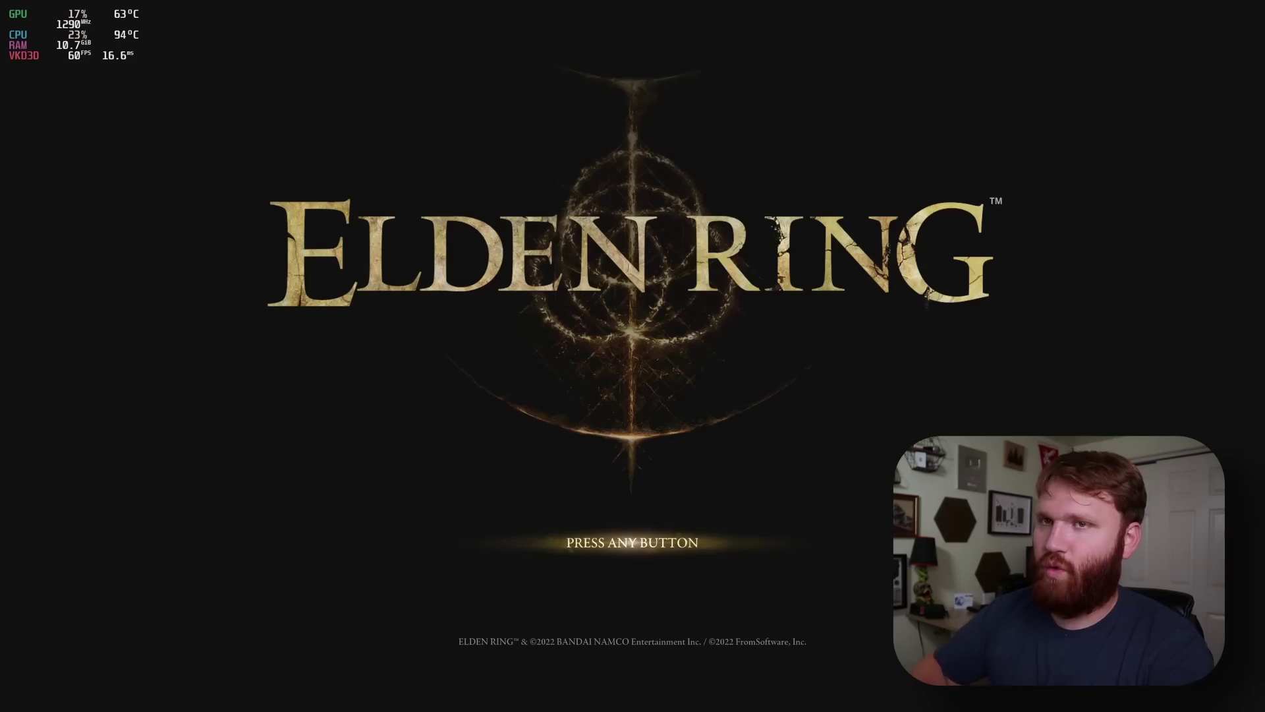
Step: Browse Elden Ring's sound, display and graphics settings, then load the saved game
key(Return)
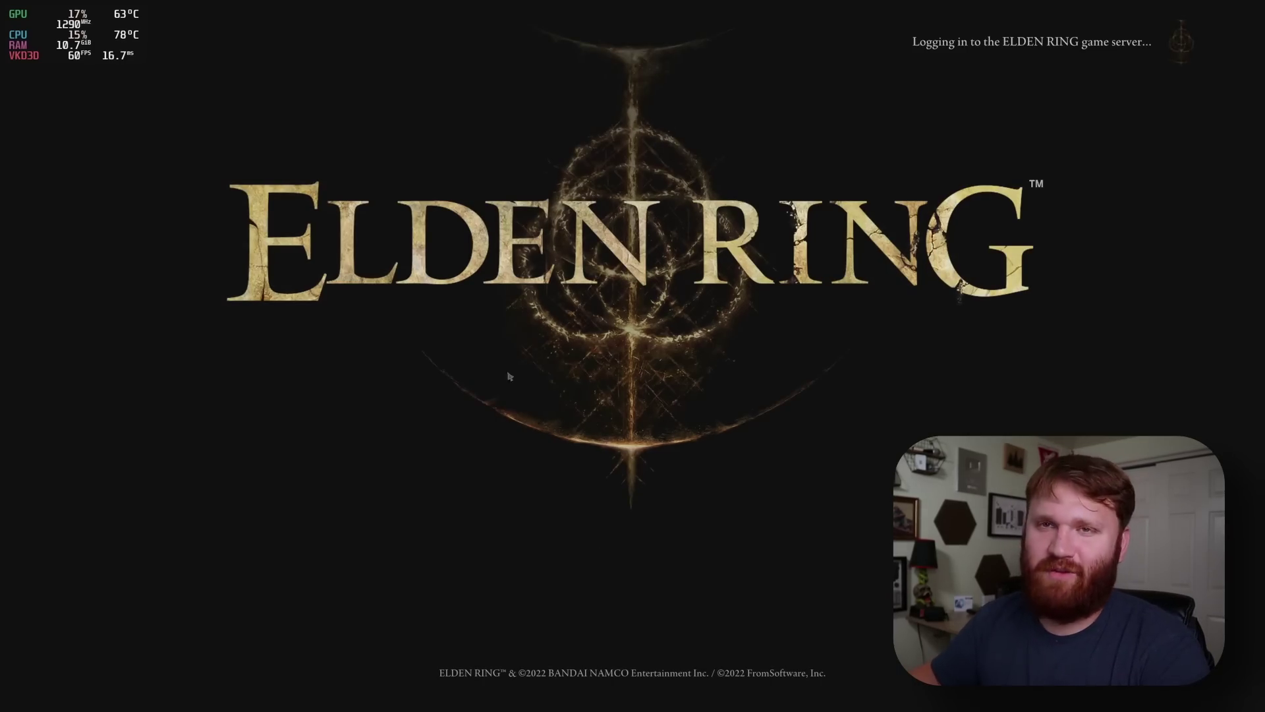
key(Down)
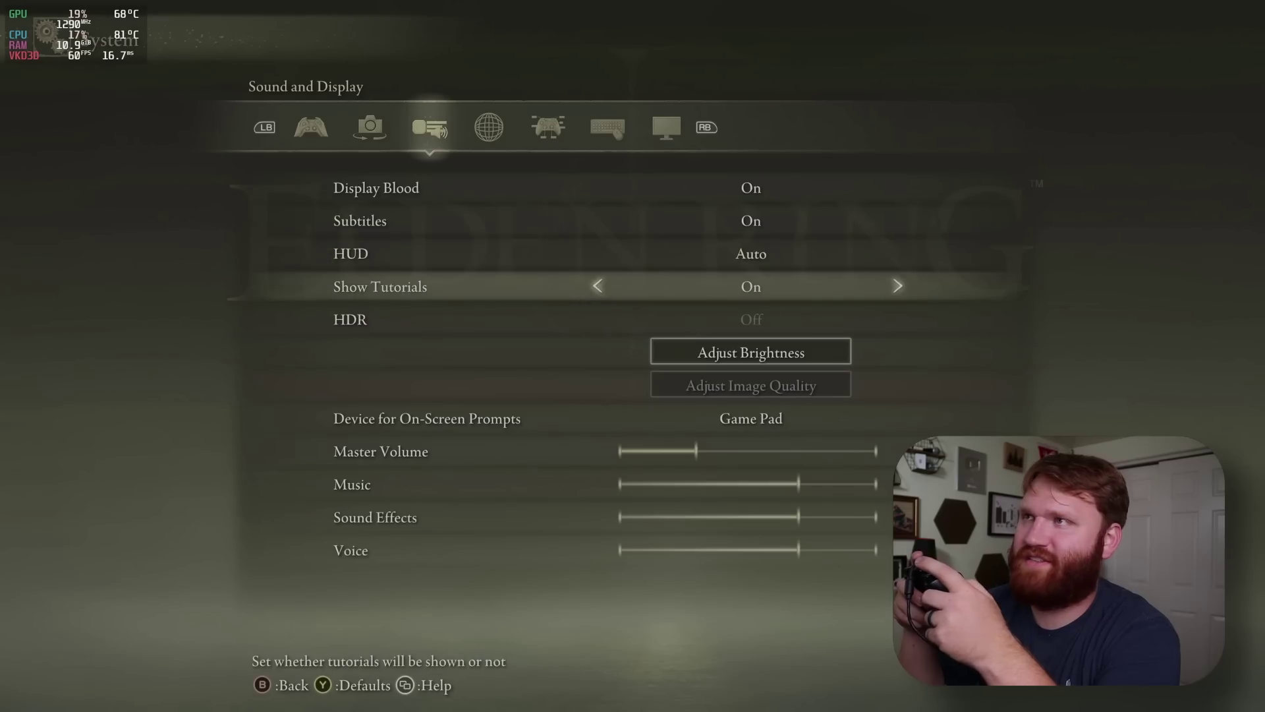
key(Up)
key(Up)
key(e)
key(e)
key(e)
key(q)
key(e)
key(e)
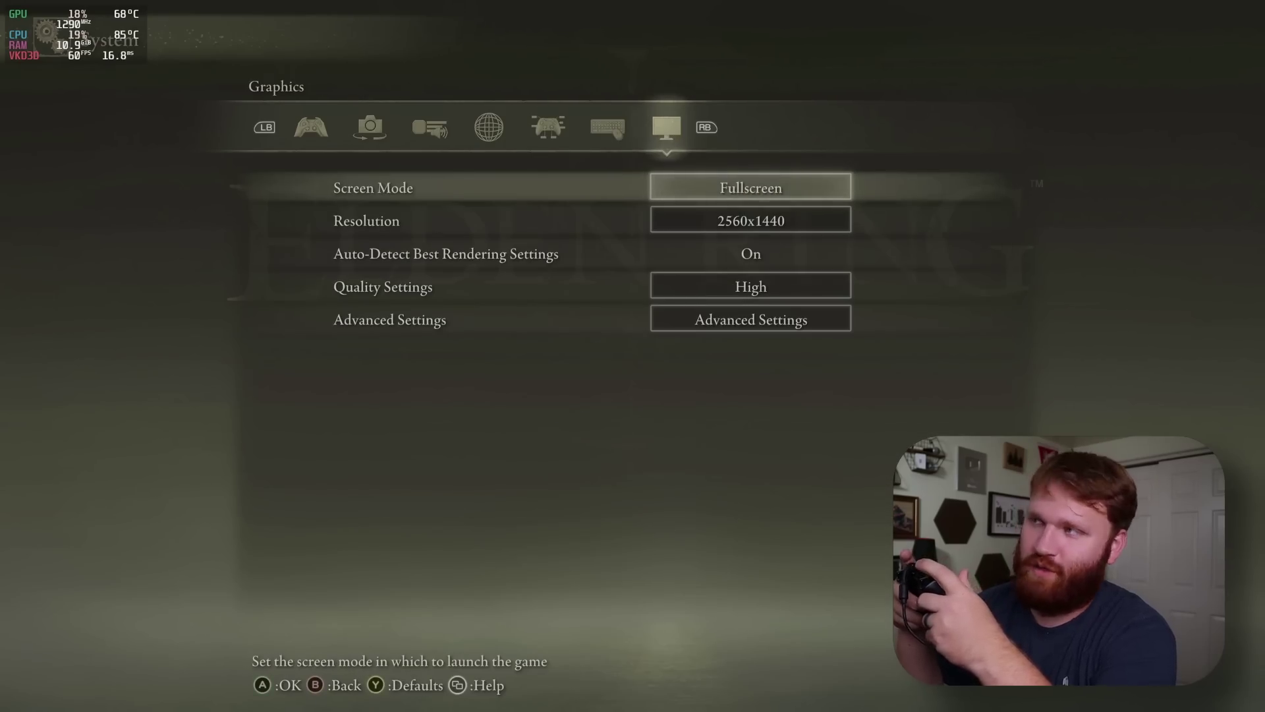
key(Escape)
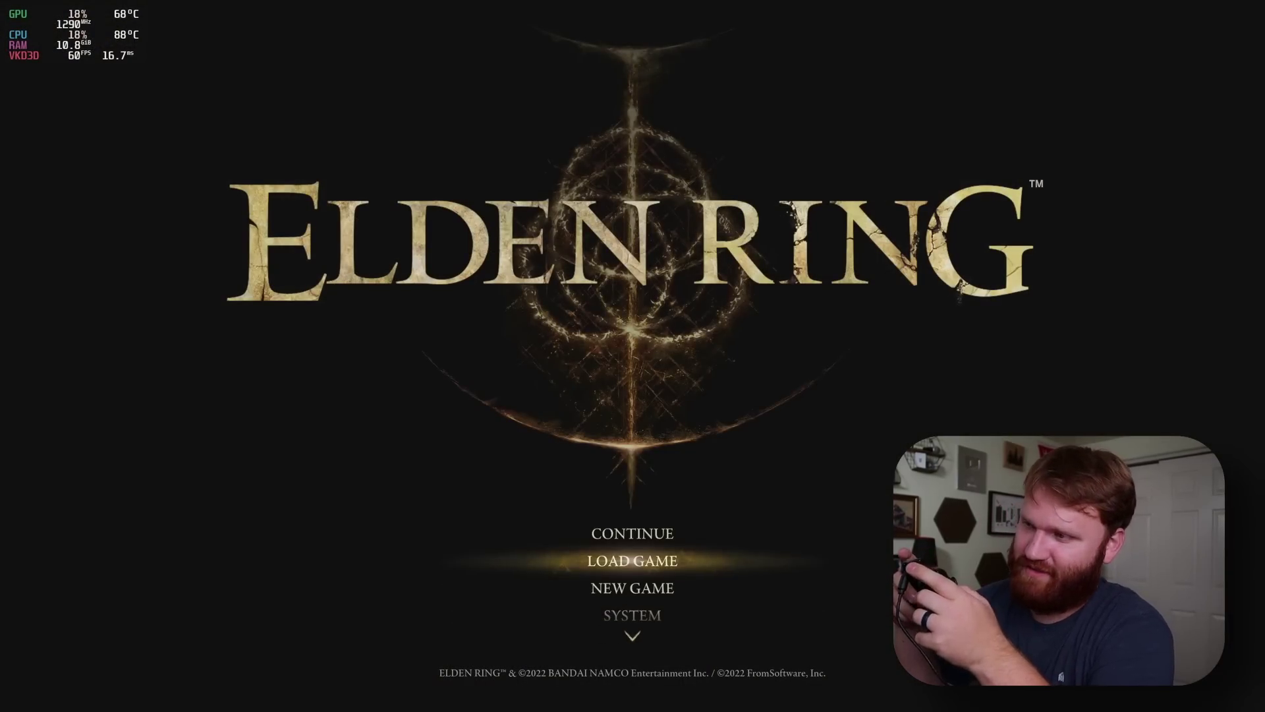
key(Return)
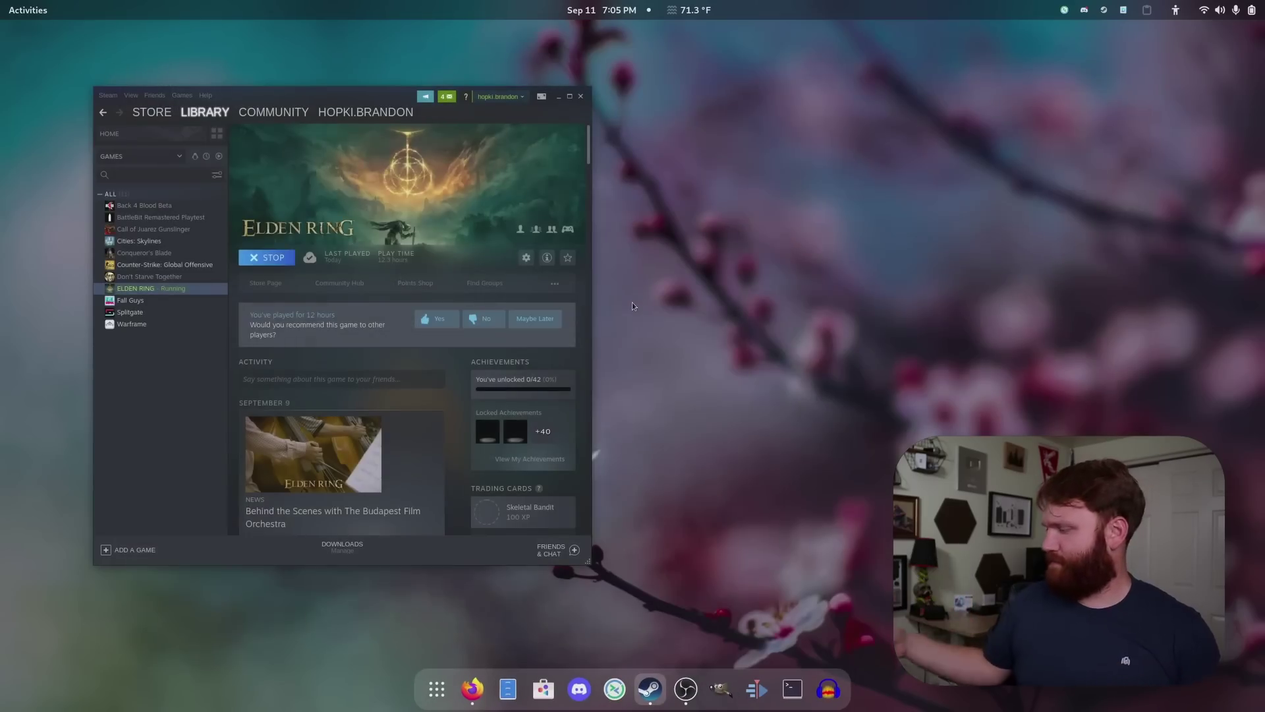
Step: Stop ELDEN RING and launch Fall Guys from the Steam library
click(266, 257)
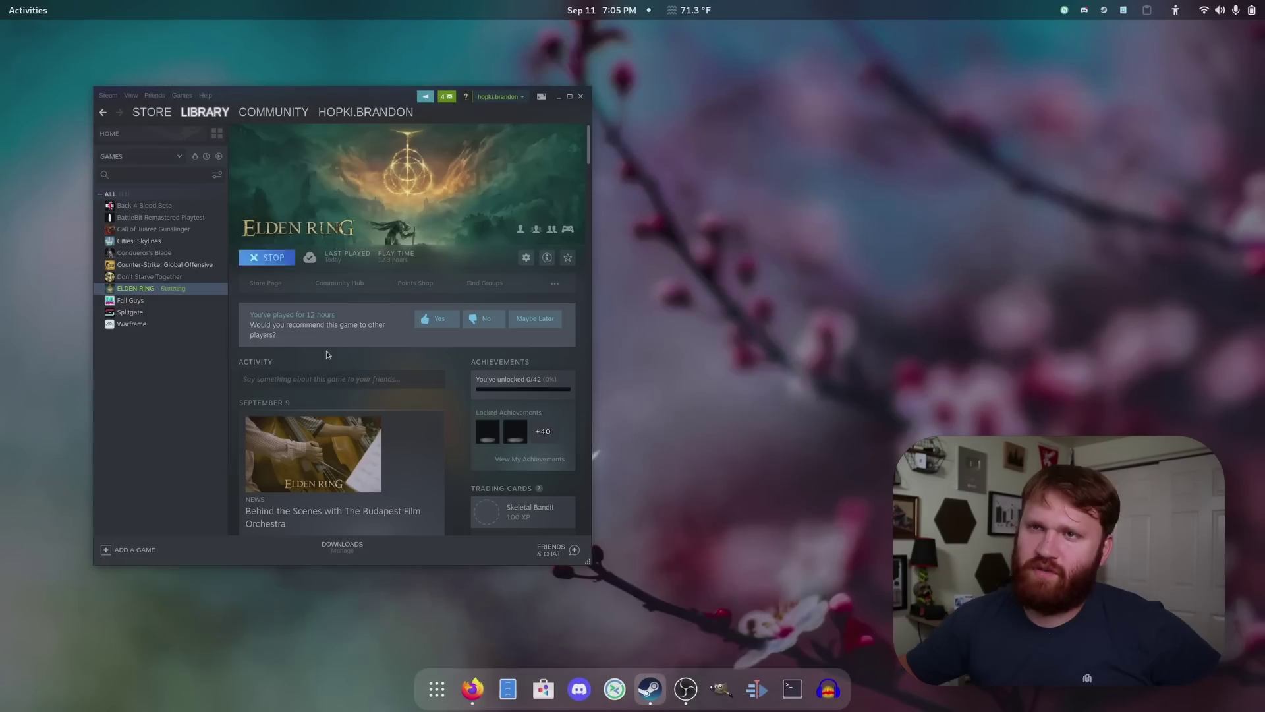
click(131, 301)
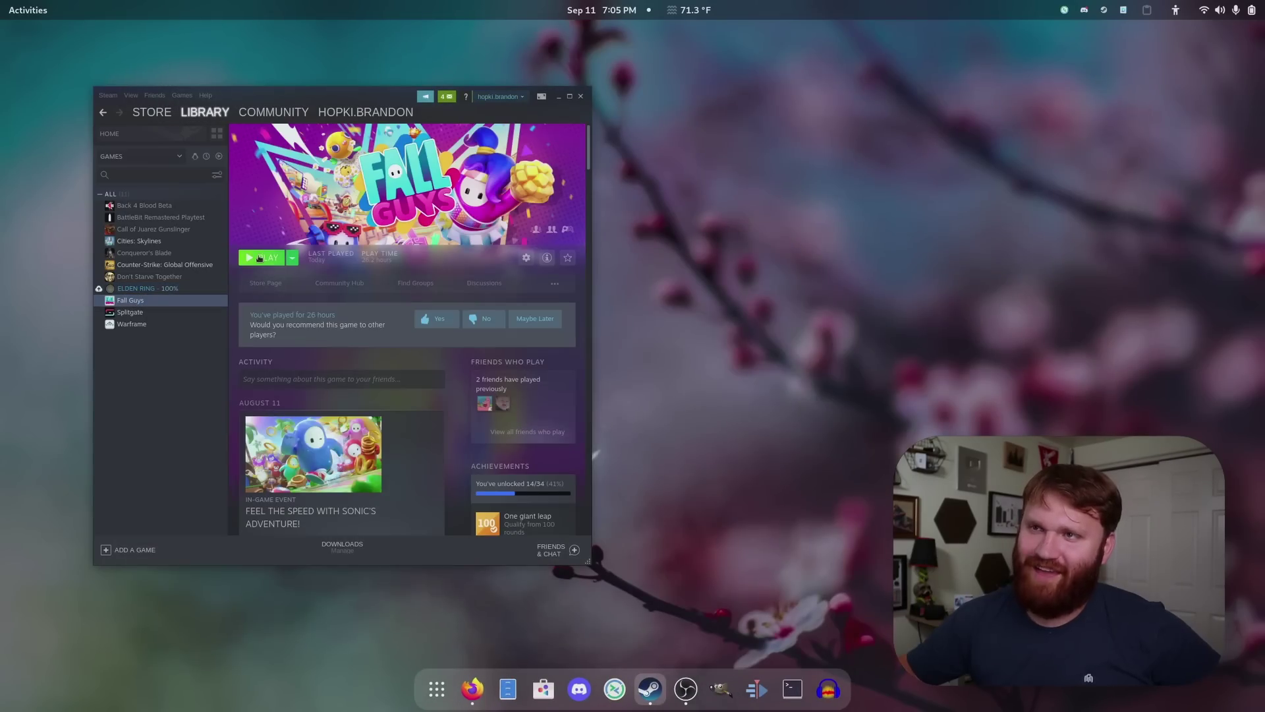
click(266, 259)
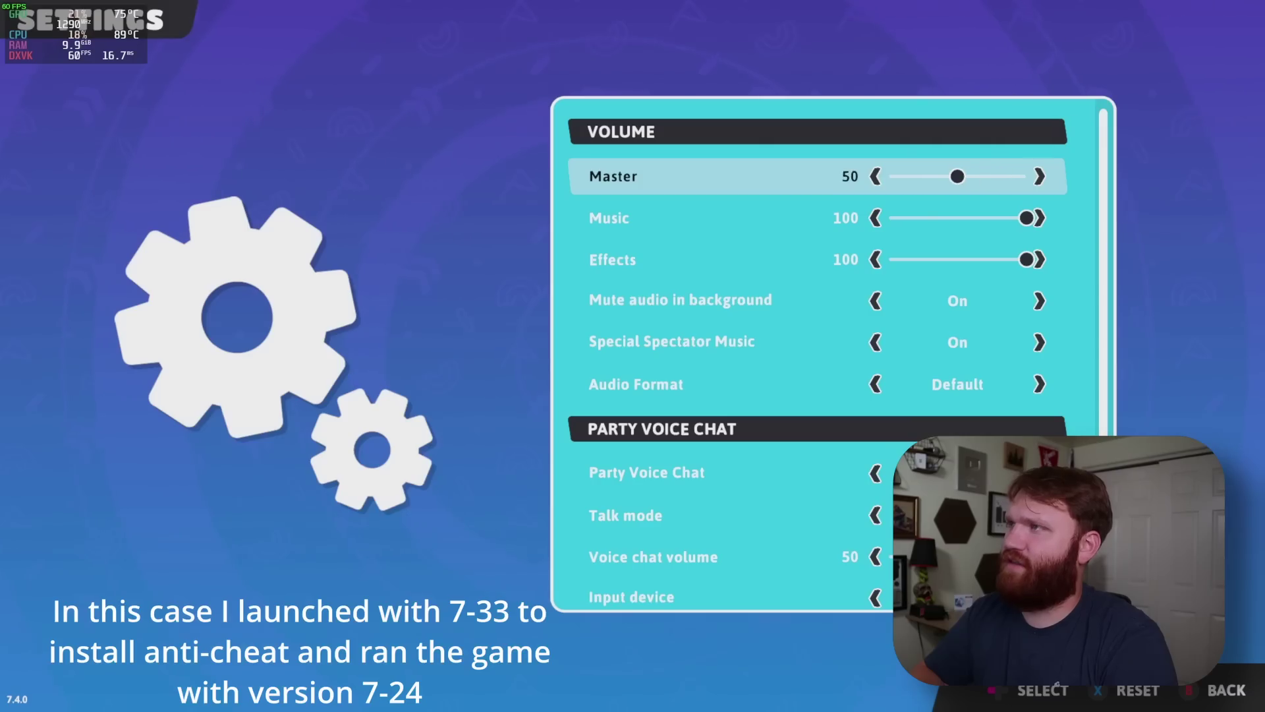
Step: Look through Fall Guys' video options, including Resolution, then return to the main lobby
key(Escape)
key(Right)
key(Right)
key(Left)
key(Return)
key(Down)
key(Down)
key(Down)
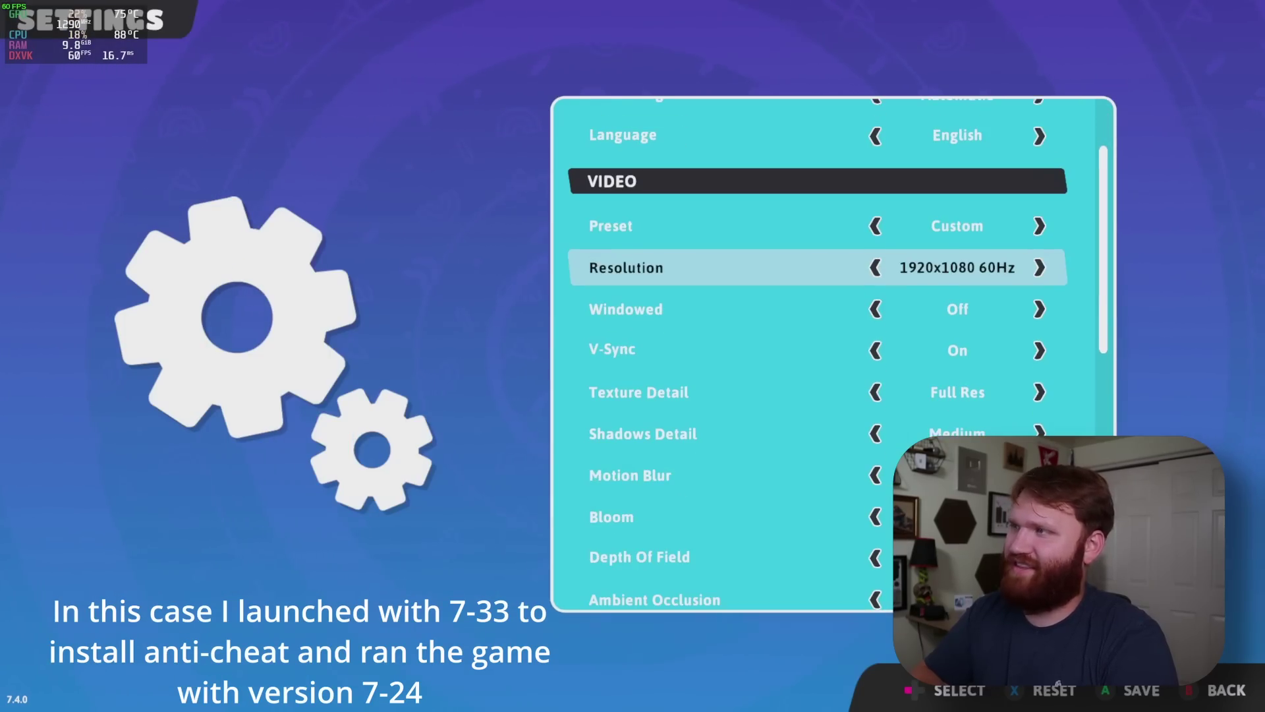
key(Down)
key(Down)
key(Down)
key(Down)
key(Down)
key(Down)
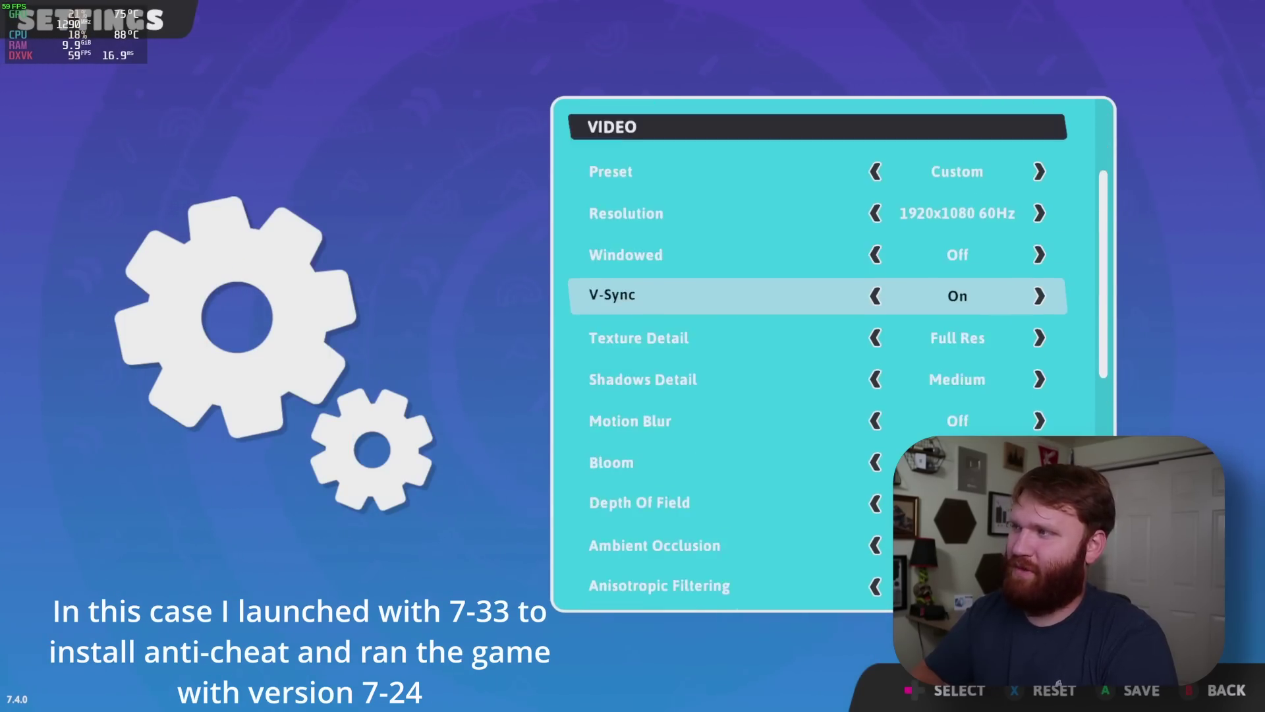
key(Escape)
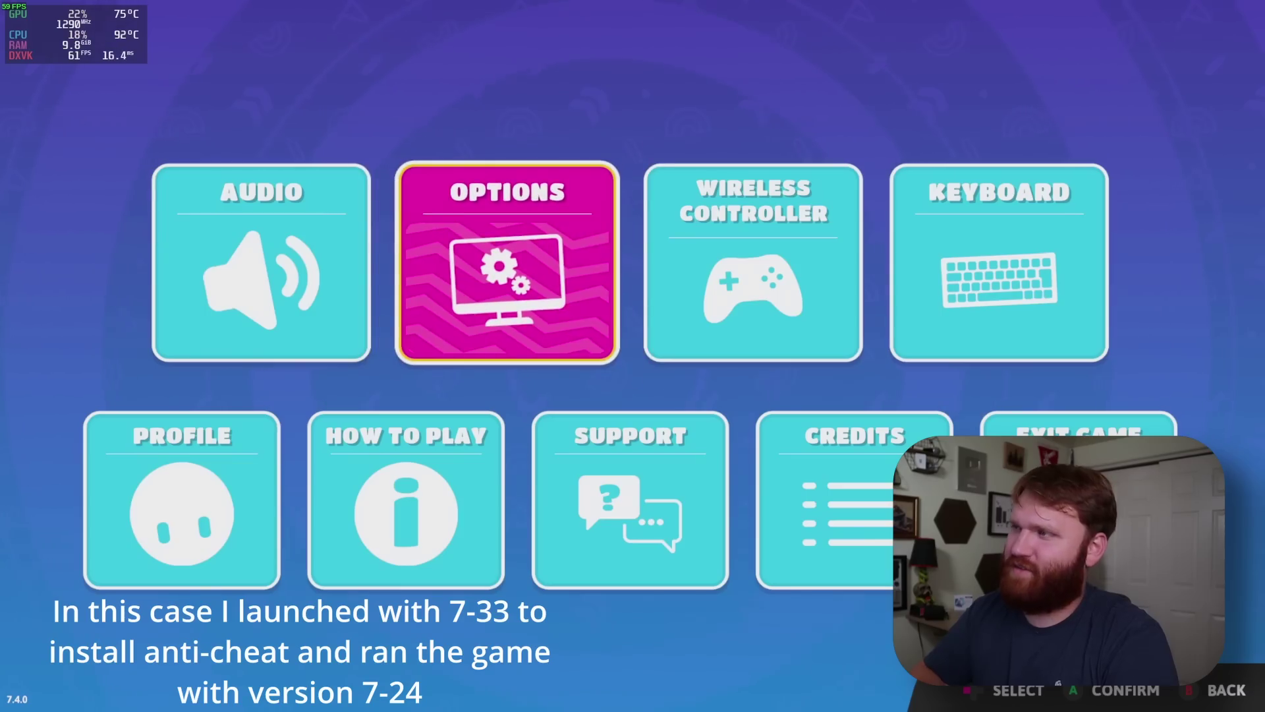
key(Escape)
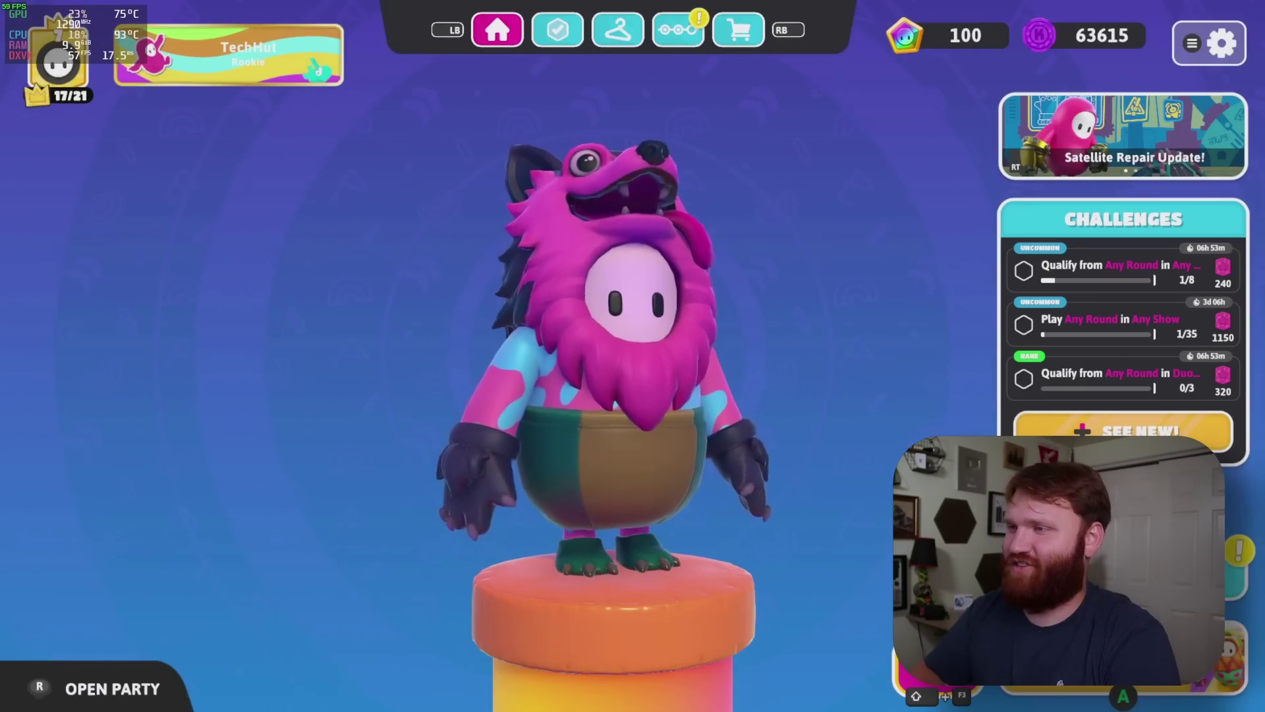
Step: Join a Solo Show, run the course across the checkered finish line, and return to the lobby
key(space)
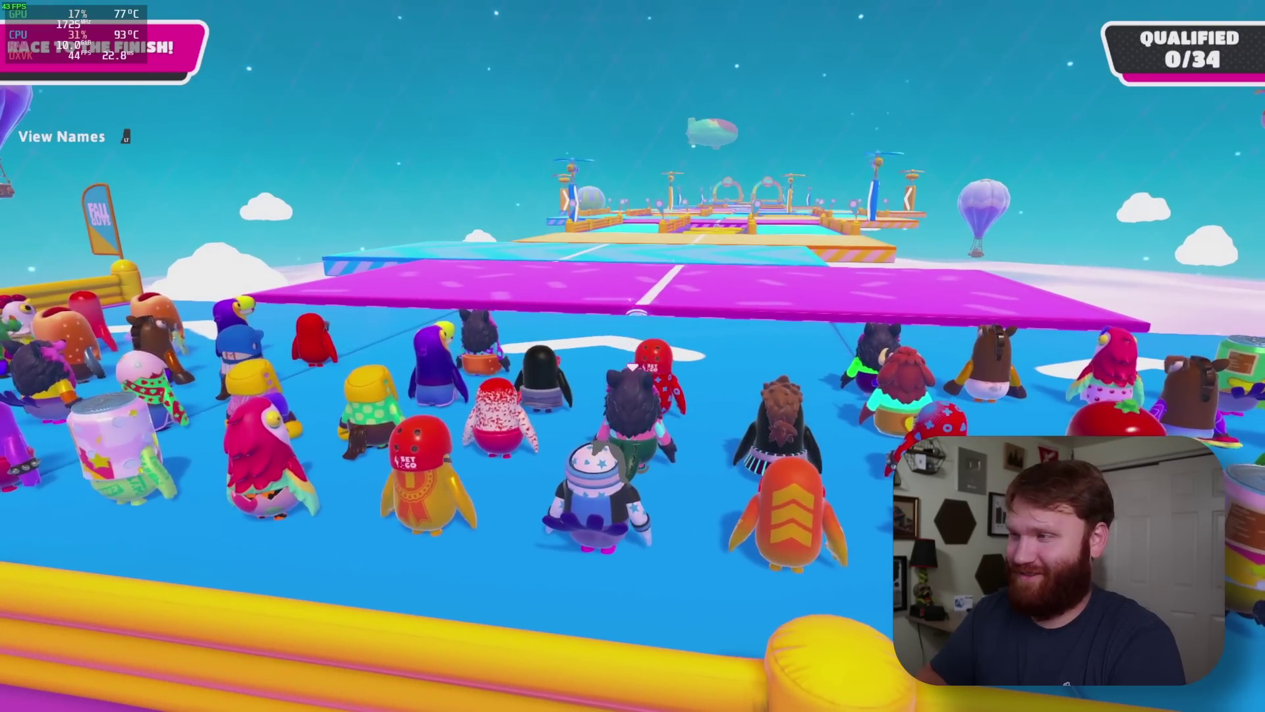
key(w)
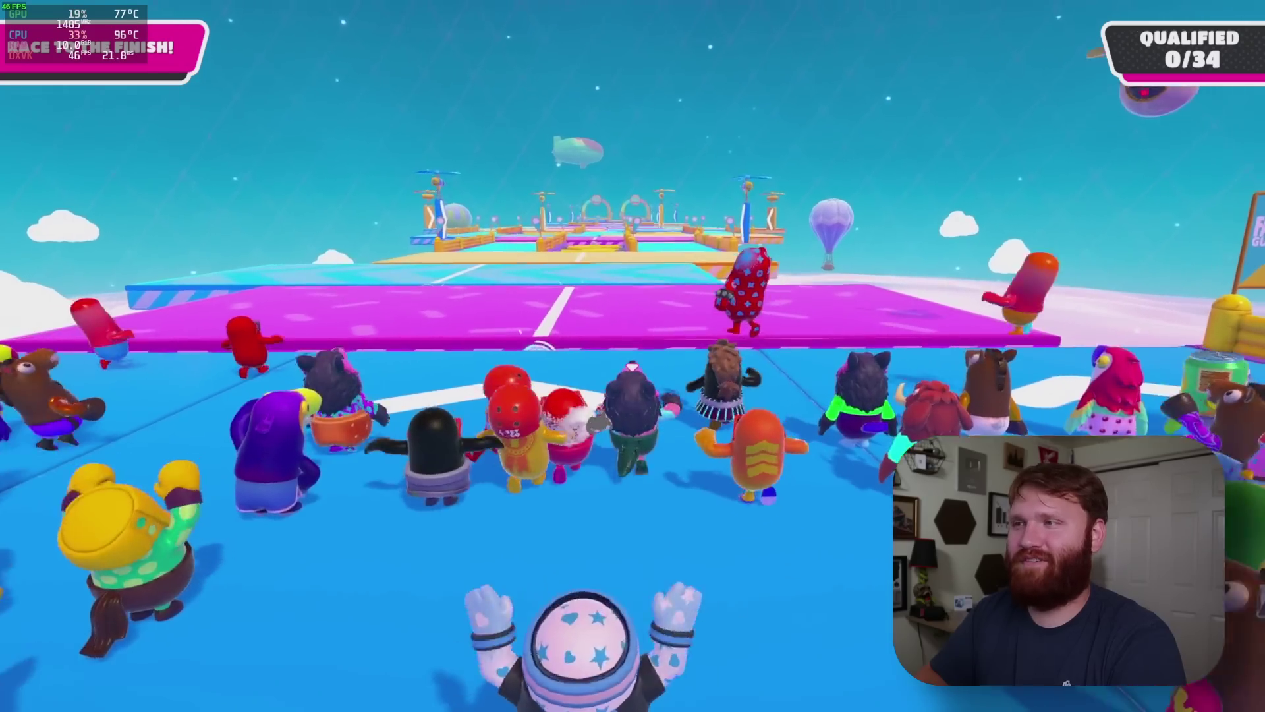
key(w)
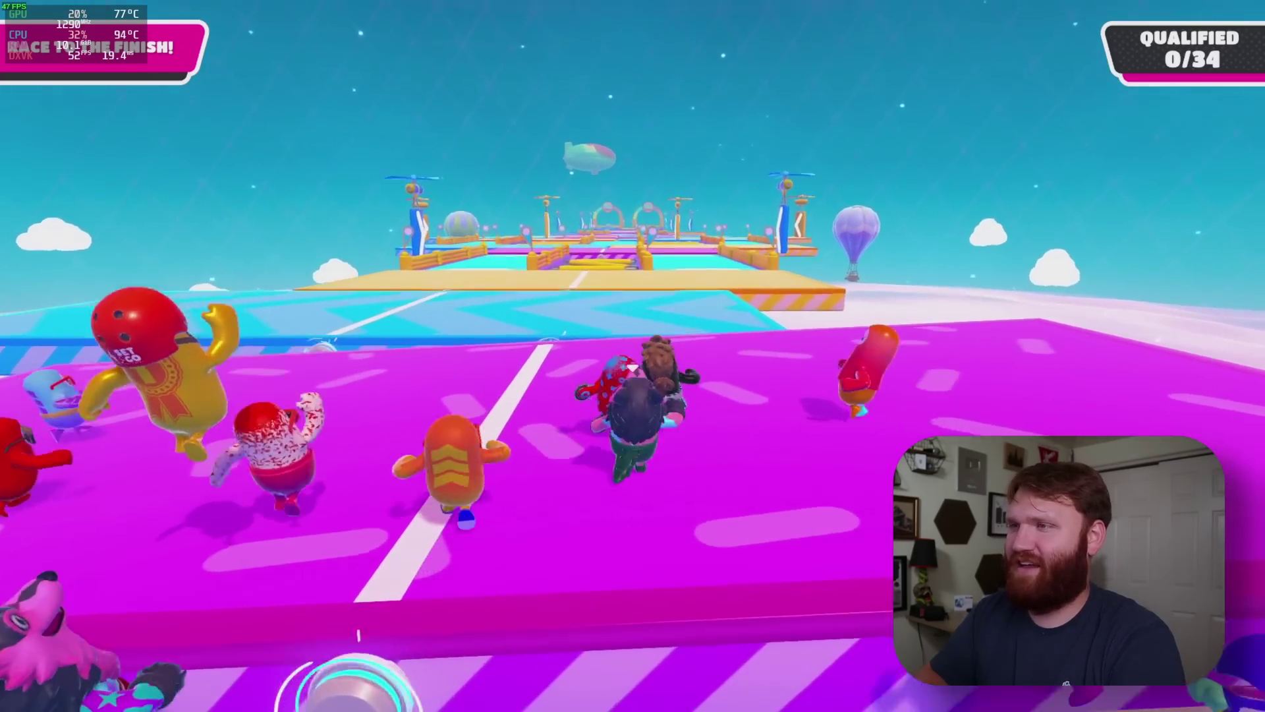
key(w)
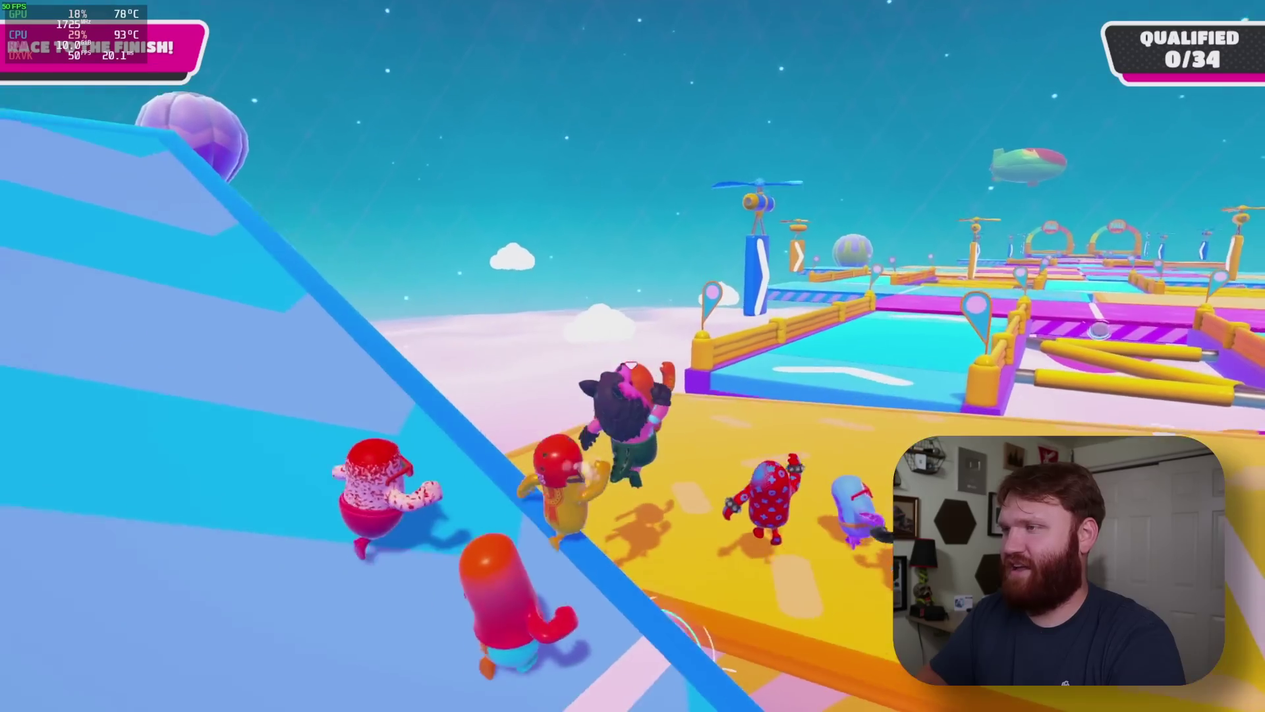
key(w)
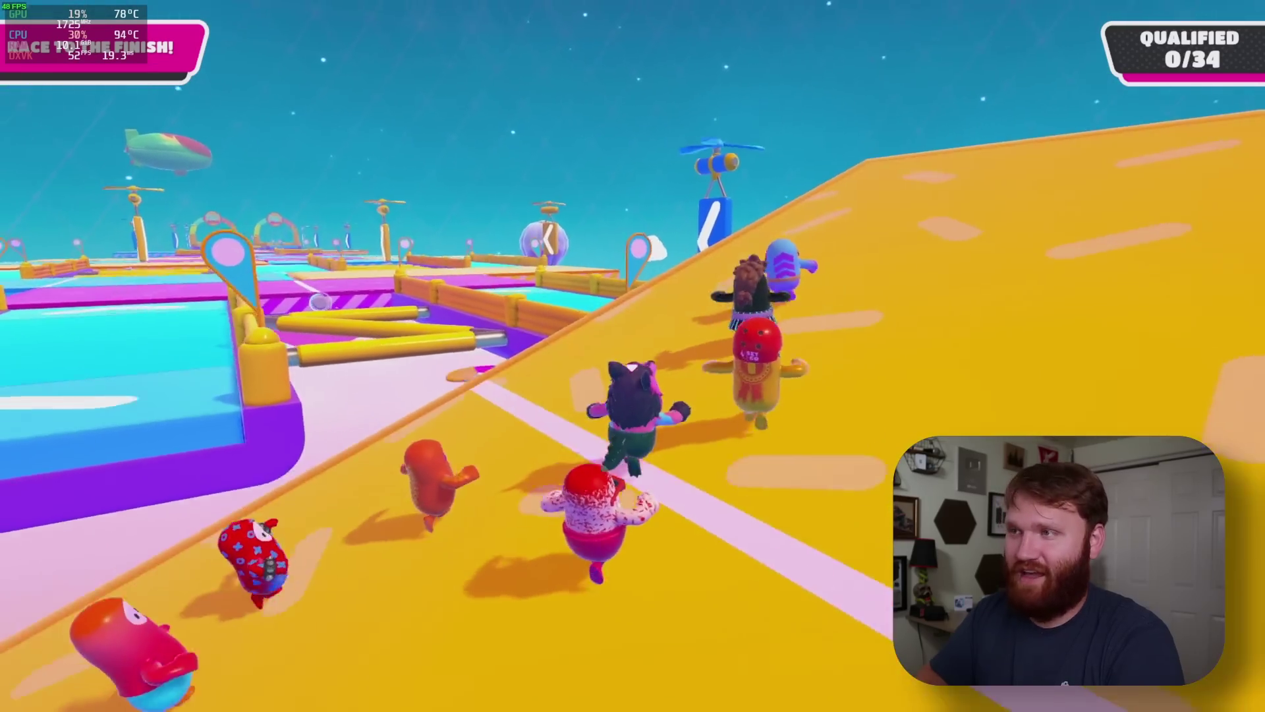
key(w)
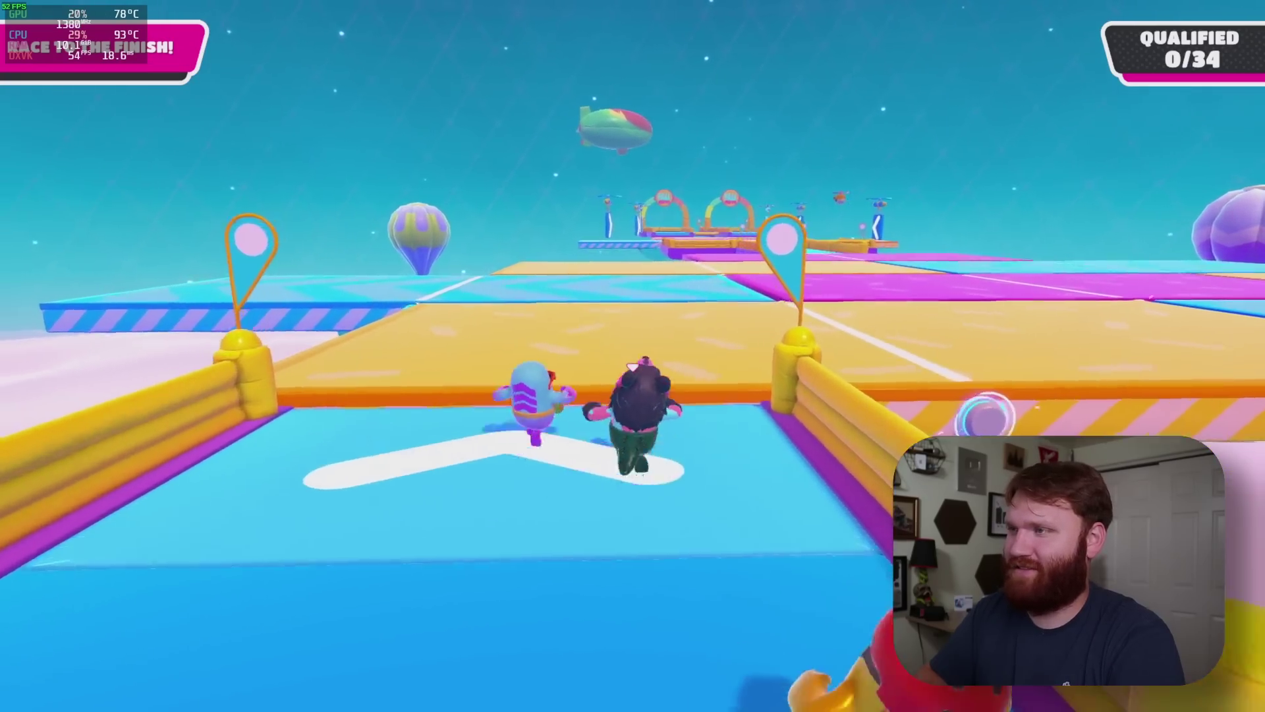
key(w)
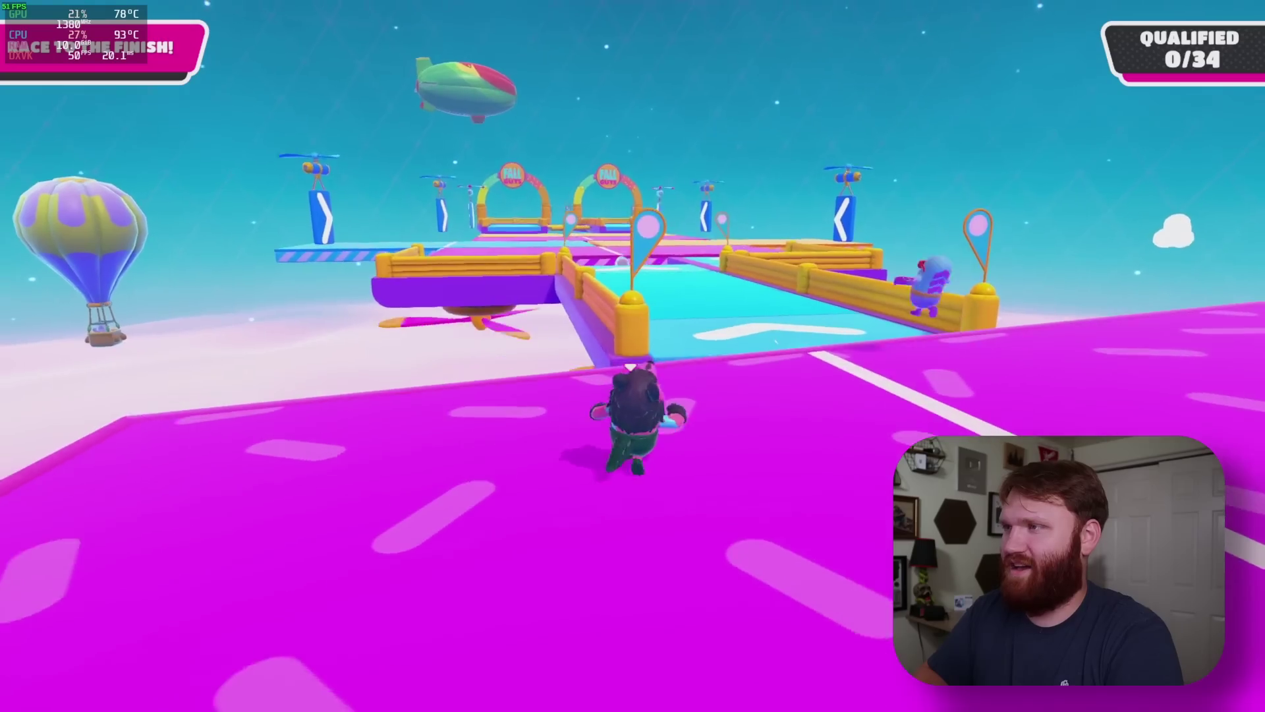
key(w)
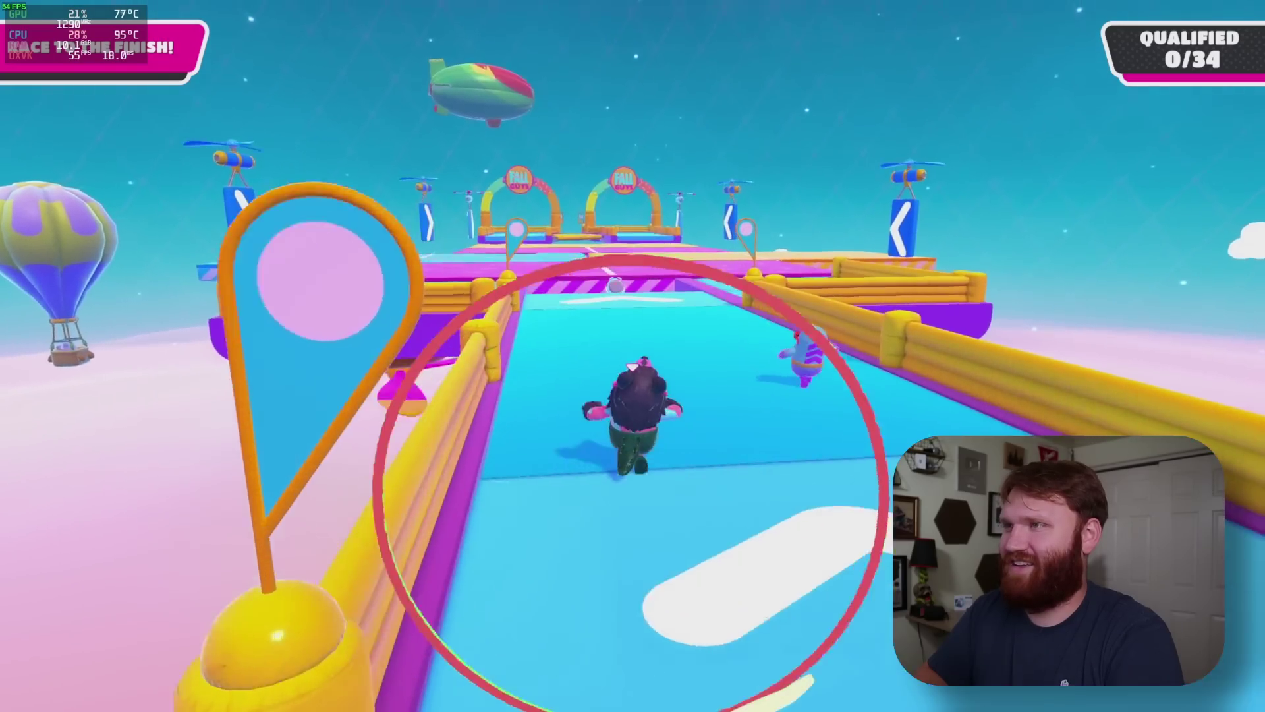
key(w)
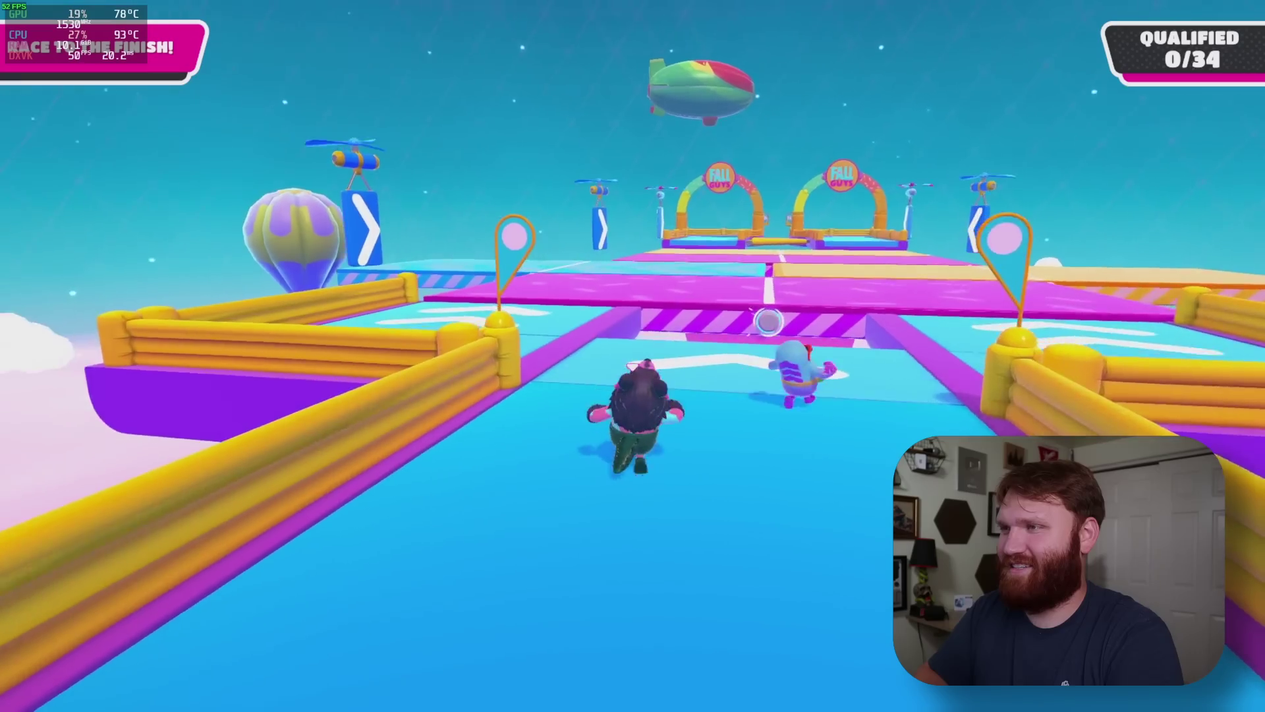
key(w)
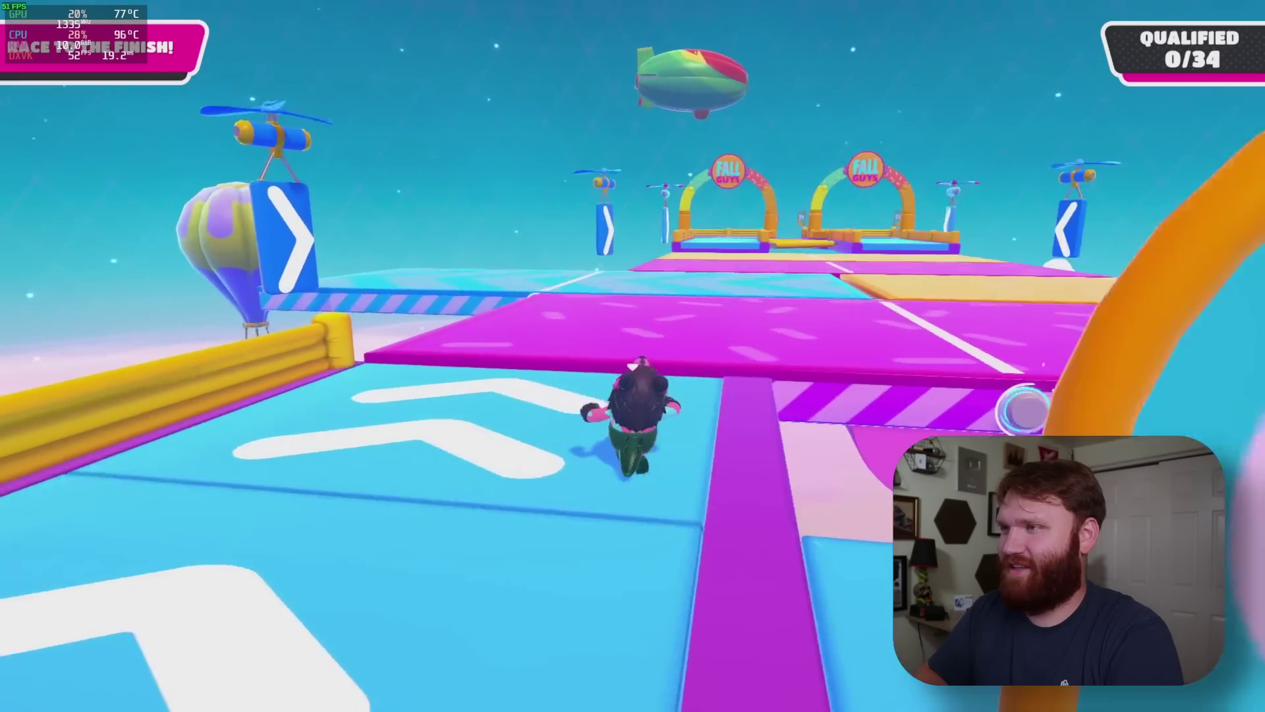
key(w)
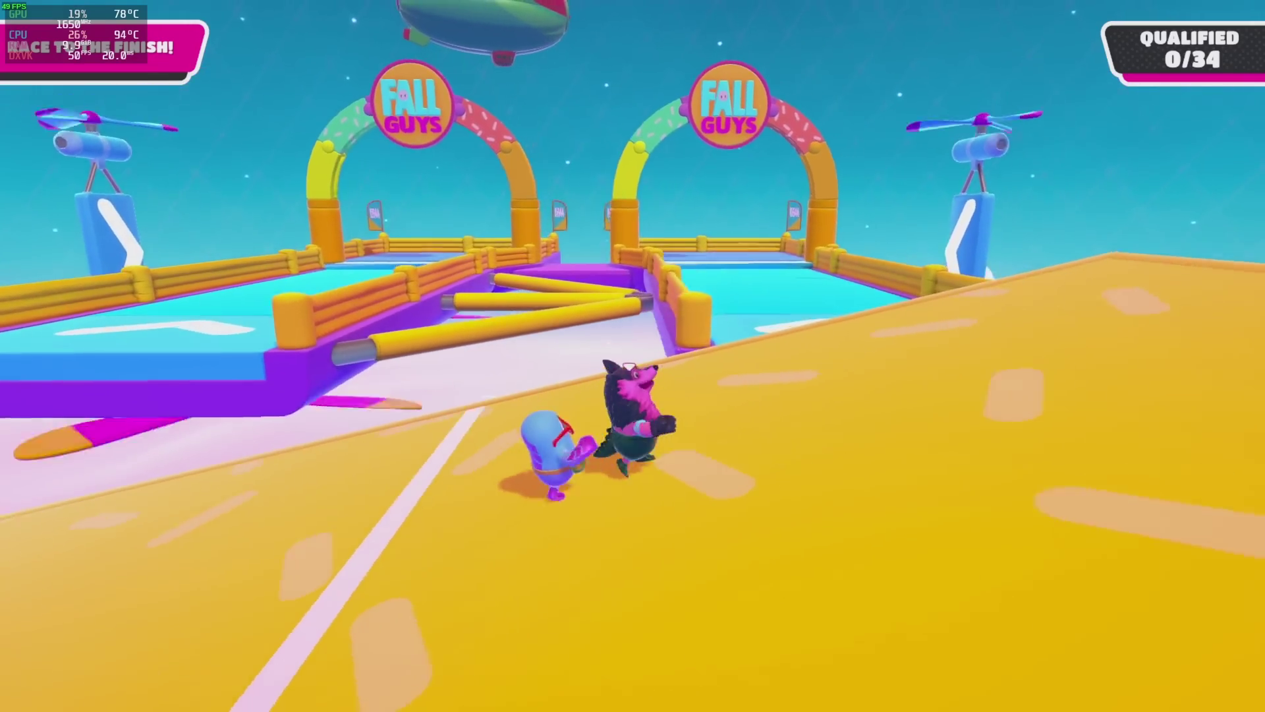
key(w)
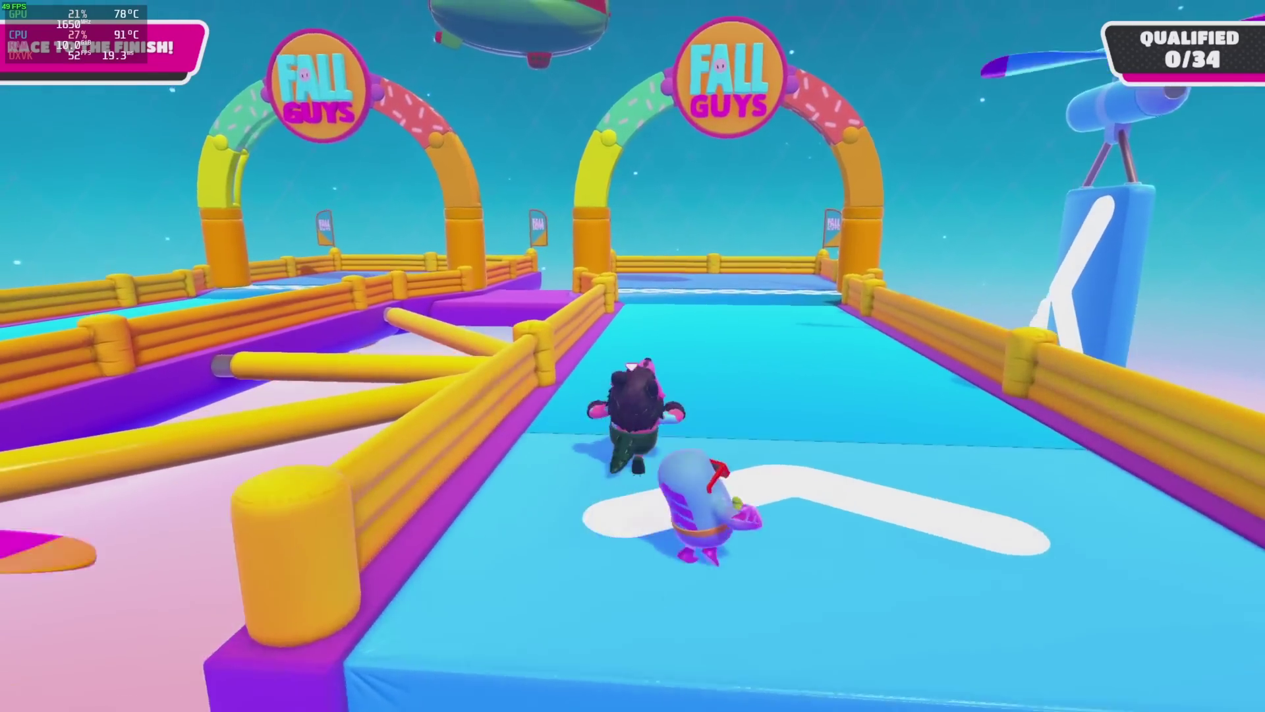
key(w)
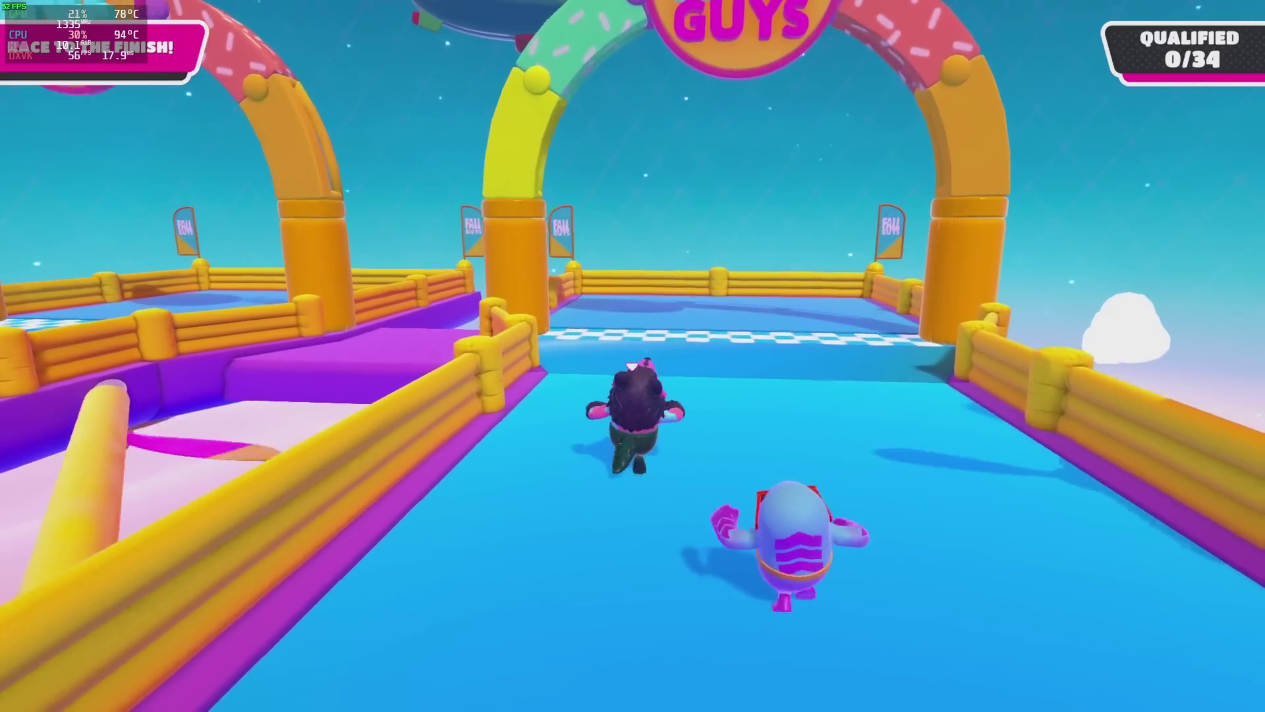
key(w)
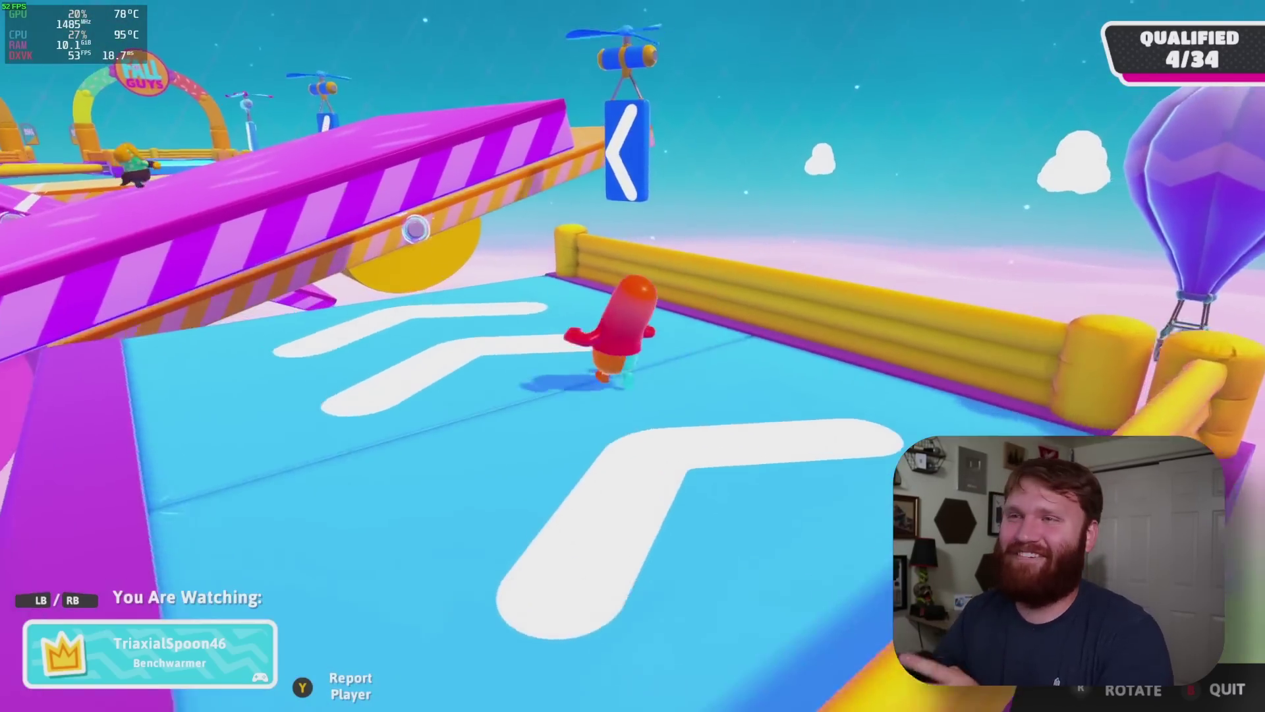
key(Escape)
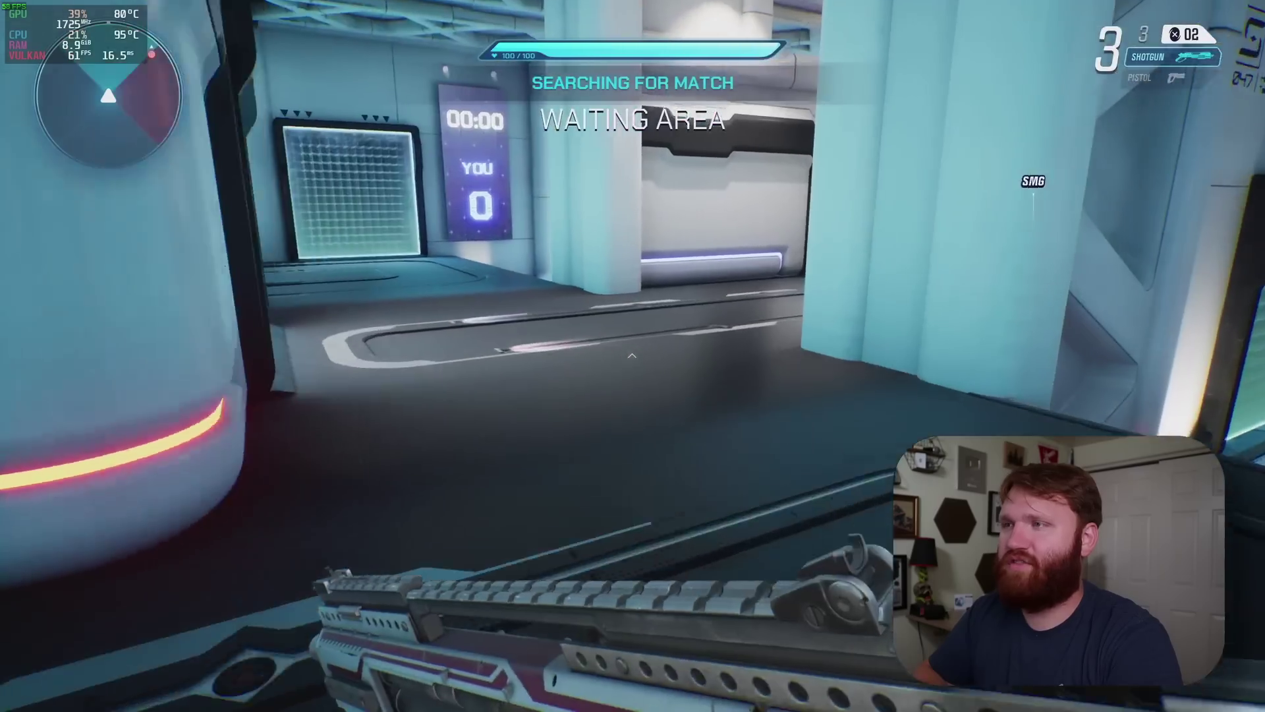
Step: Walk through the Splitgate waiting area and shoot enemies with the shotgun
key(w)
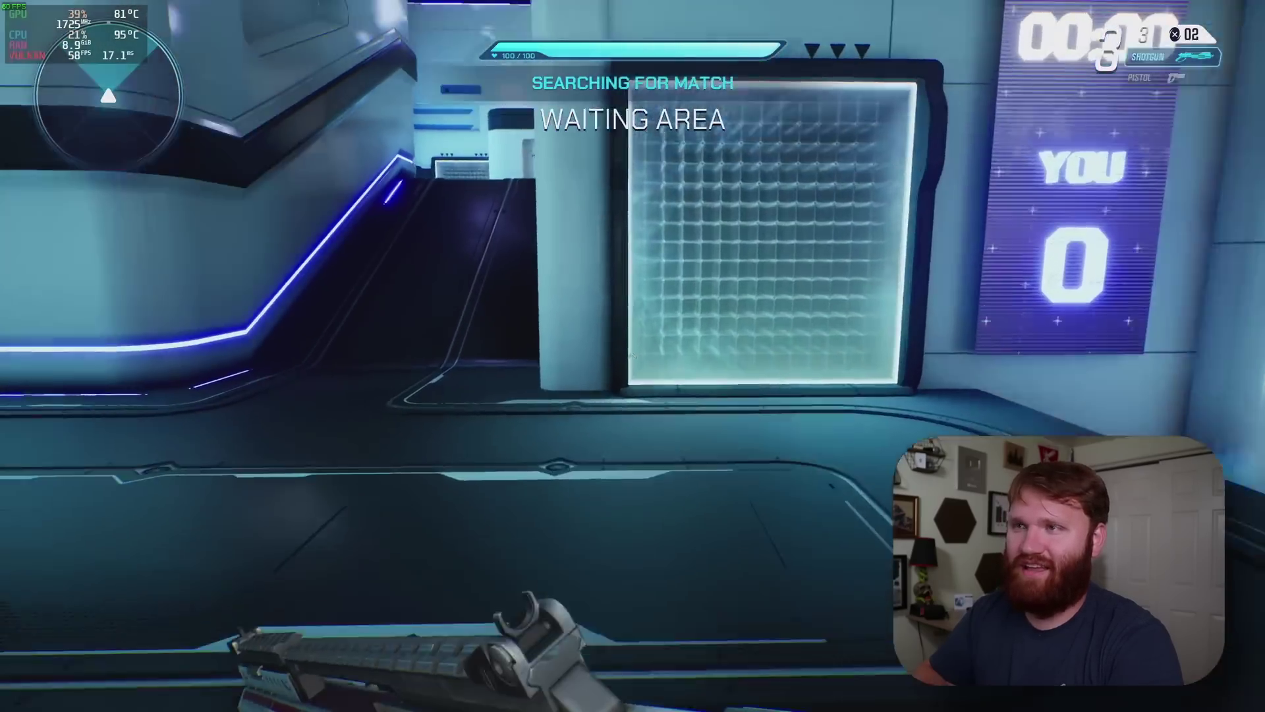
key(w)
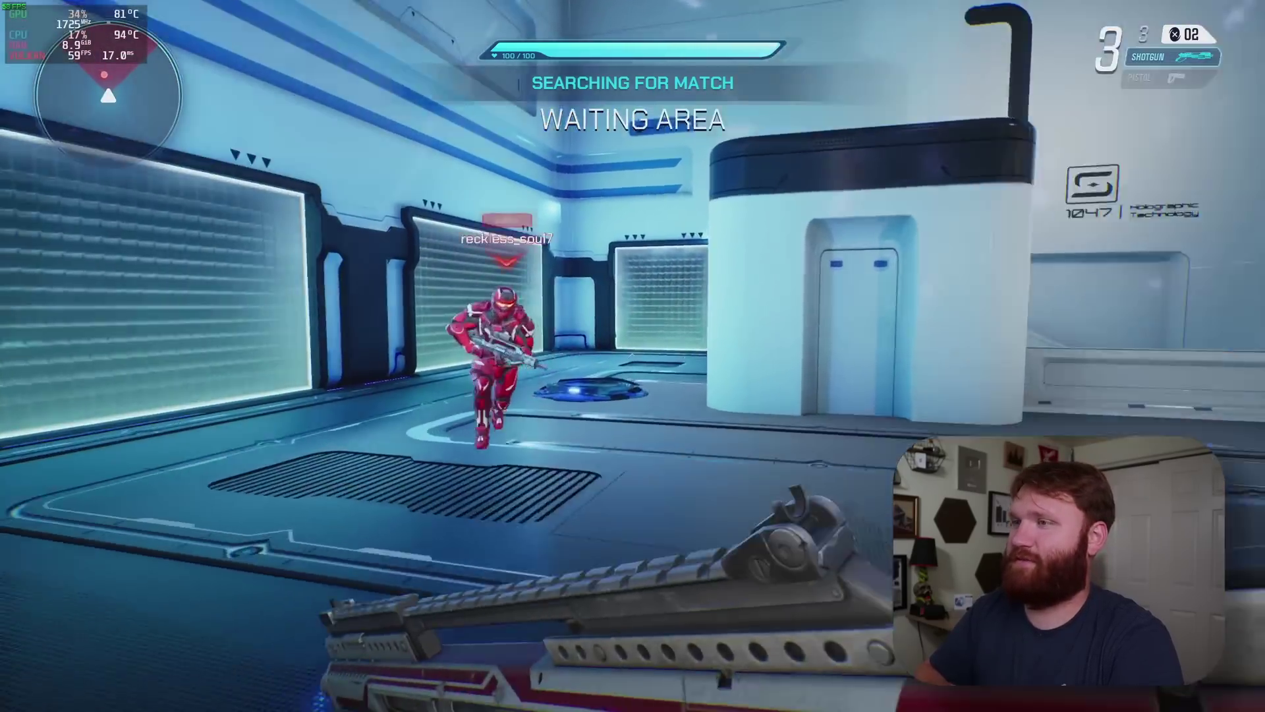
click(632, 355)
key(w)
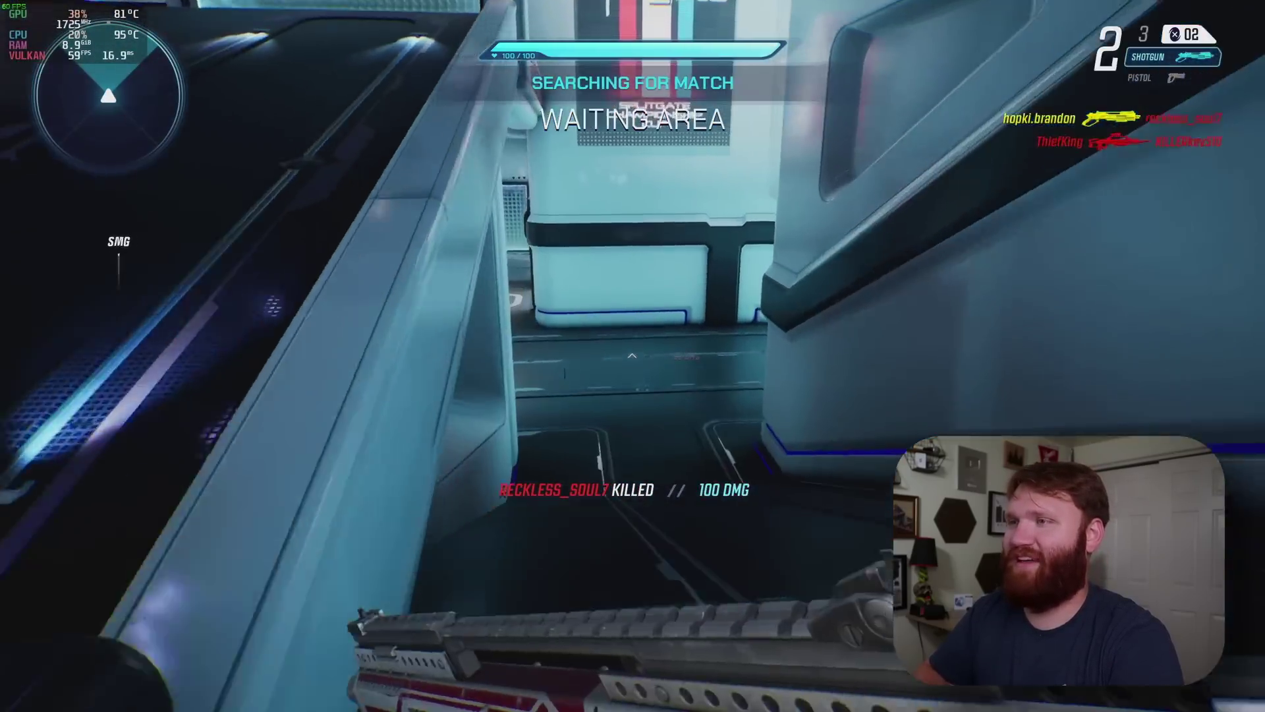
key(w)
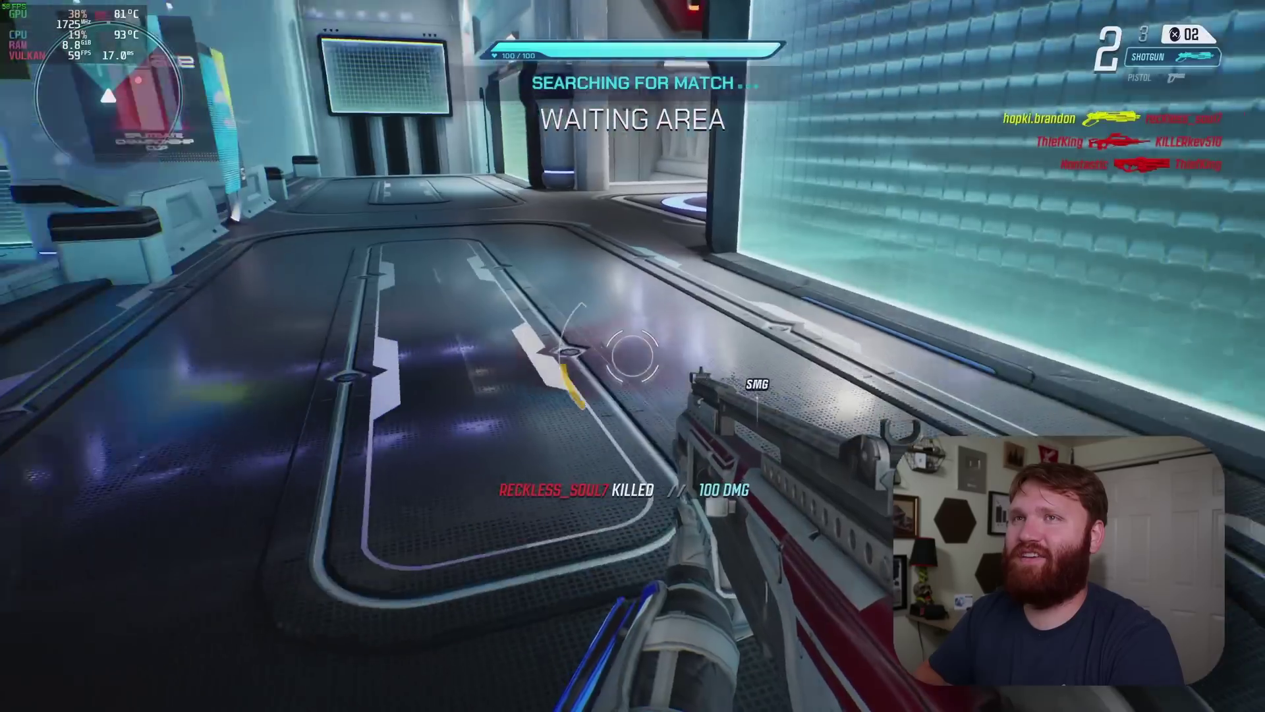
key(w)
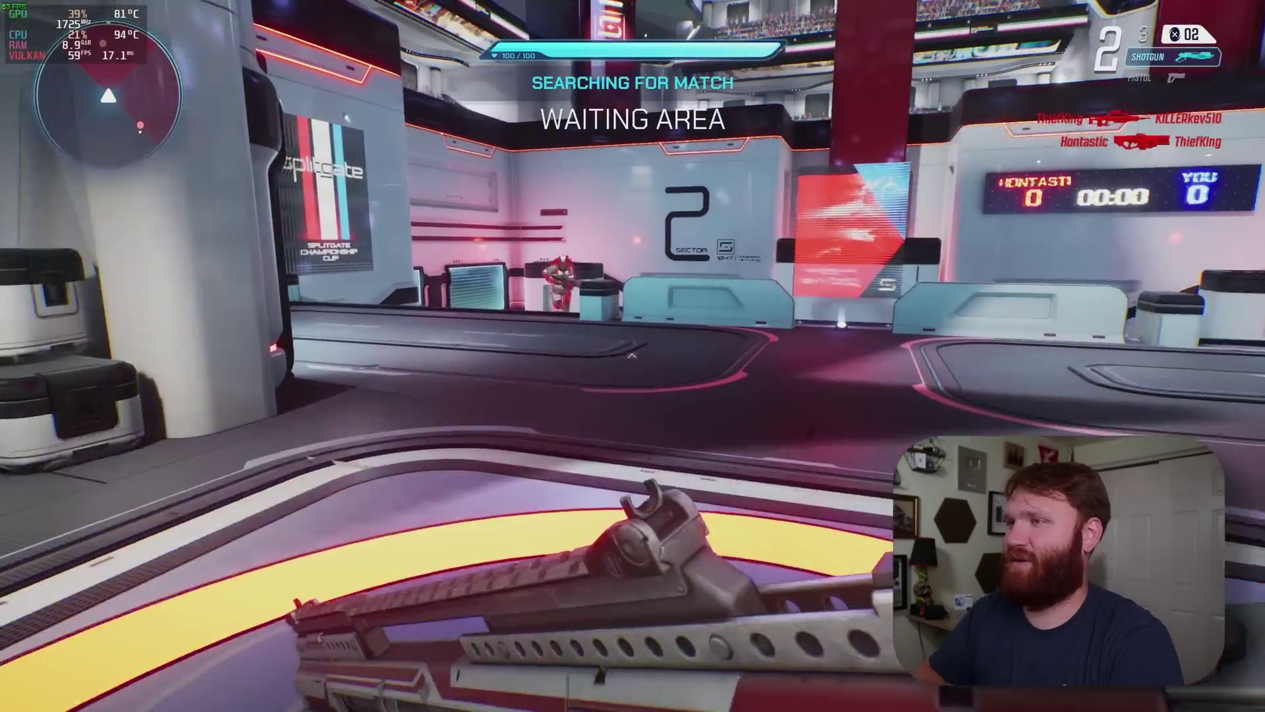
click(632, 356)
click(632, 355)
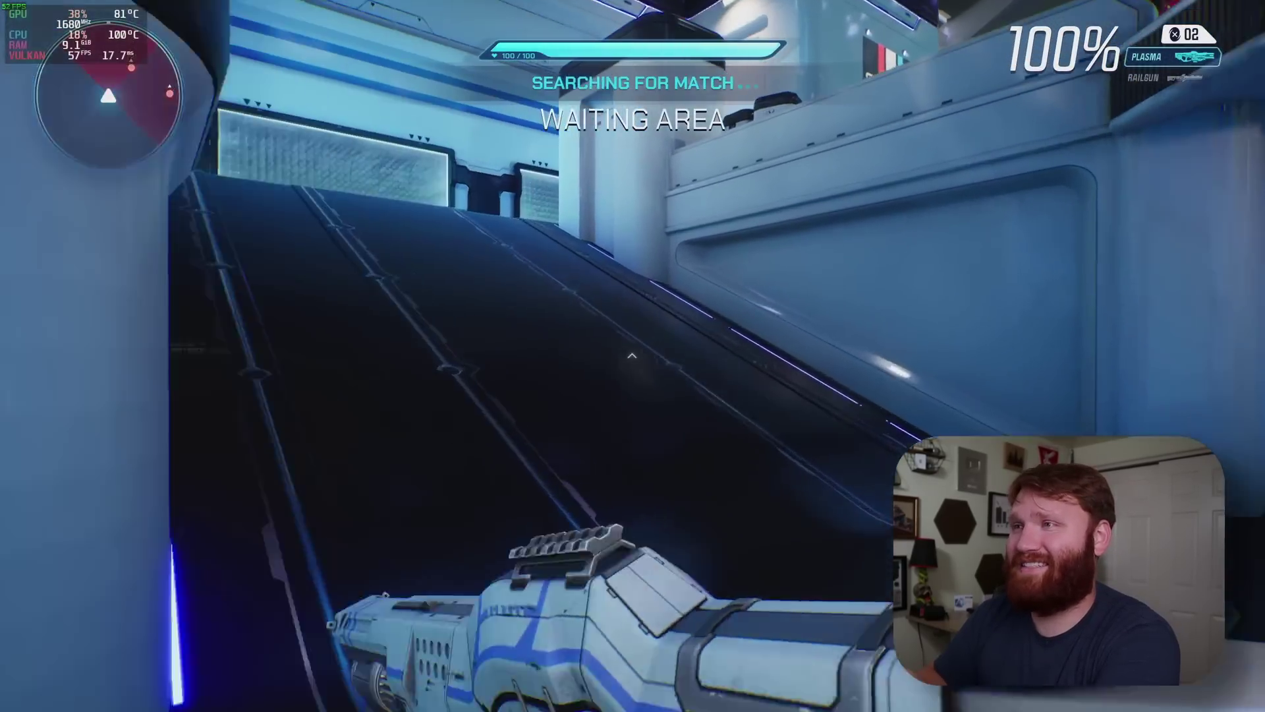
Step: Pause Splitgate and open its Video settings
key(Escape)
key(Down)
key(Return)
key(e)
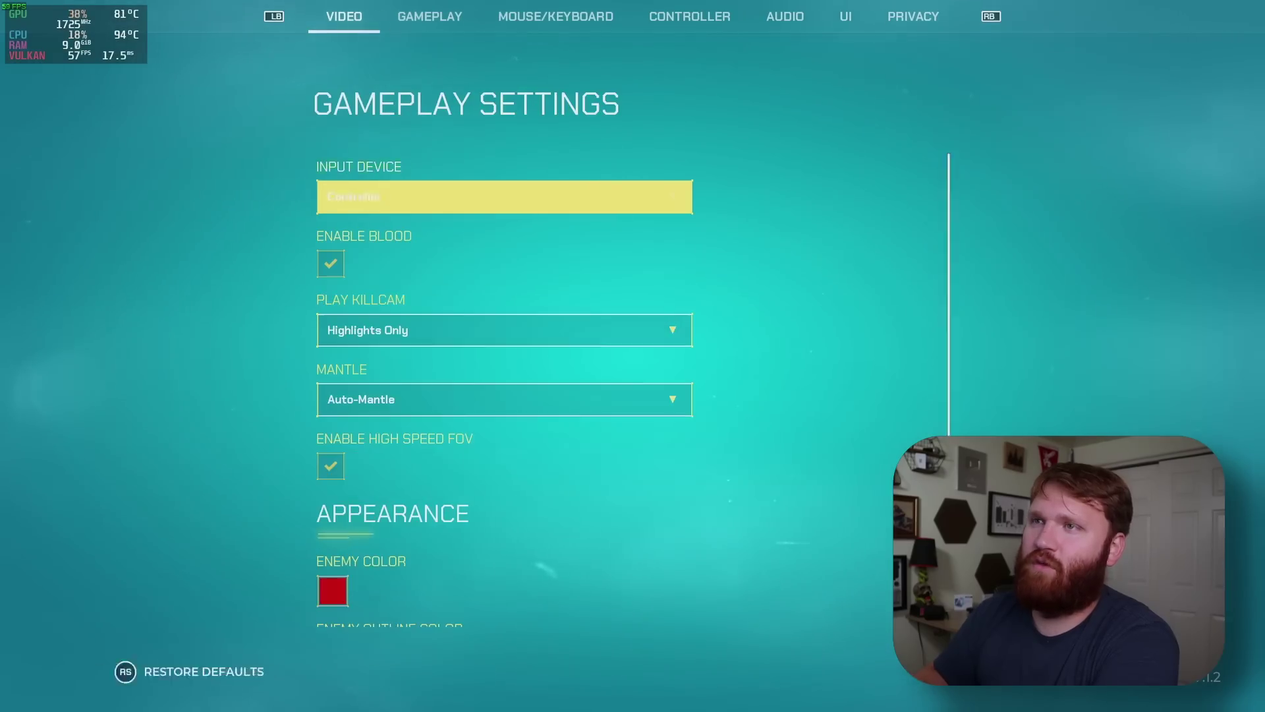
key(q)
key(Down)
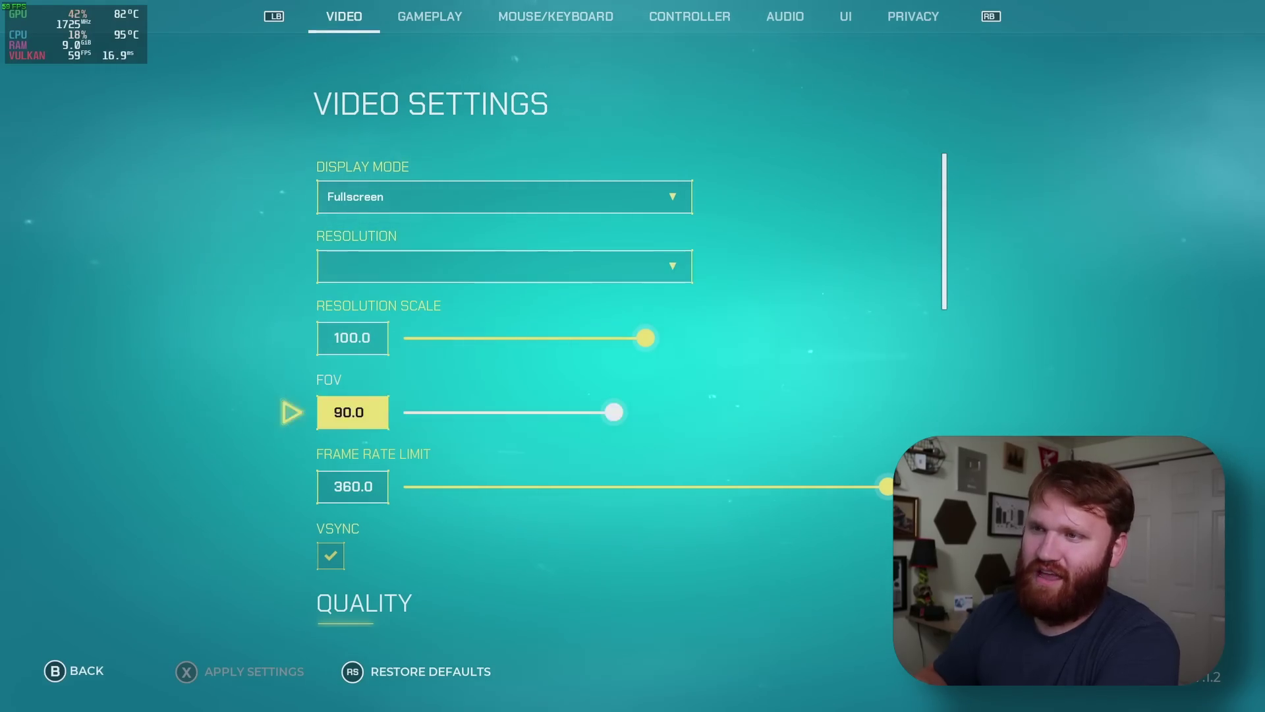
Step: Set the View Distance quality option to Far
key(Down)
key(Down)
key(Down)
key(Down)
key(Down)
key(Down)
key(Down)
key(Down)
key(Down)
key(Down)
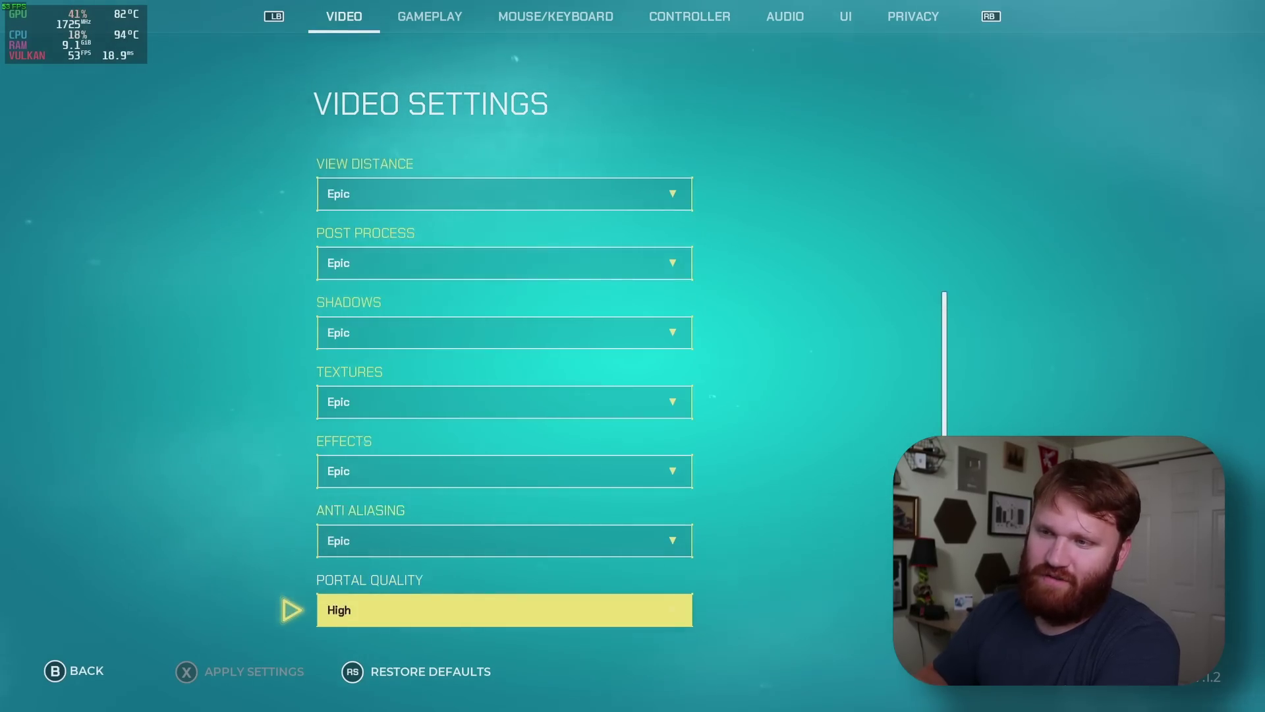
key(Down)
key(Up)
key(Up)
key(Up)
key(Up)
key(Up)
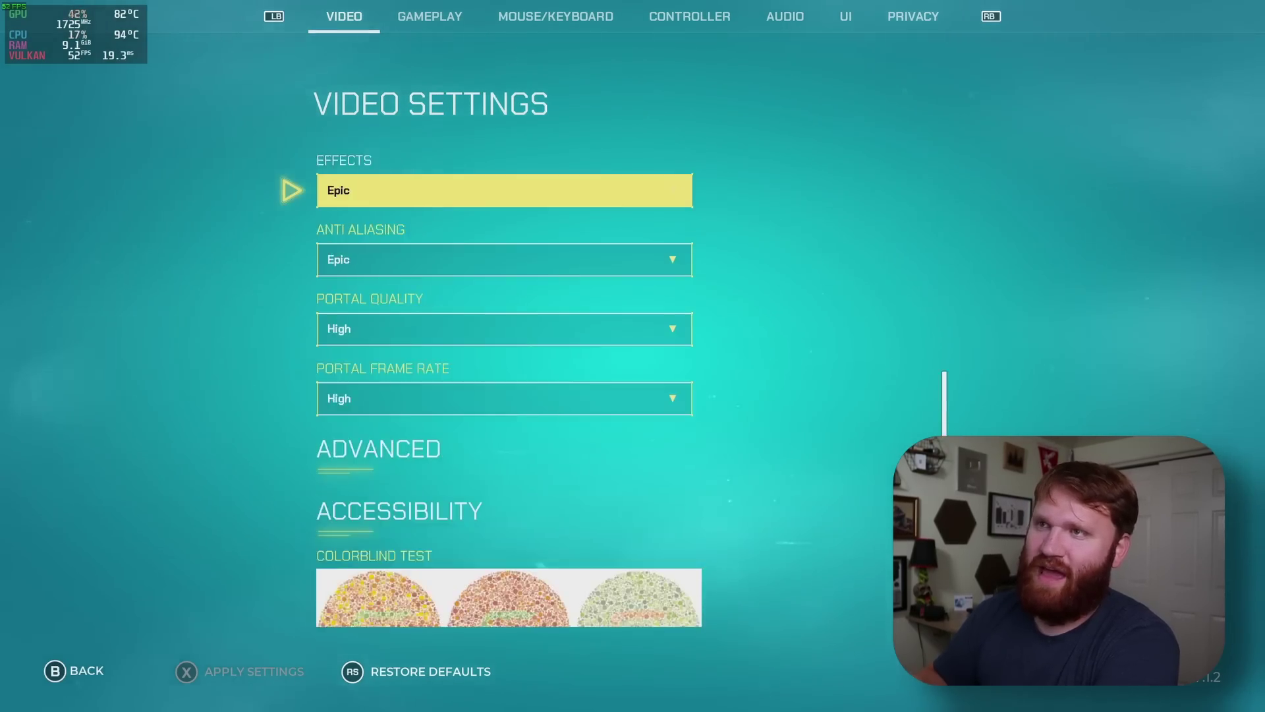
key(Up)
key(Up)
key(Up)
key(Return)
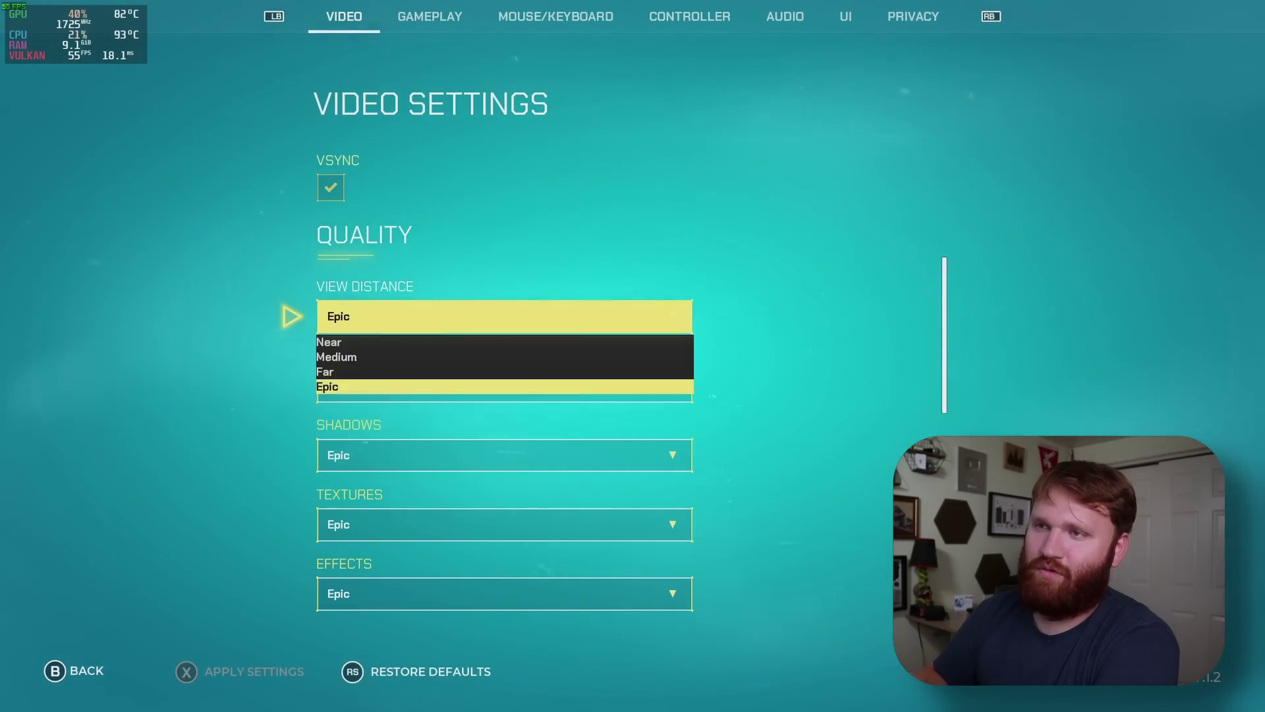
key(Up)
key(Return)
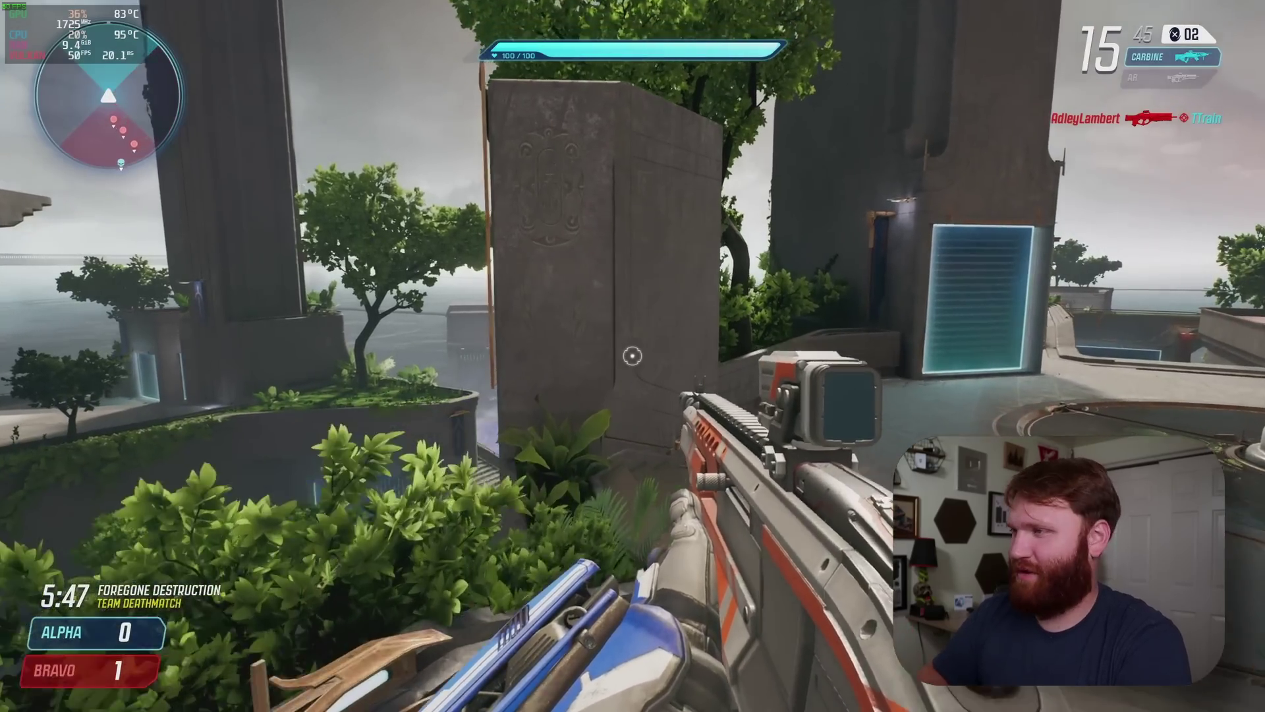
Step: Finish off the enemies with the AR and Carbine, then exit Splitgate to the desktop
key(2)
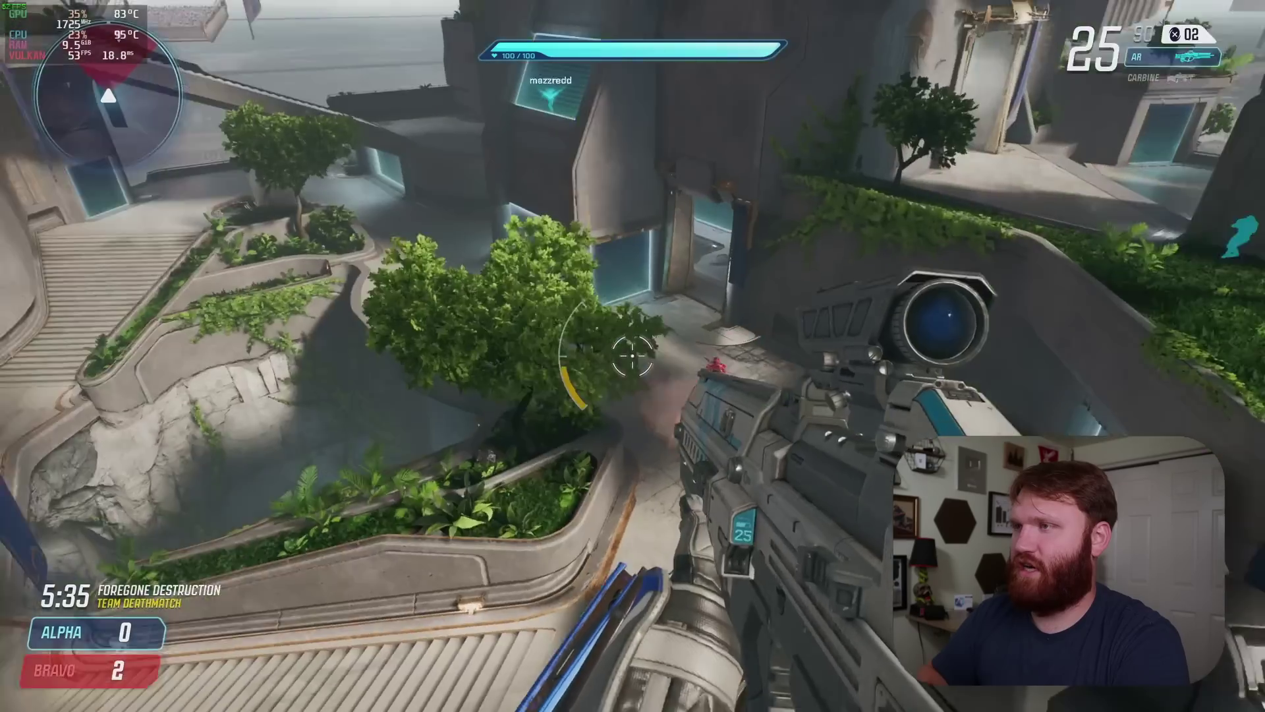
click(632, 356)
click(632, 355)
click(632, 356)
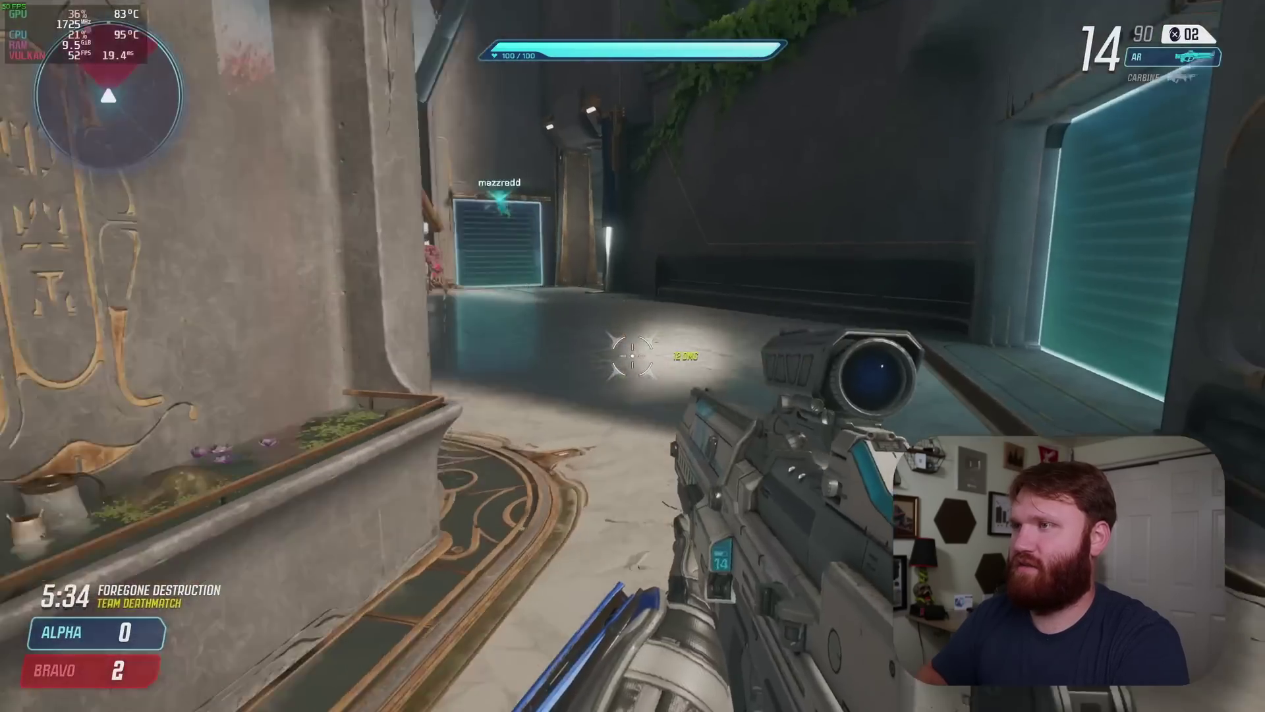
click(633, 356)
click(633, 356)
click(632, 356)
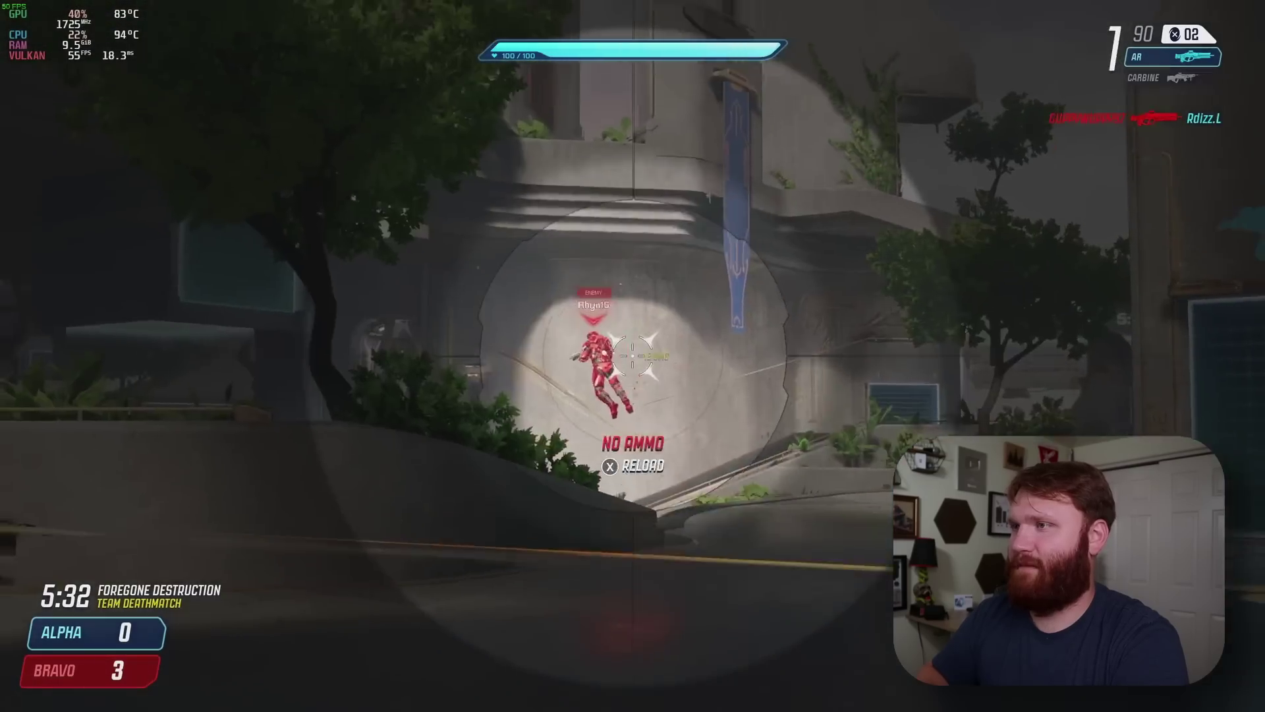
click(633, 356)
scroll(632, 356, down, 1)
click(633, 356)
click(633, 356)
click(633, 356)
click(632, 356)
click(632, 356)
click(633, 356)
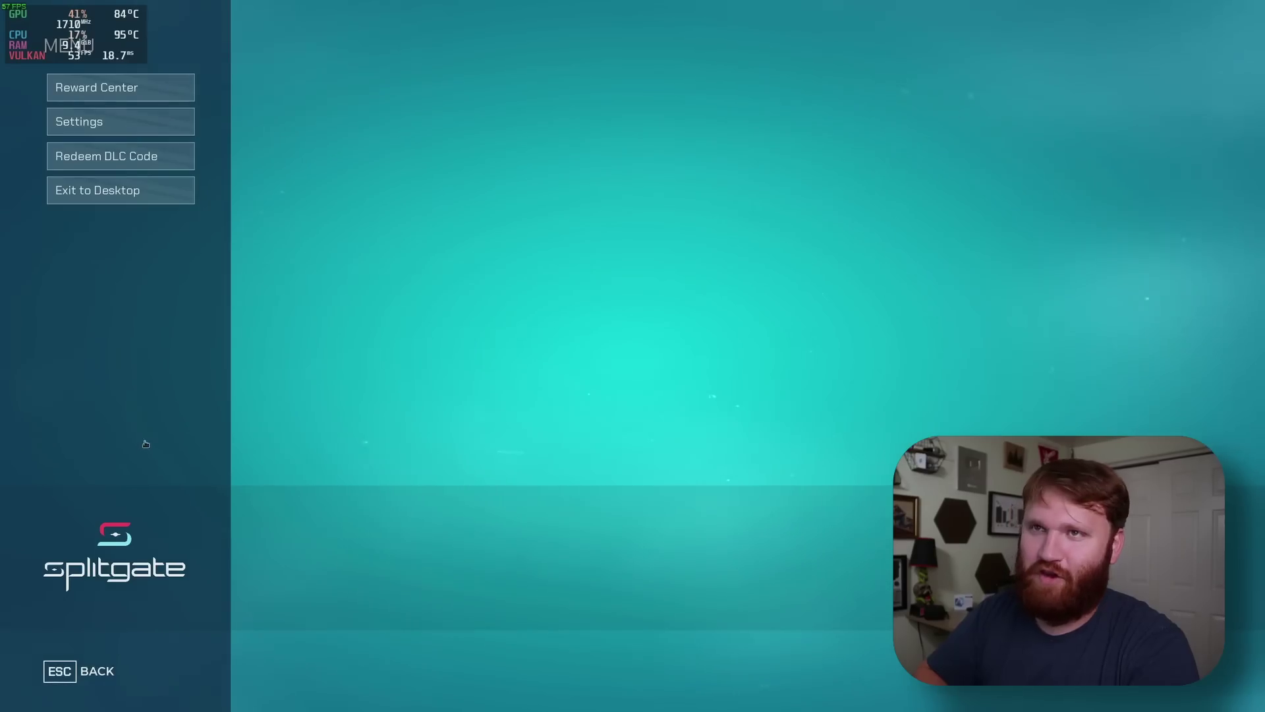
click(122, 190)
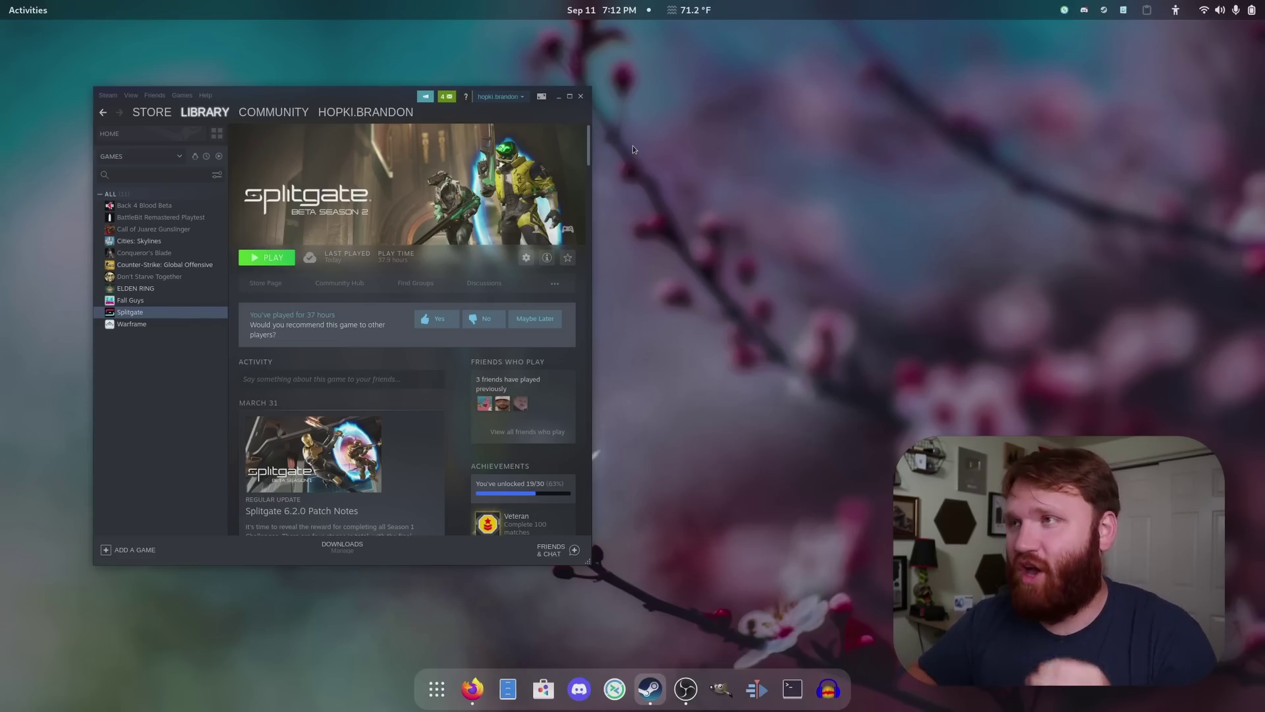
Step: Close the Steam library window and show the GNOME application grid
click(580, 97)
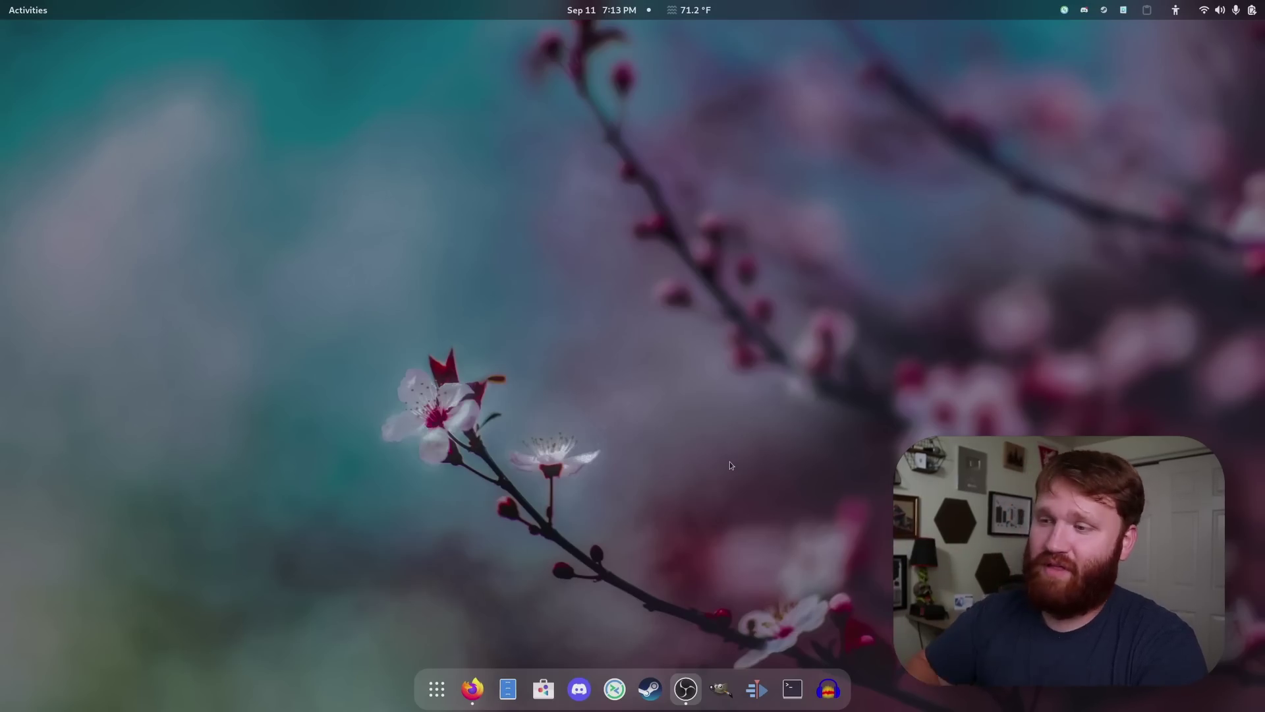
click(436, 690)
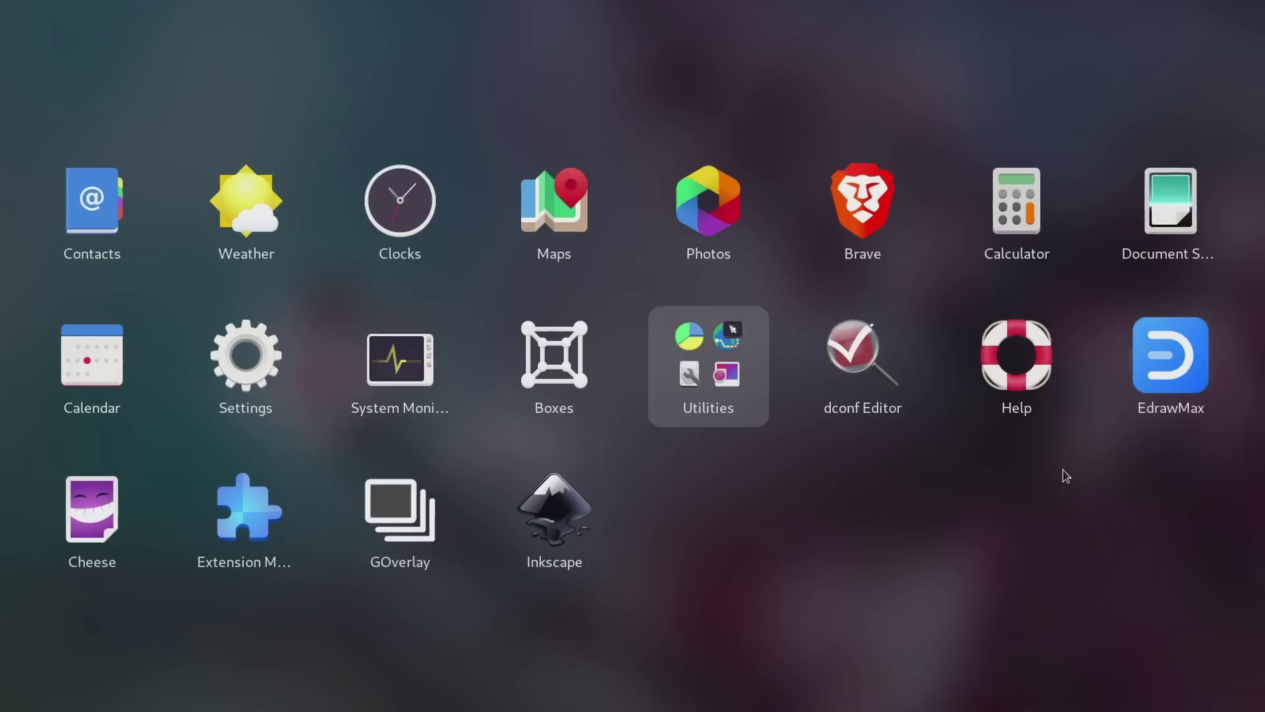
Step: Scroll through the app grid pages and back to the one with Nobara Package Manager
scroll(1062, 471, down, 1)
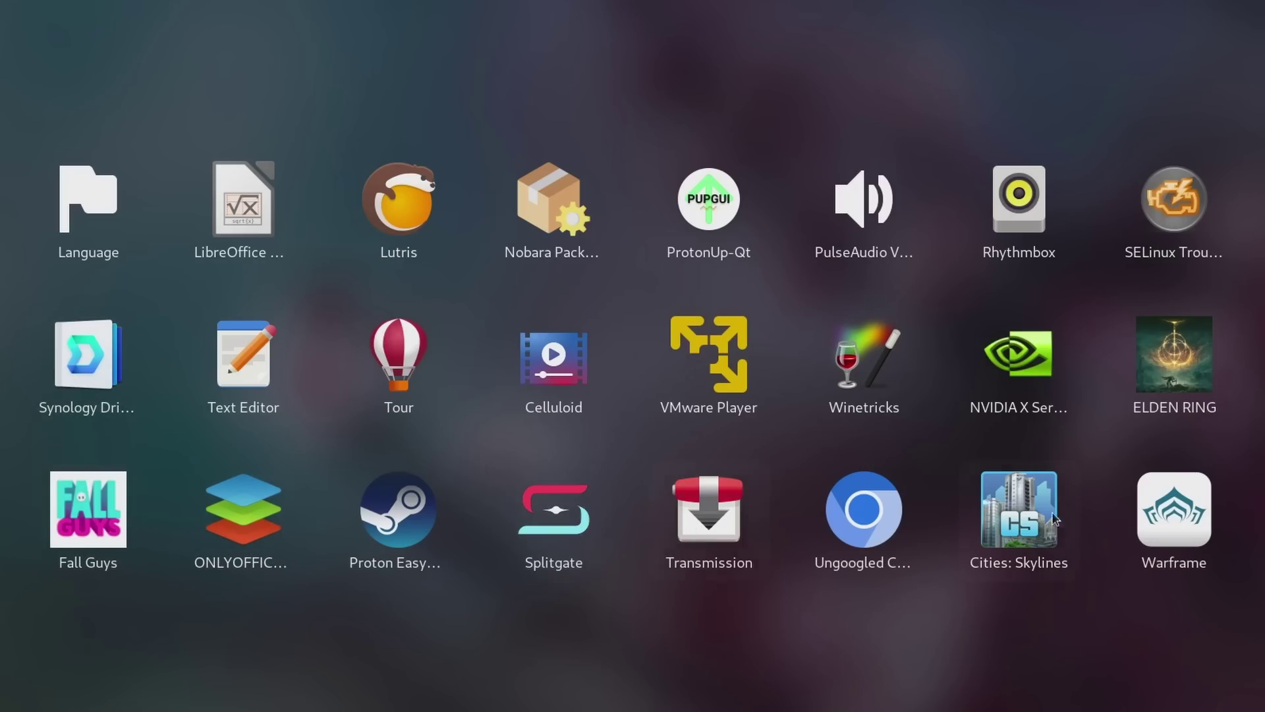
scroll(845, 288, down, 1)
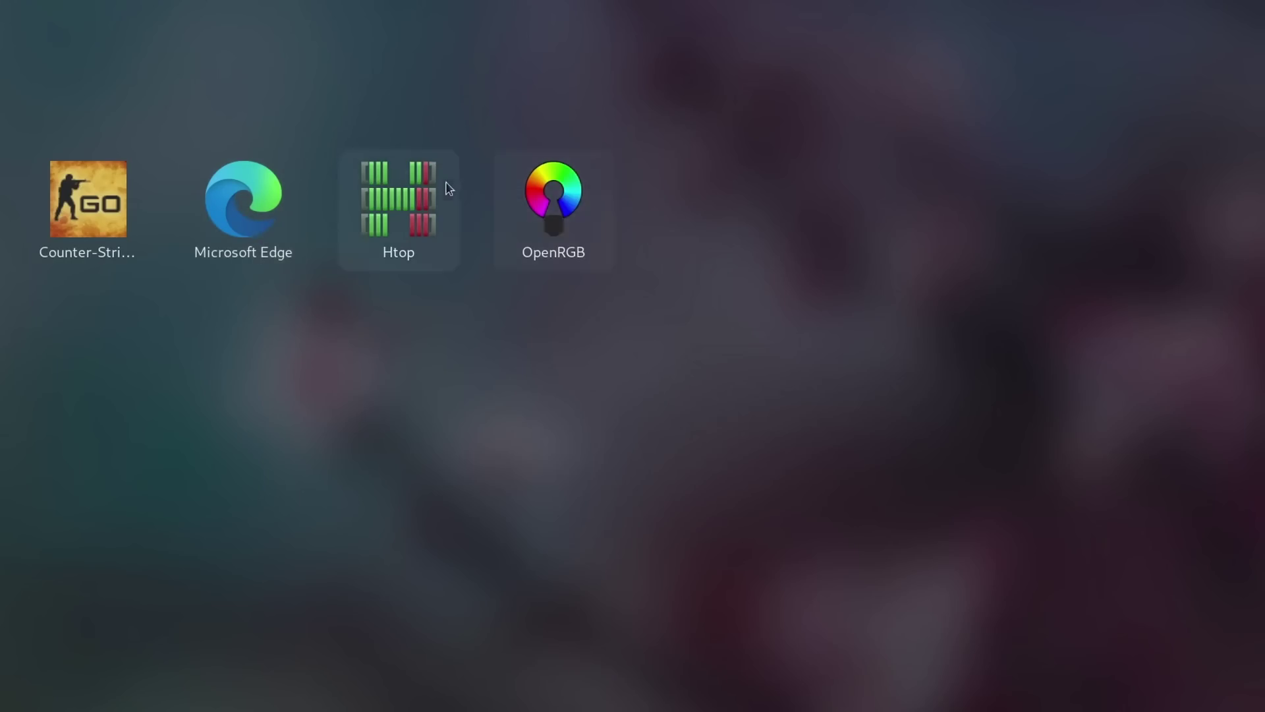
scroll(774, 460, up, 2)
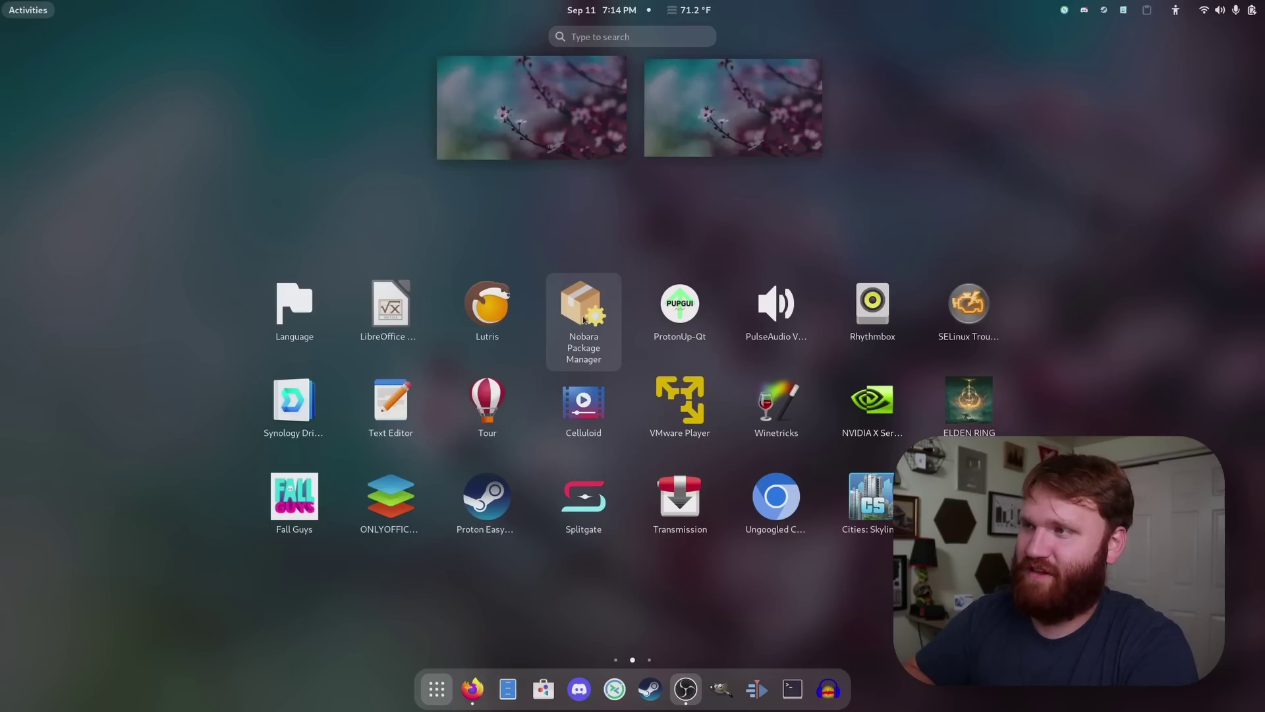
Step: Launch Nobara Package Manager, move its window, view its About information and enlarge the package list
click(583, 316)
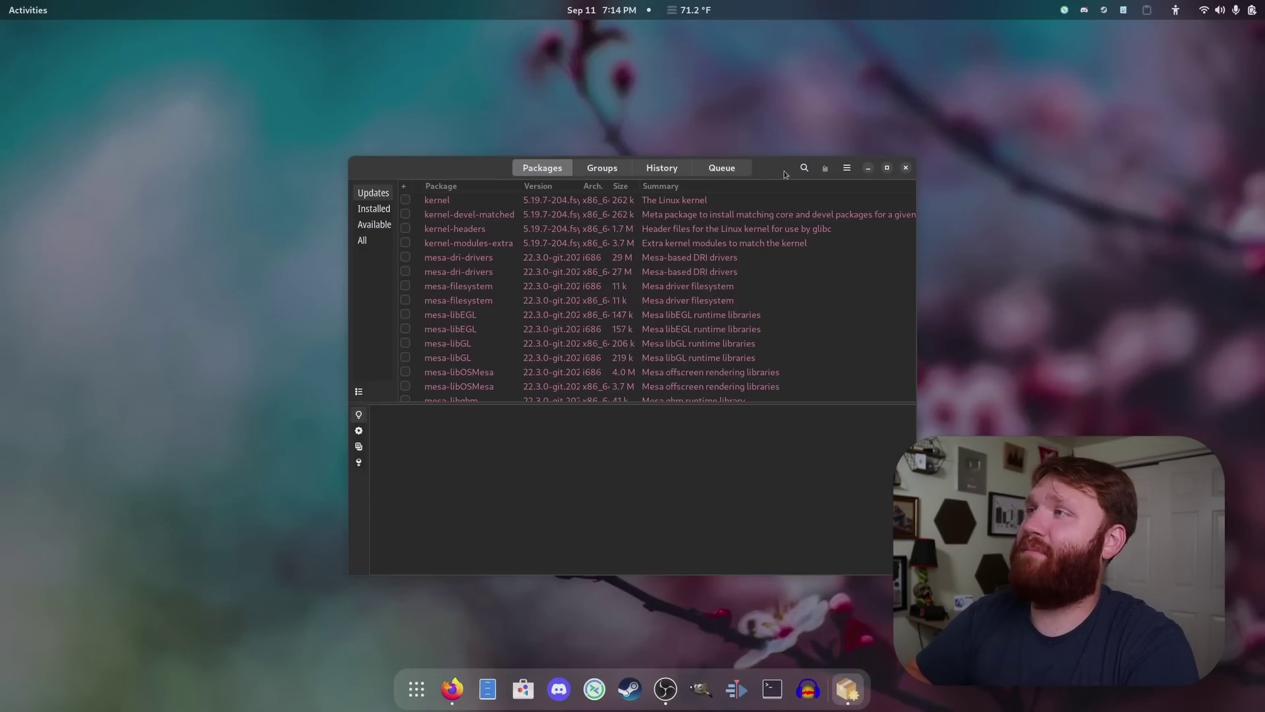
drag(786, 177, 643, 153)
click(703, 144)
click(701, 249)
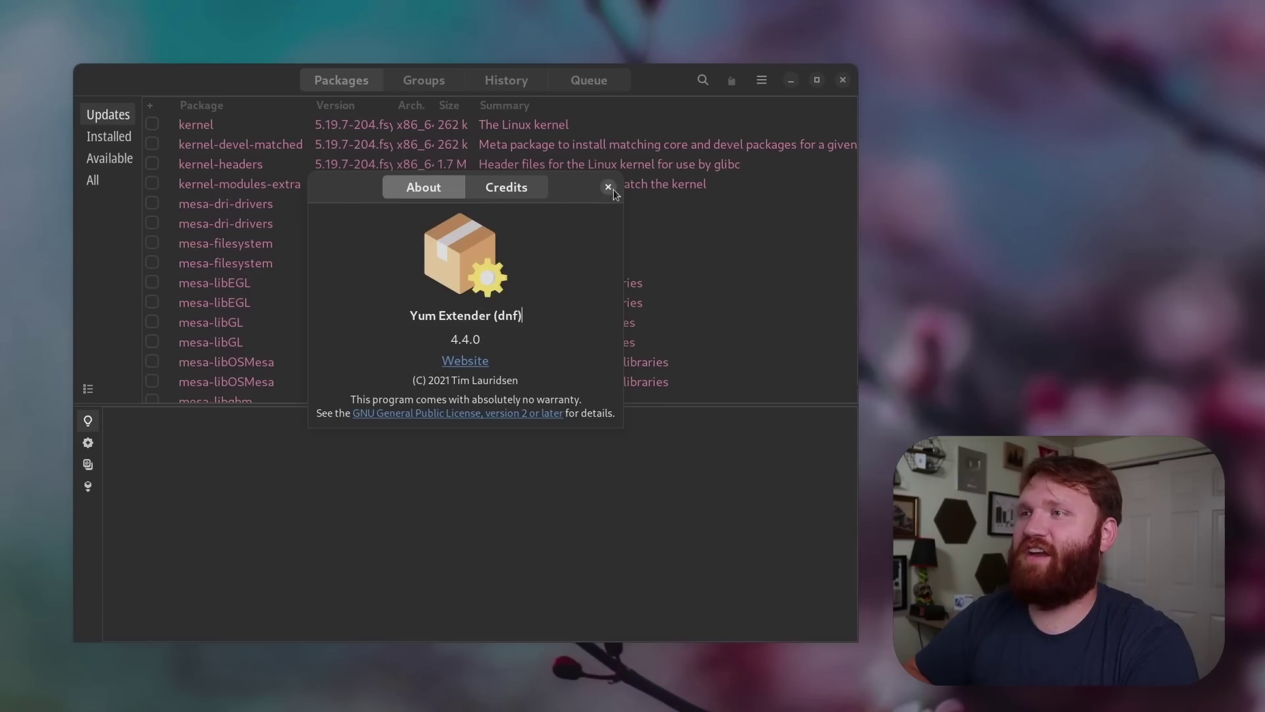
click(593, 222)
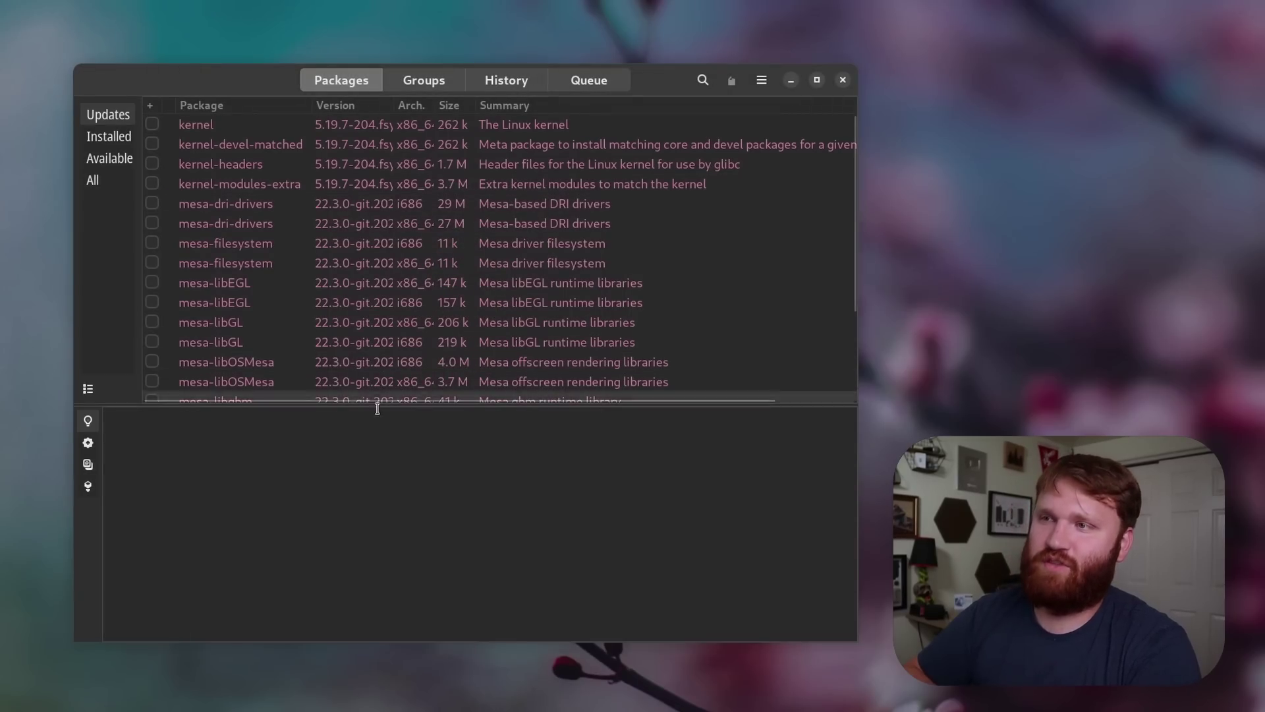
drag(378, 404, 369, 498)
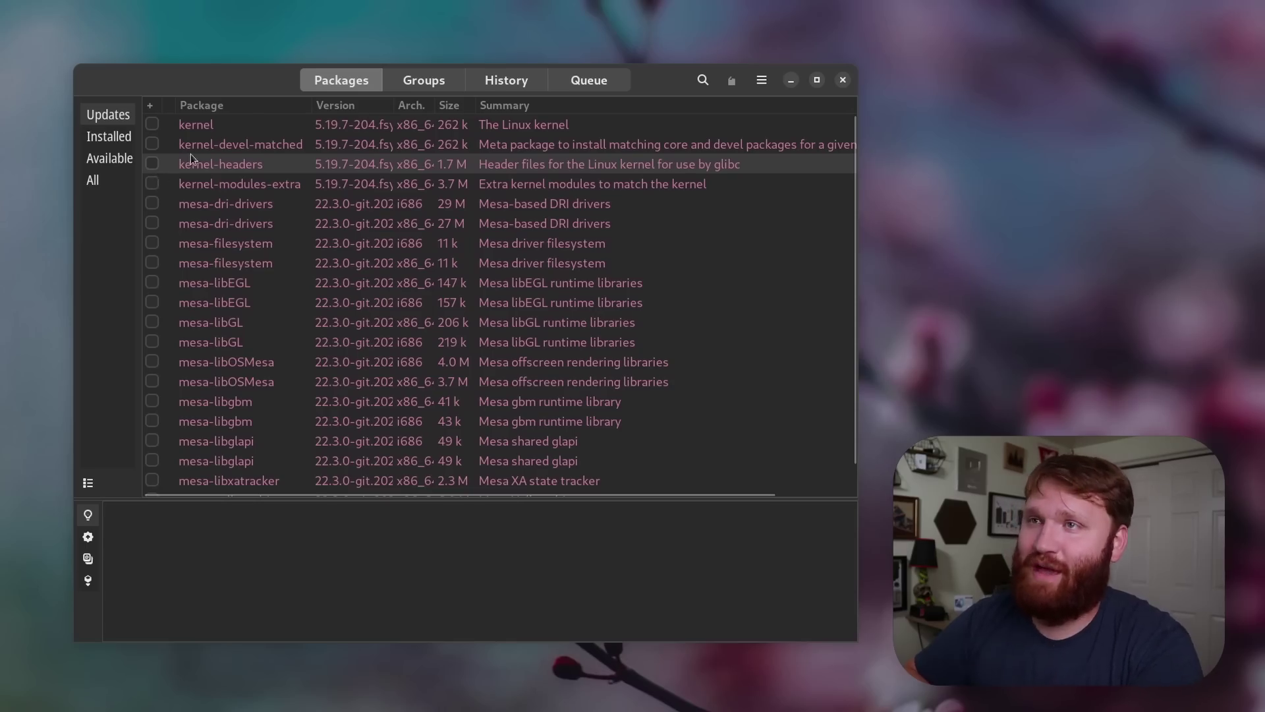
Step: Browse the installed packages list and the package transaction history
click(109, 136)
scroll(297, 197, down, 10)
scroll(296, 196, down, 20)
scroll(297, 197, down, 20)
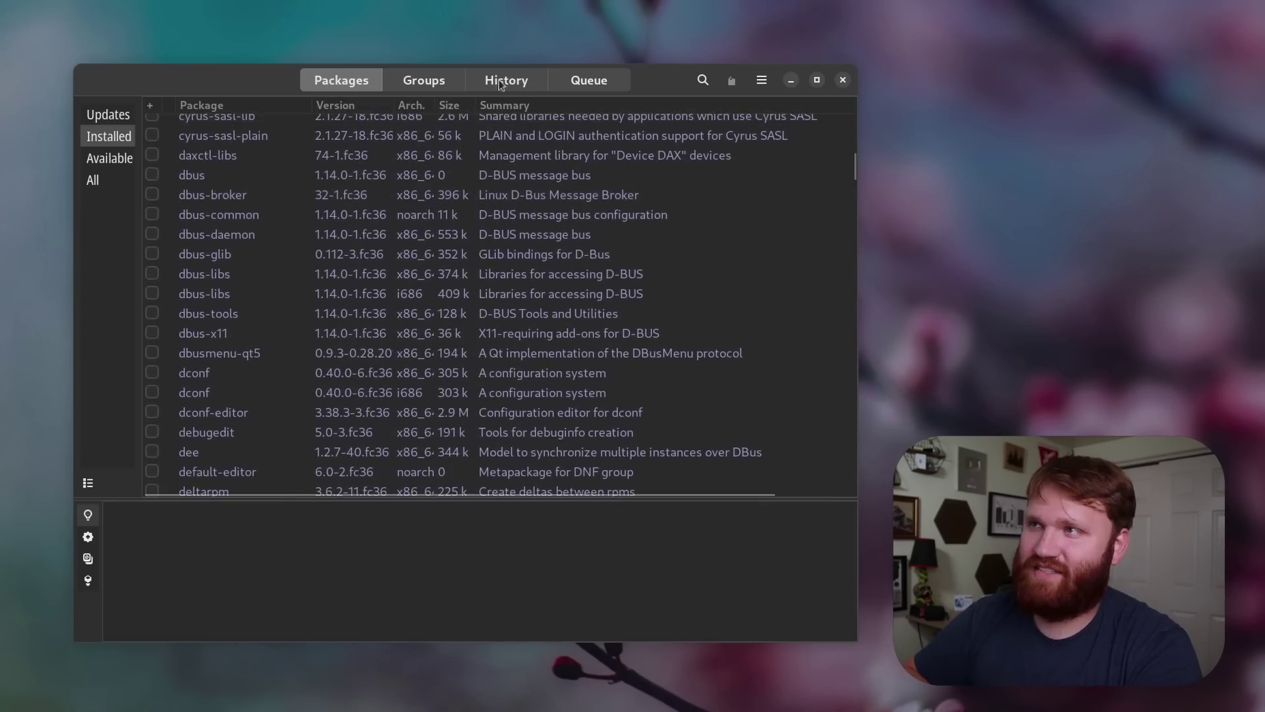
click(507, 74)
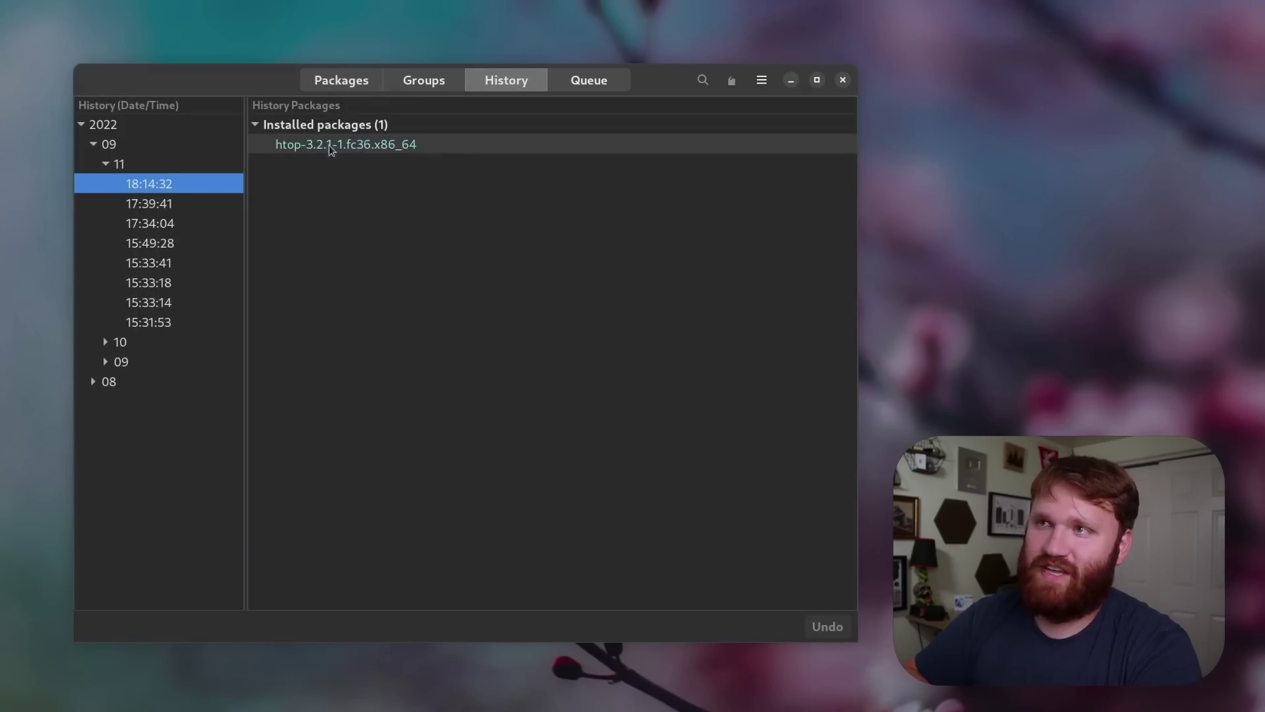
click(343, 81)
Step: In the Available packages list, mark the 0ad strategy game for installation
click(109, 157)
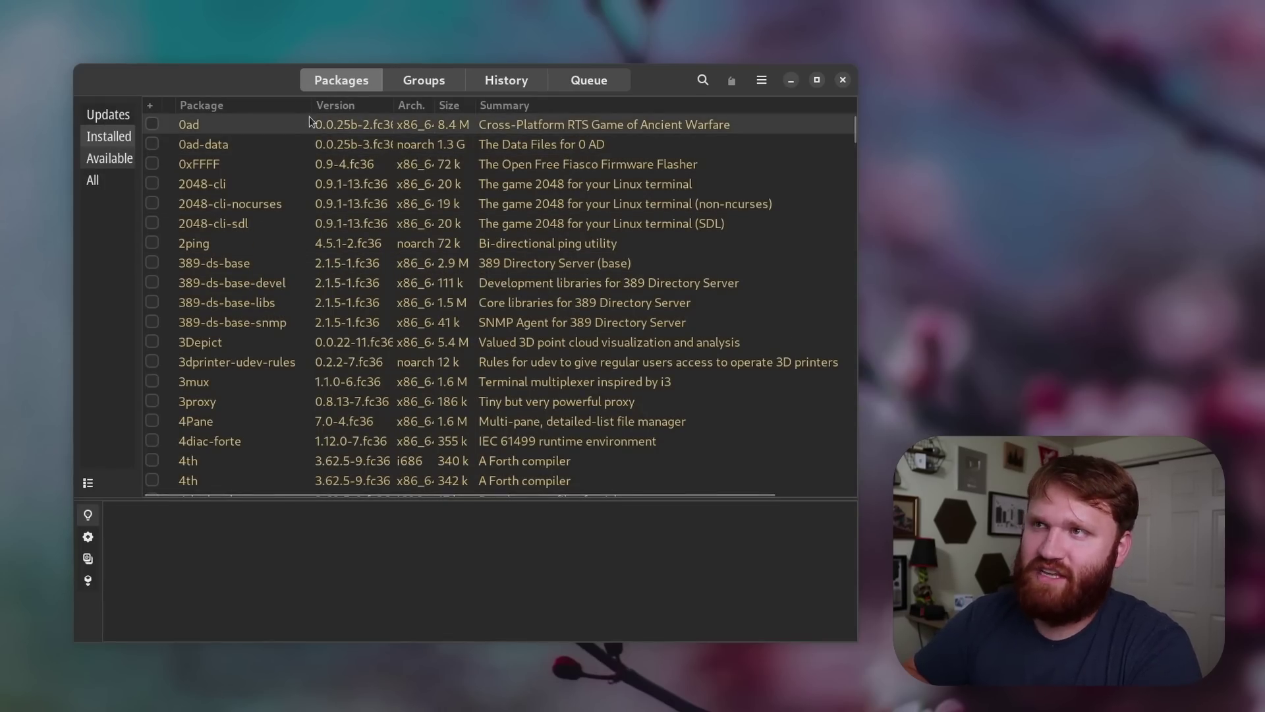
click(152, 125)
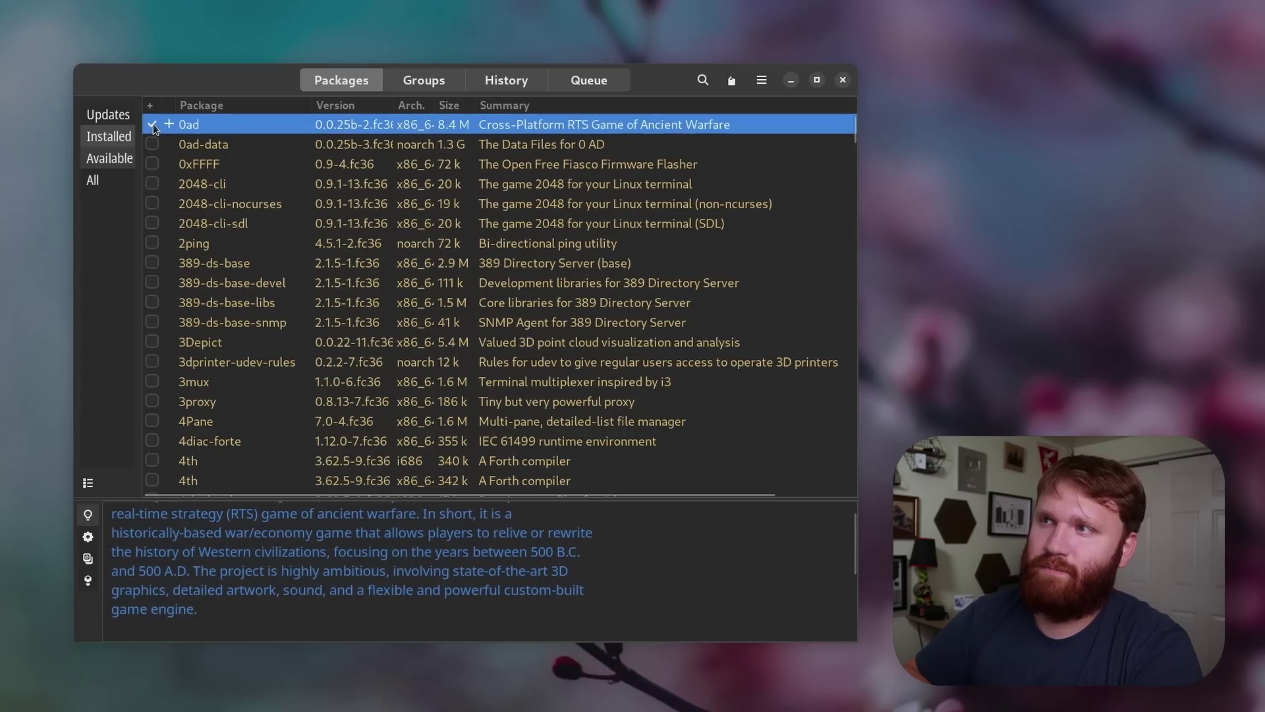
scroll(389, 616, up, 1)
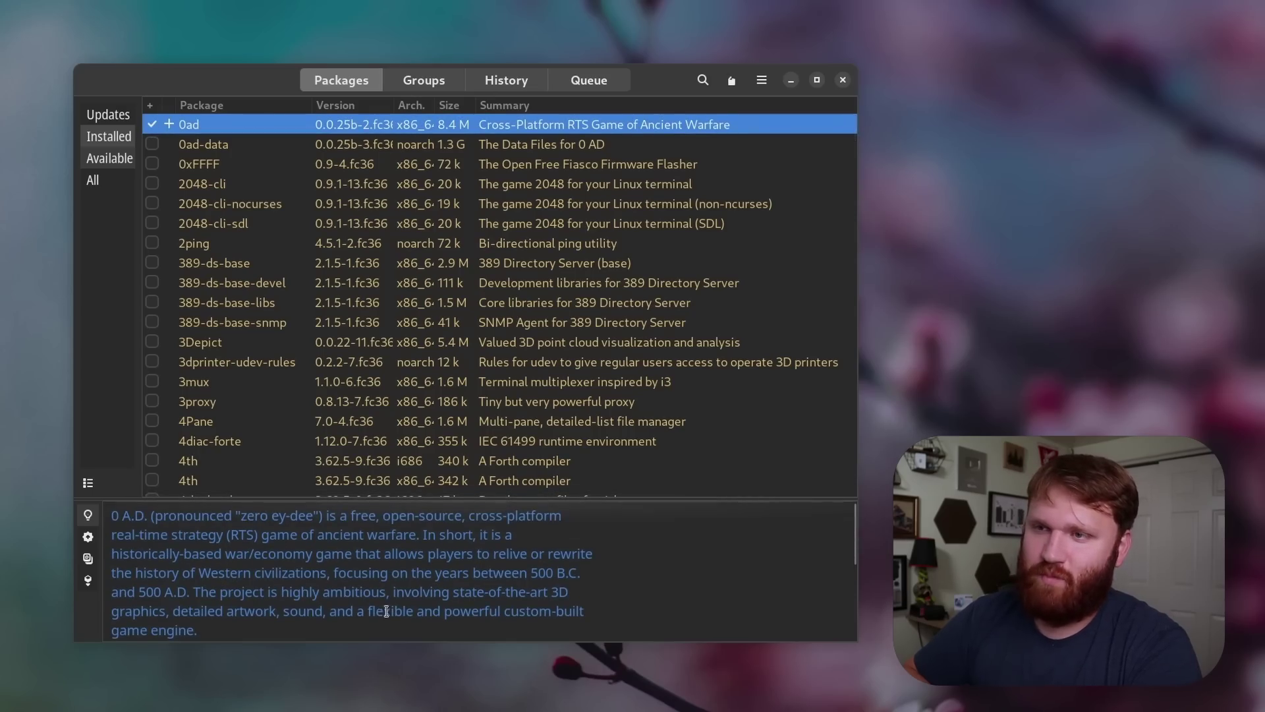
scroll(112, 547, down, 3)
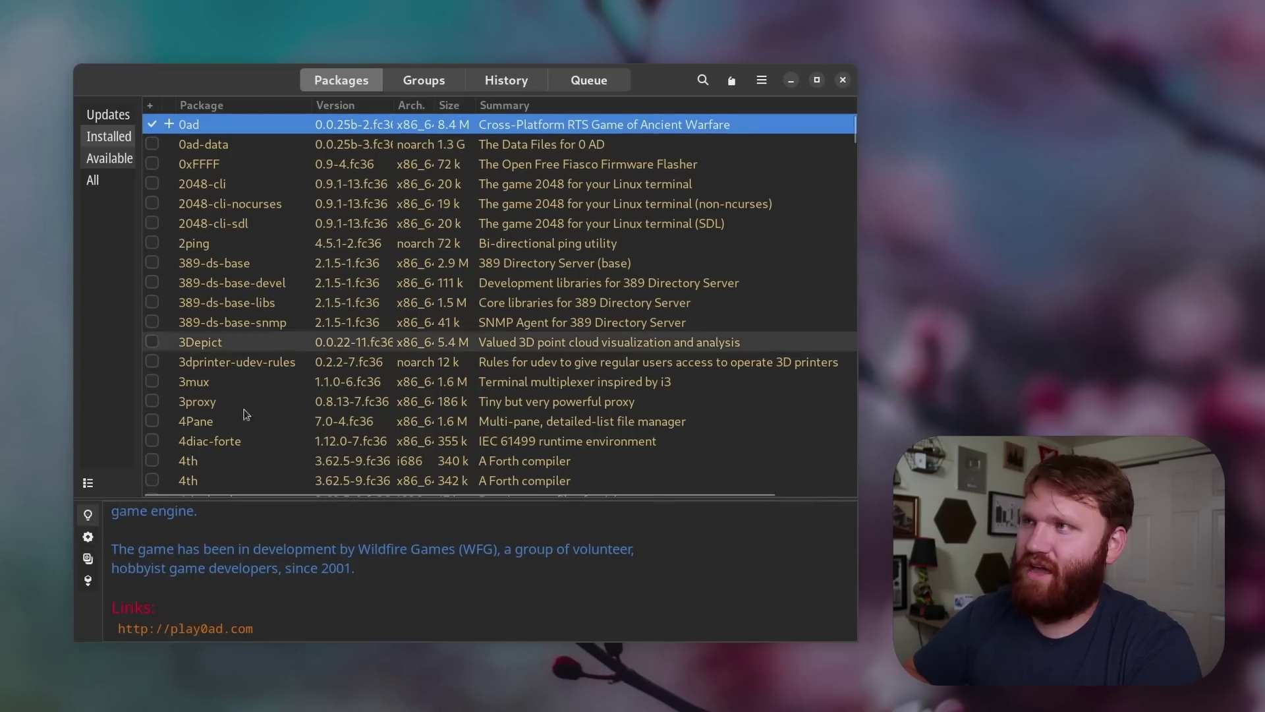
Step: Apply the queued 0ad install, confirm its package list, and authorise with the account password
click(729, 81)
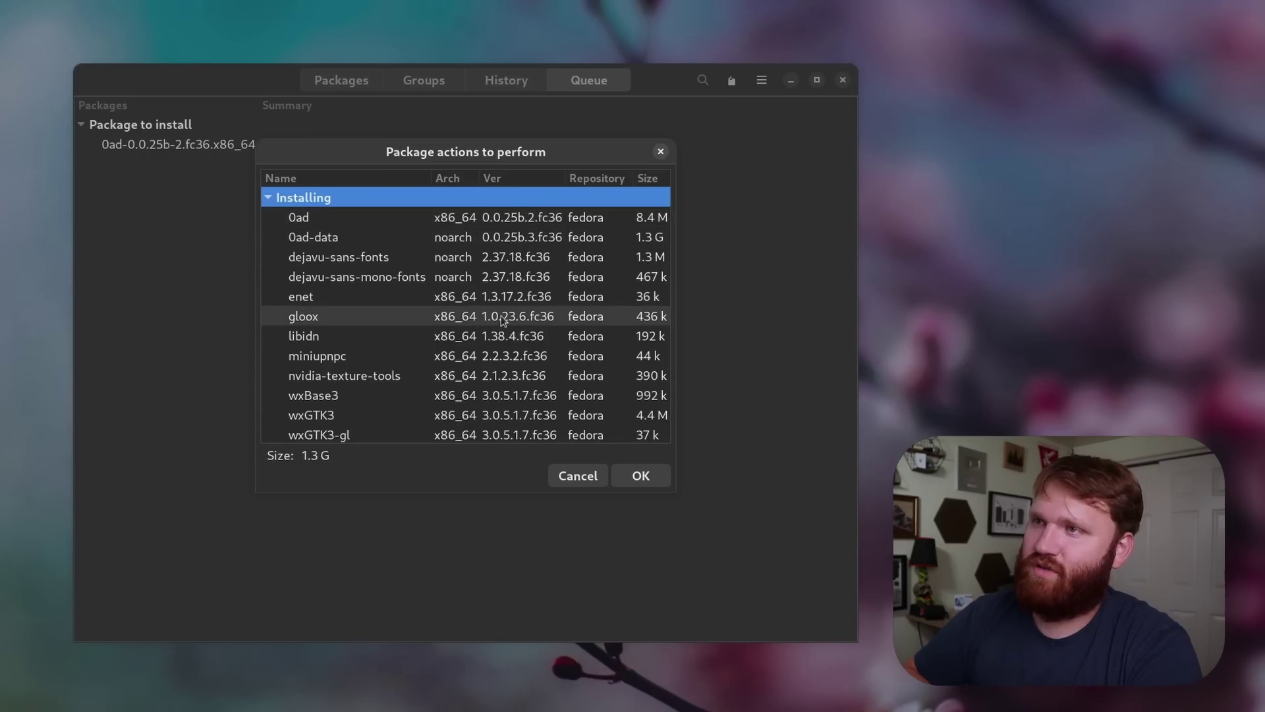
scroll(500, 315, down, 1)
scroll(501, 315, up, 1)
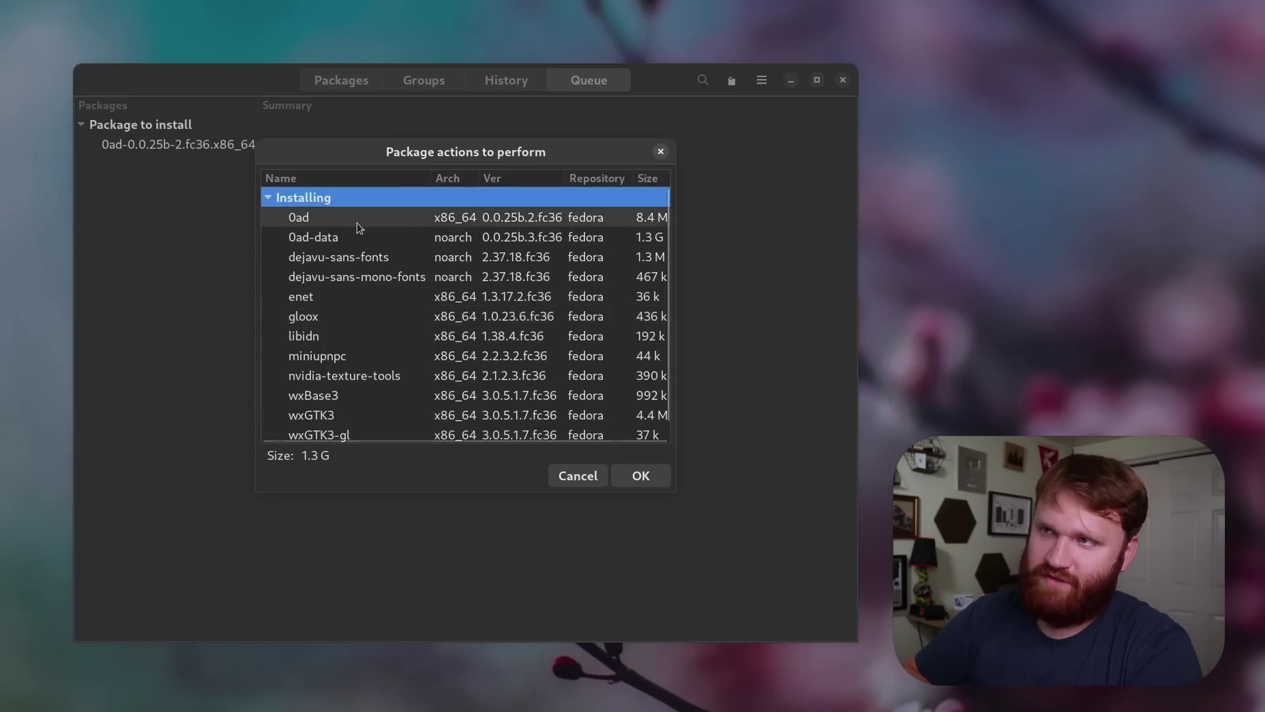
click(640, 476)
text(********)
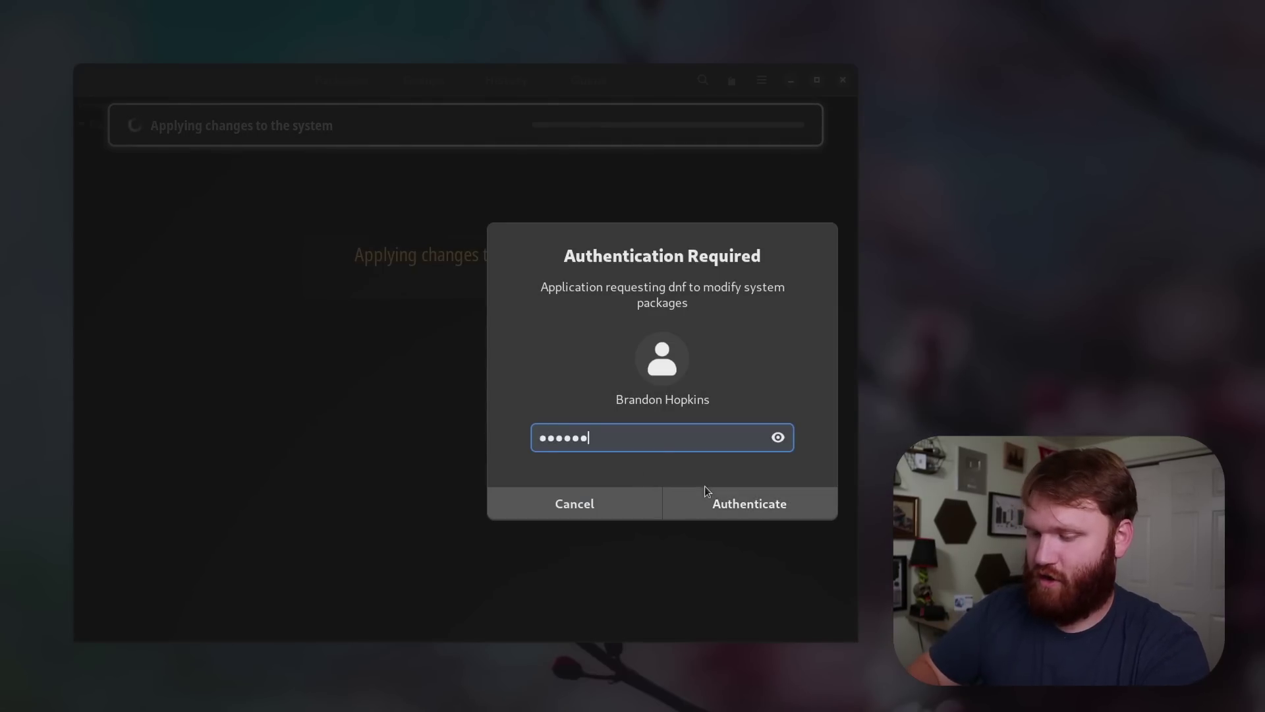
key(Return)
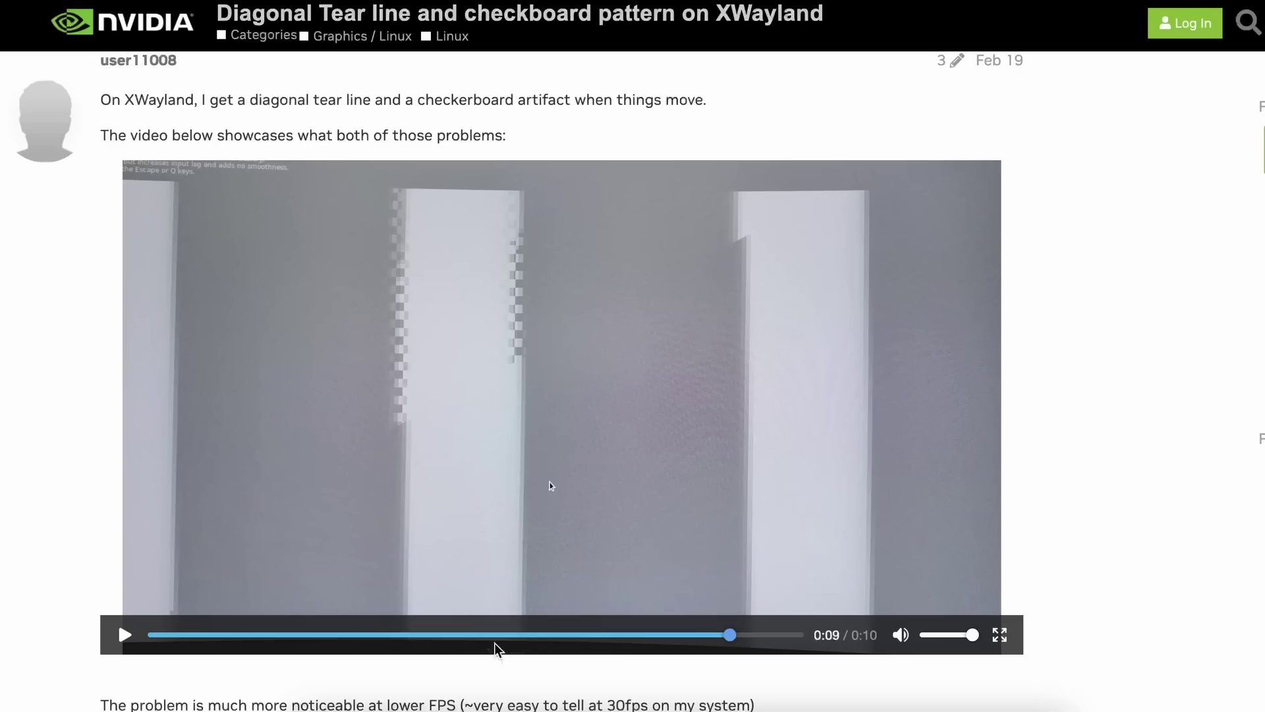
click(484, 634)
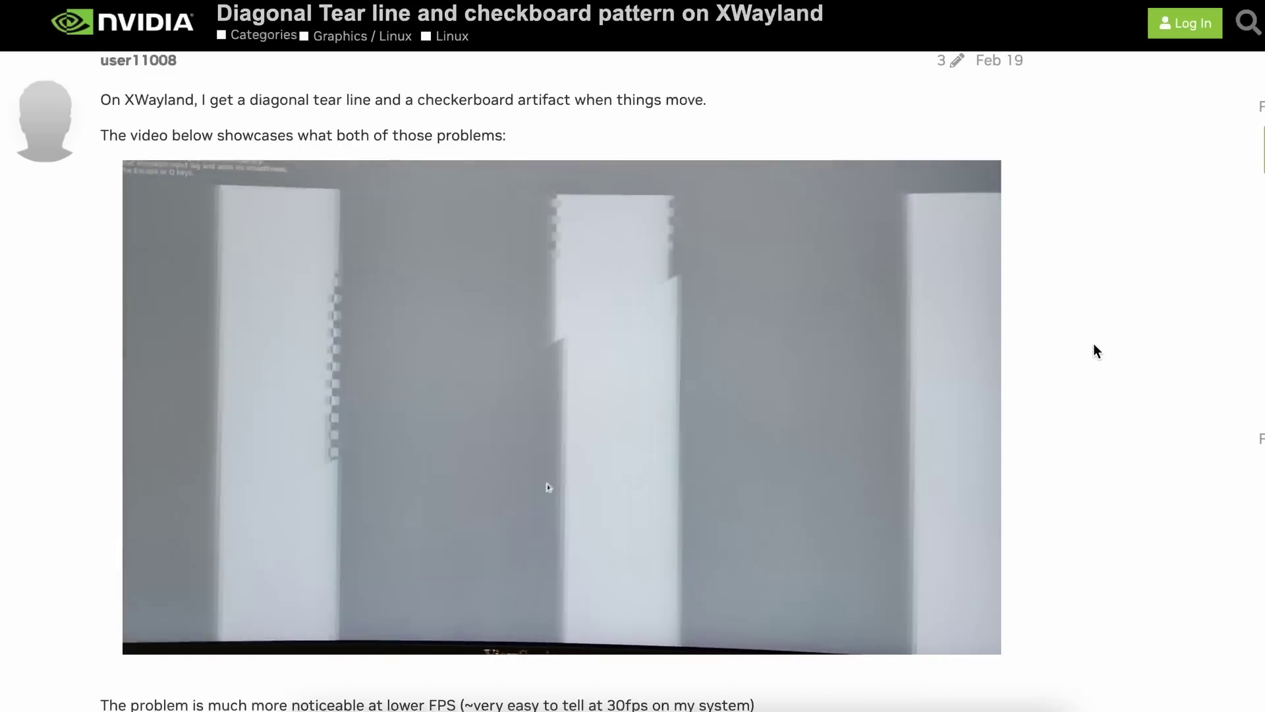
key(space)
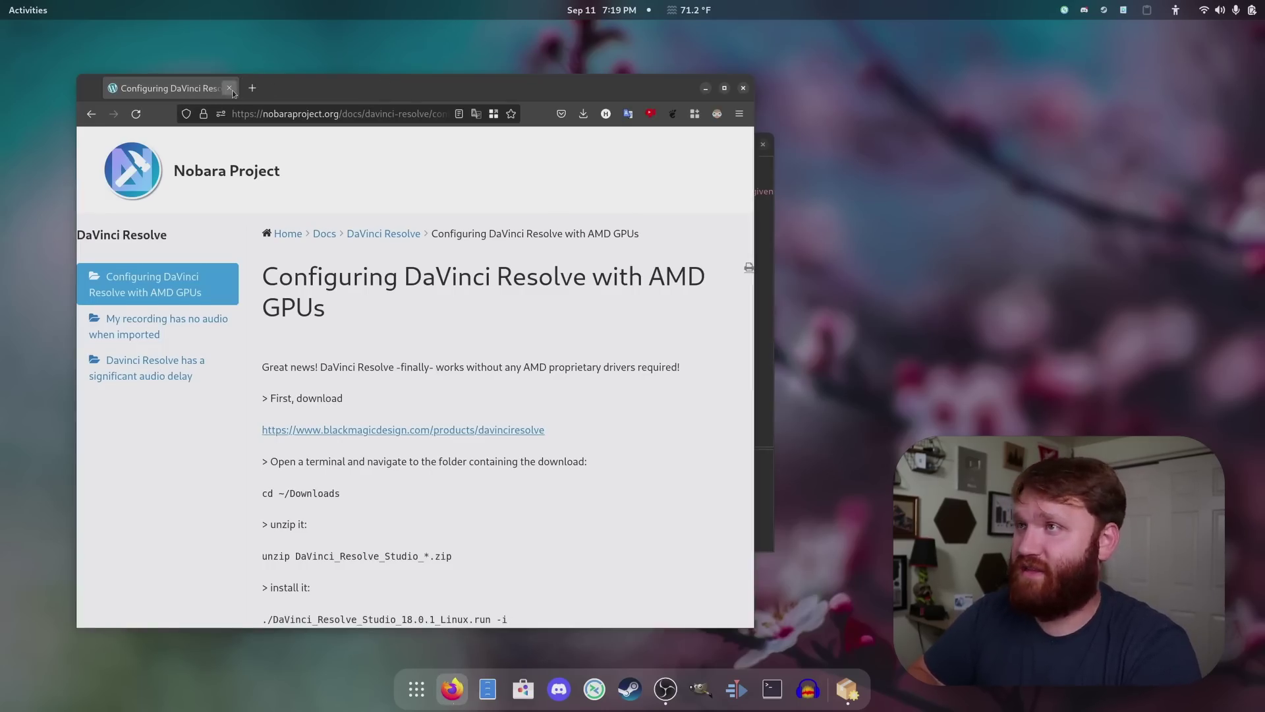
Step: Close the Firefox window showing the Nobara Project documentation
click(230, 89)
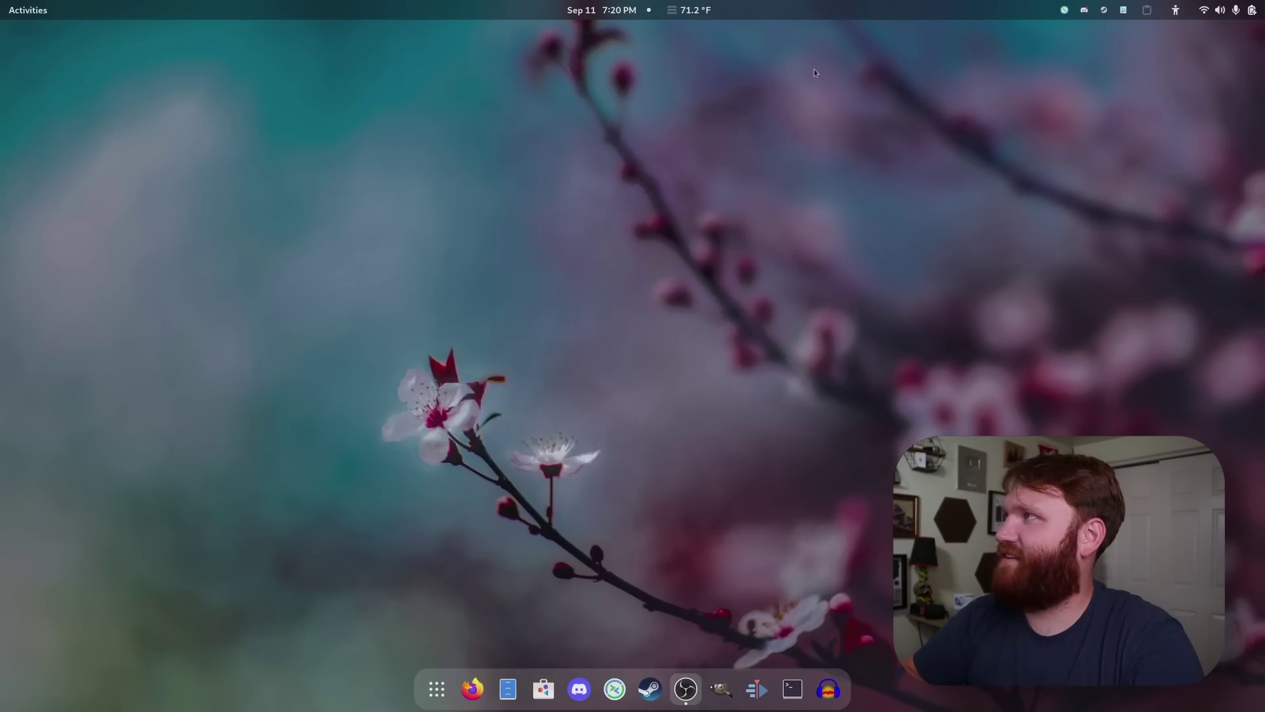
Step: Open Synology Drive's status panel from the top-bar icon, review its Up-to-date status, then close it
click(1123, 10)
click(1112, 48)
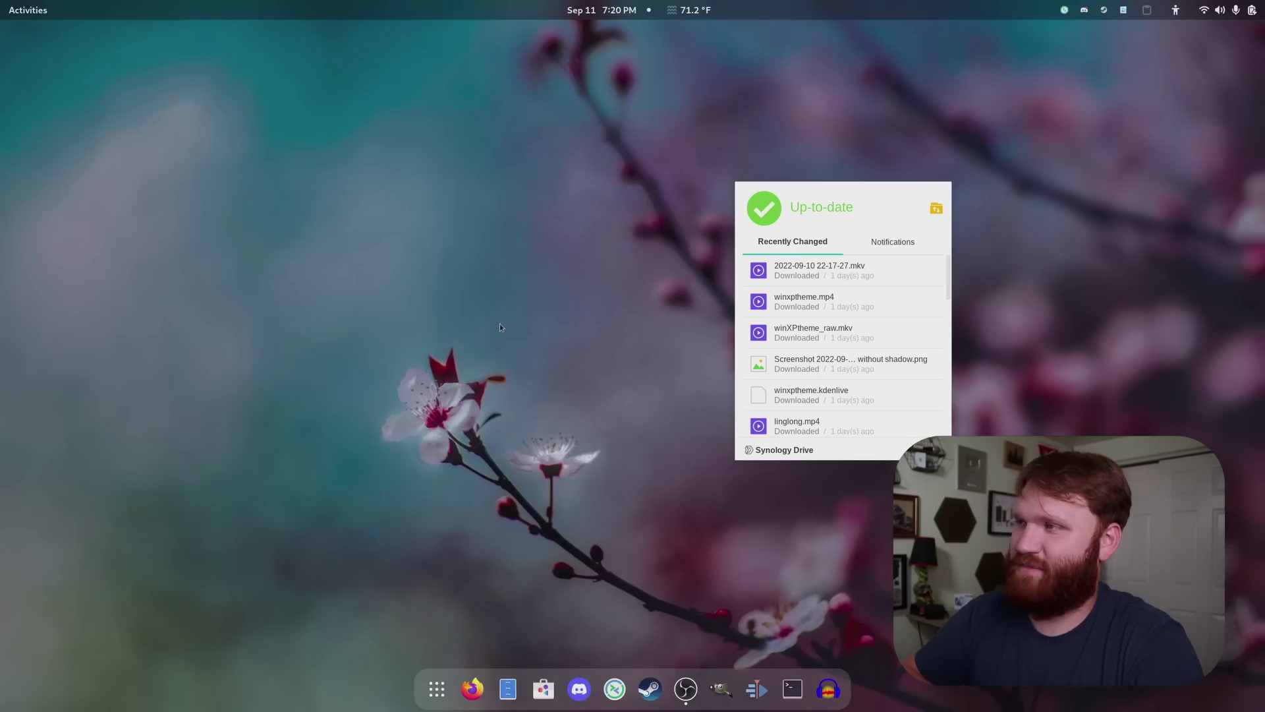
click(936, 449)
key(Escape)
click(1126, 344)
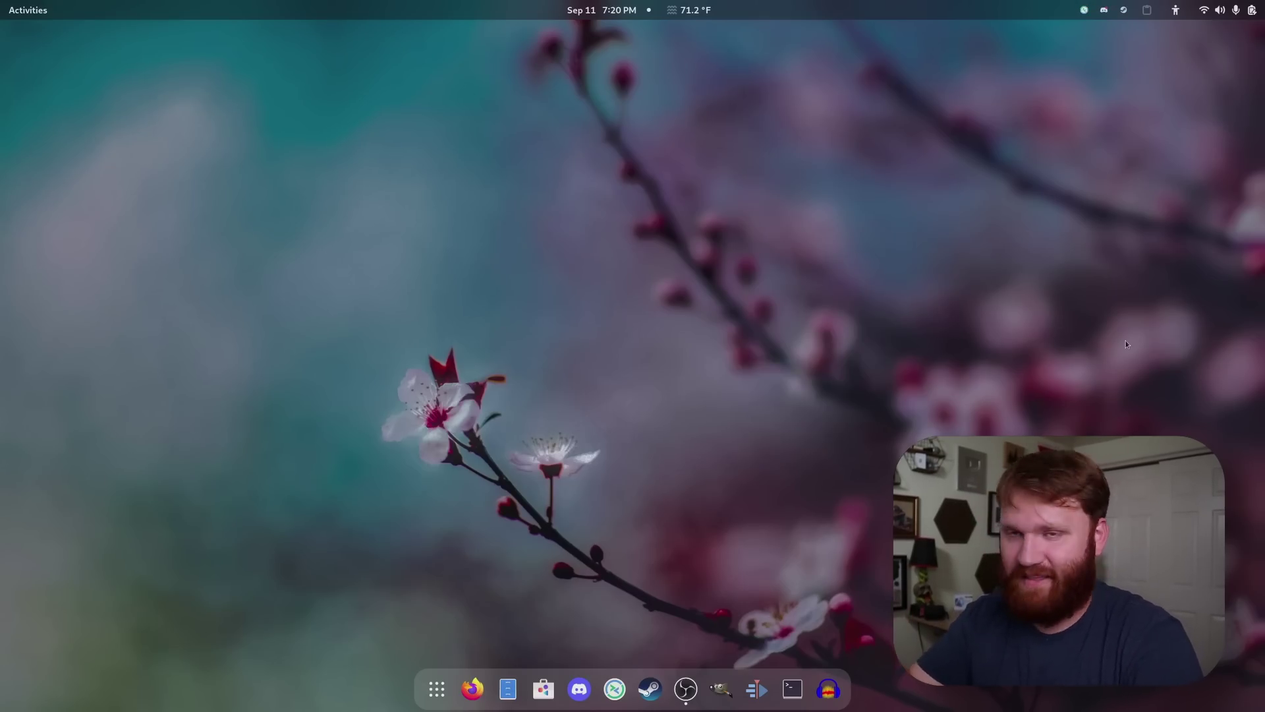